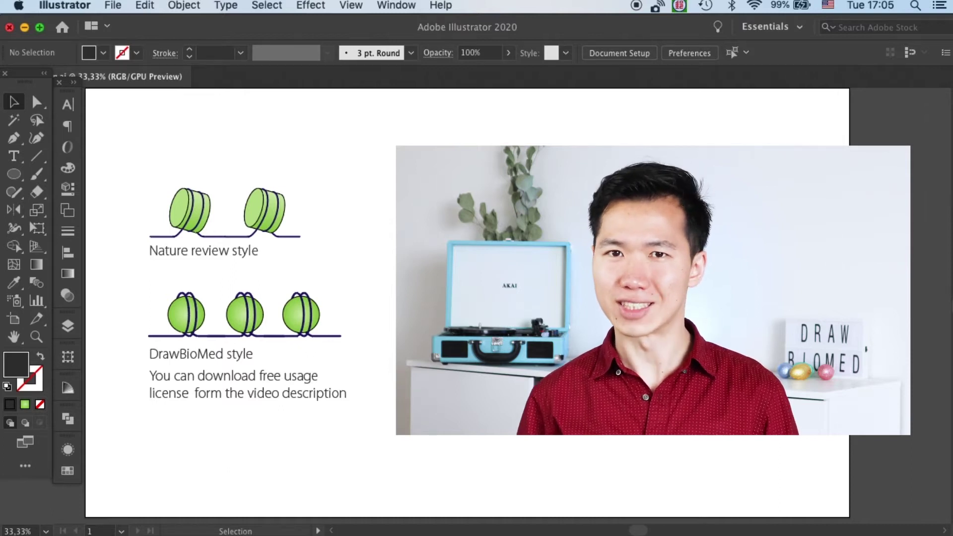
- Draw a small upright ellipse, then a rectangle starting from its top middle
left_click(21, 101)
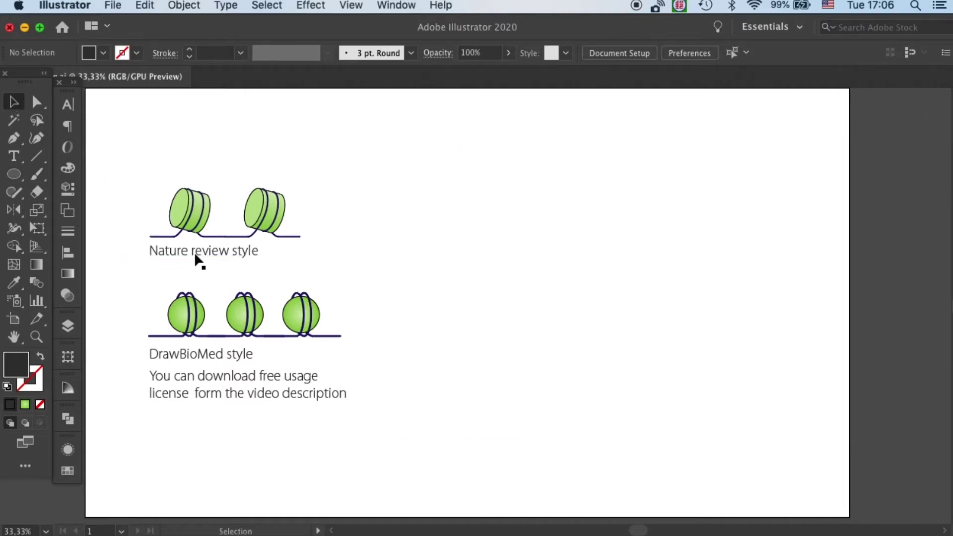
left_click(14, 175)
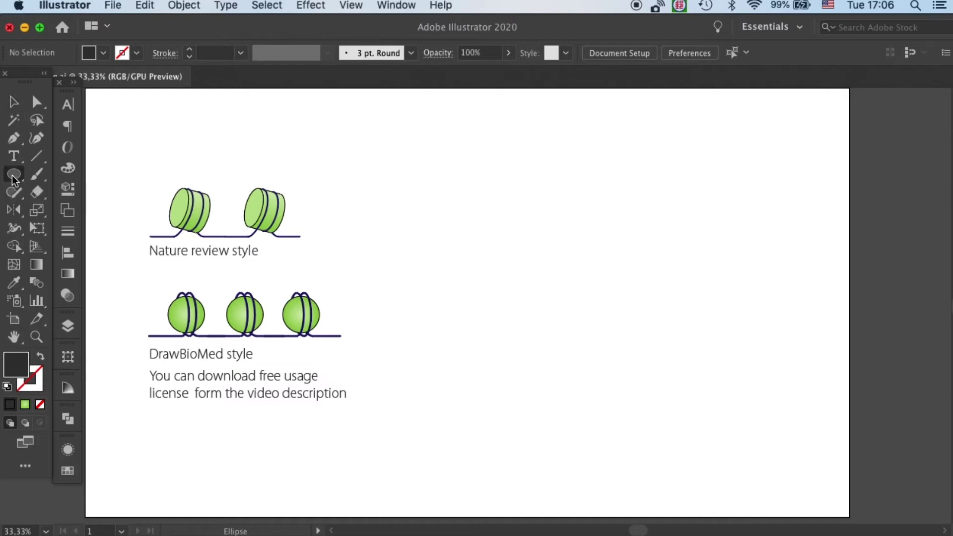
left_click_drag(473, 192, 491, 228)
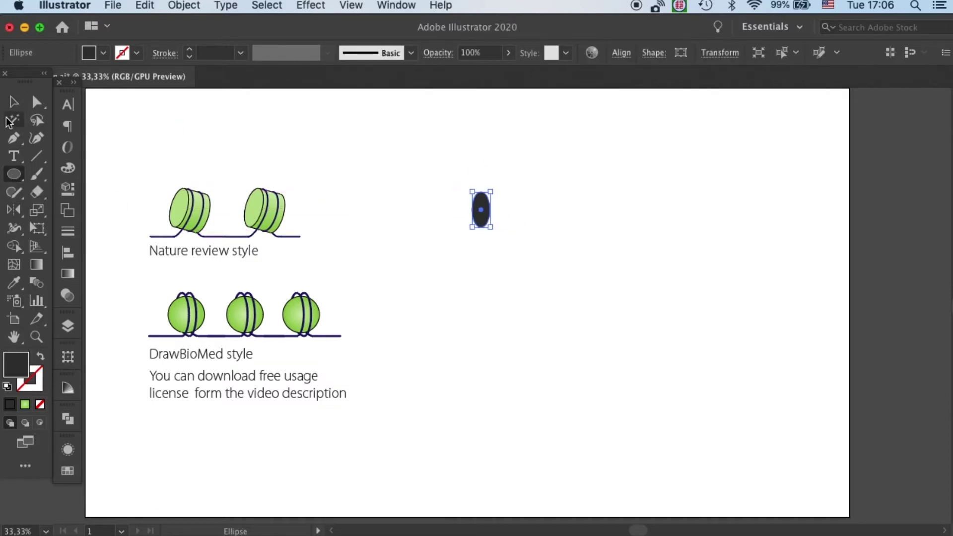
left_click(14, 180)
left_click(80, 174)
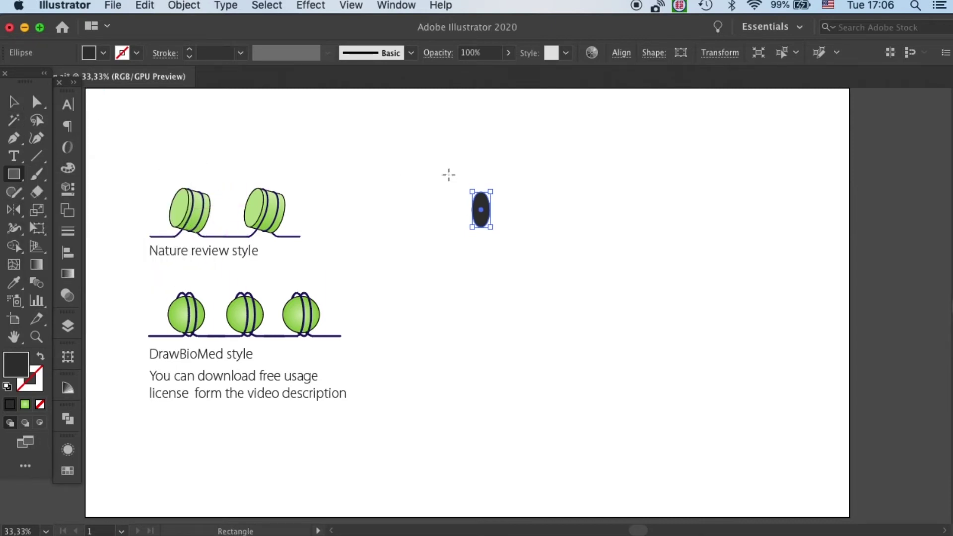
left_click_drag(481, 191, 504, 227)
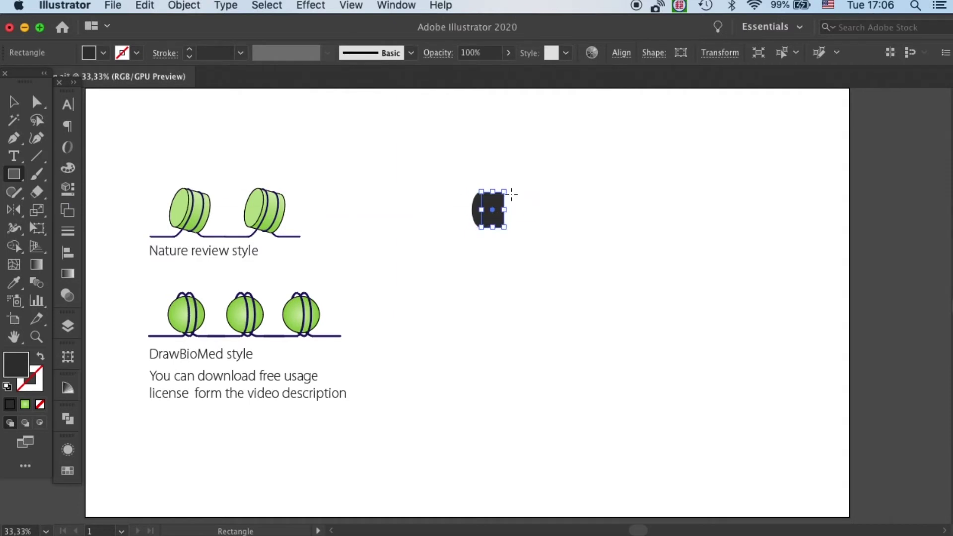
- Select the new rectangle and bring up the Swatches panel
left_click(19, 99)
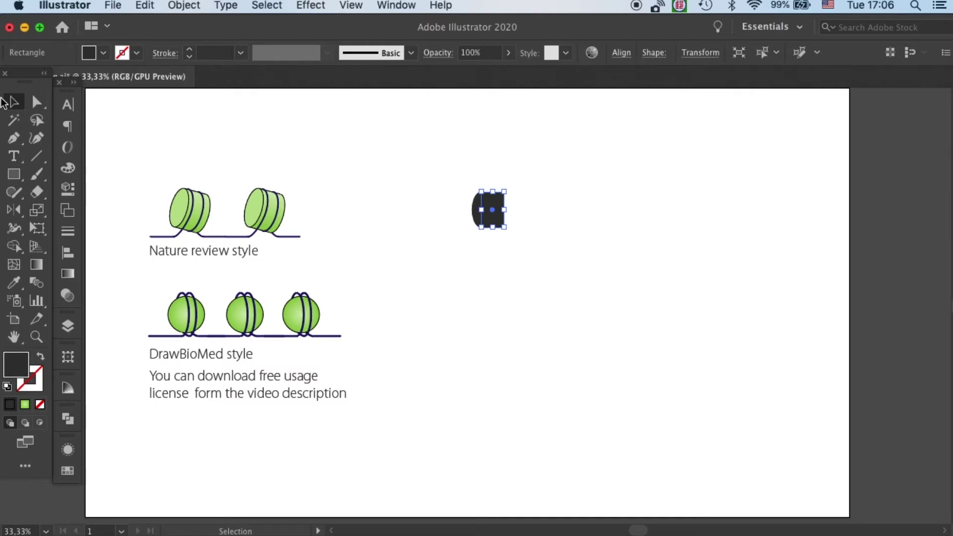
left_click(374, 167)
left_click(493, 209)
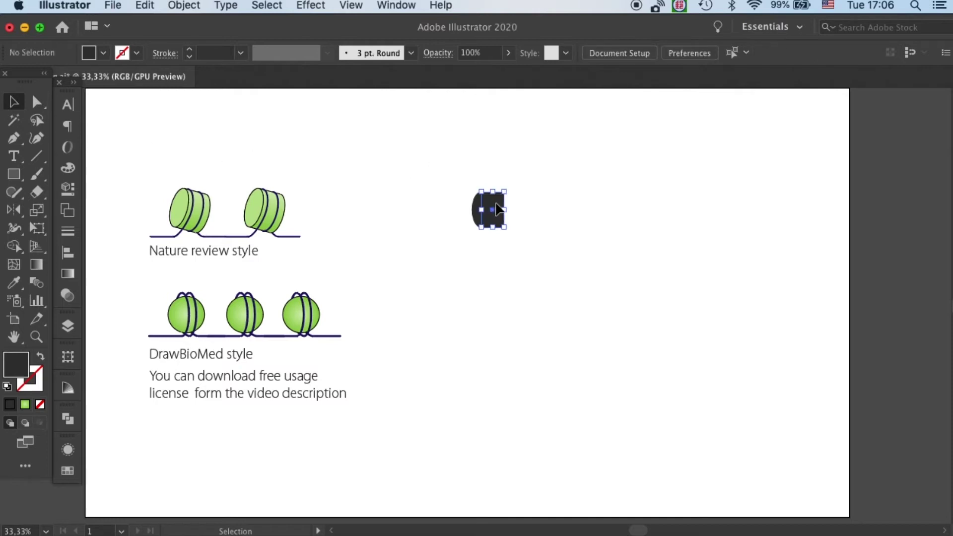
left_click(547, 224)
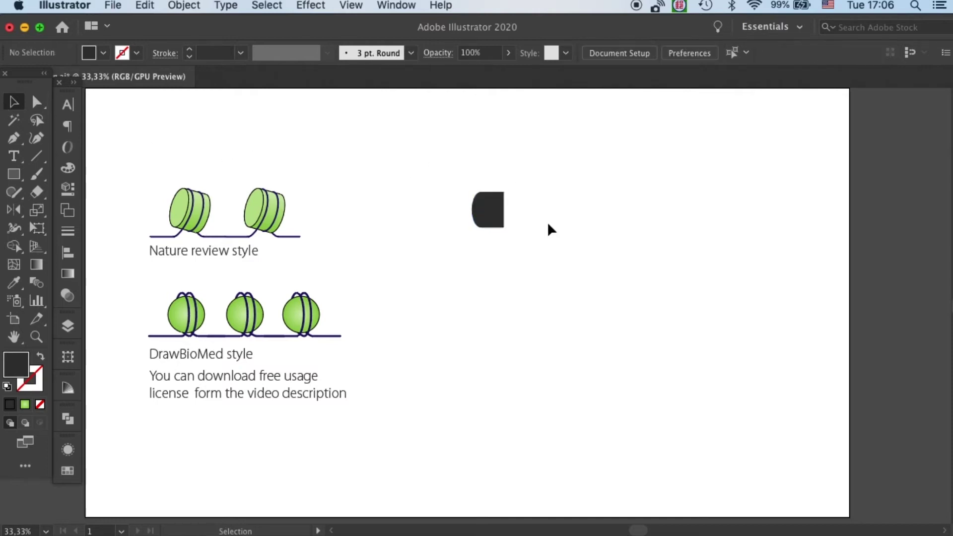
left_click(503, 215)
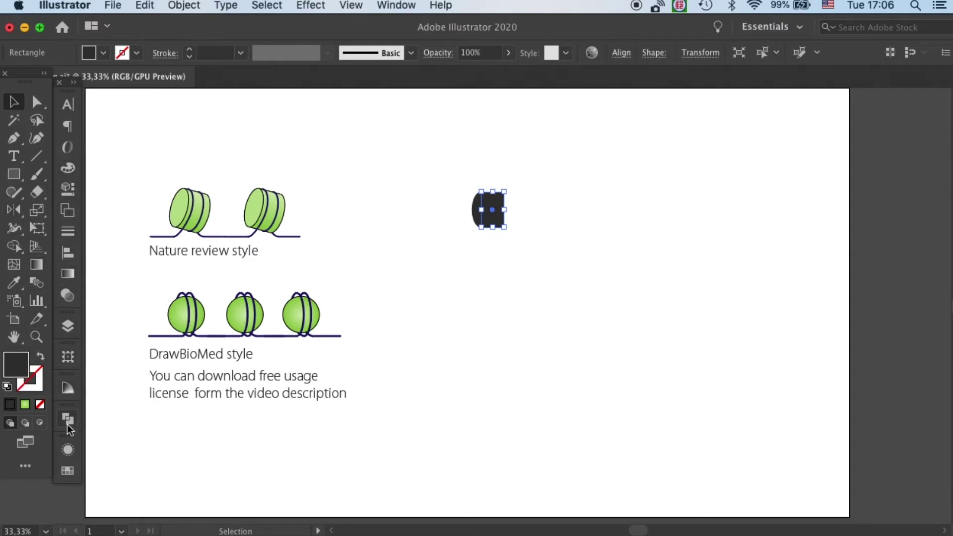
left_click(68, 470)
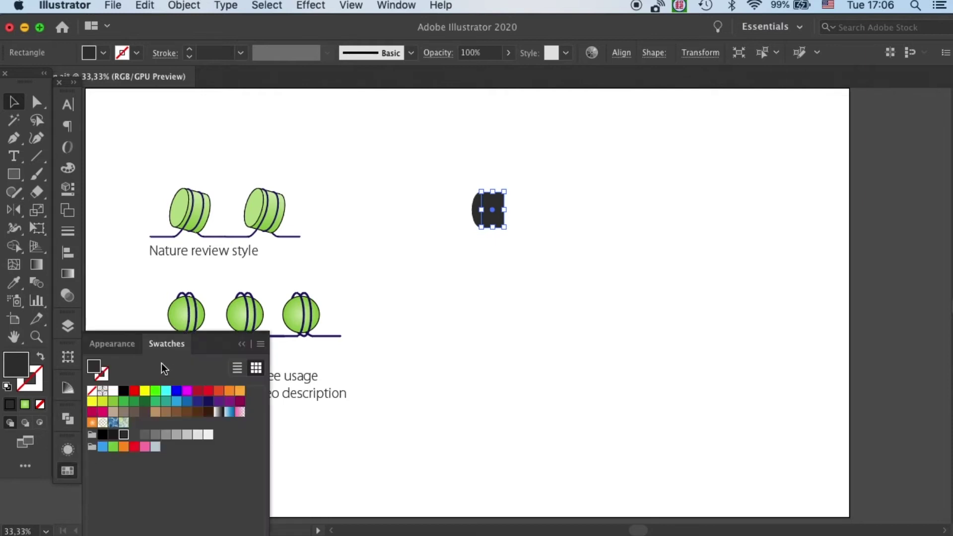
- Fill the rectangle red and place a copy of the dark ellipse at its right end
left_click(134, 390)
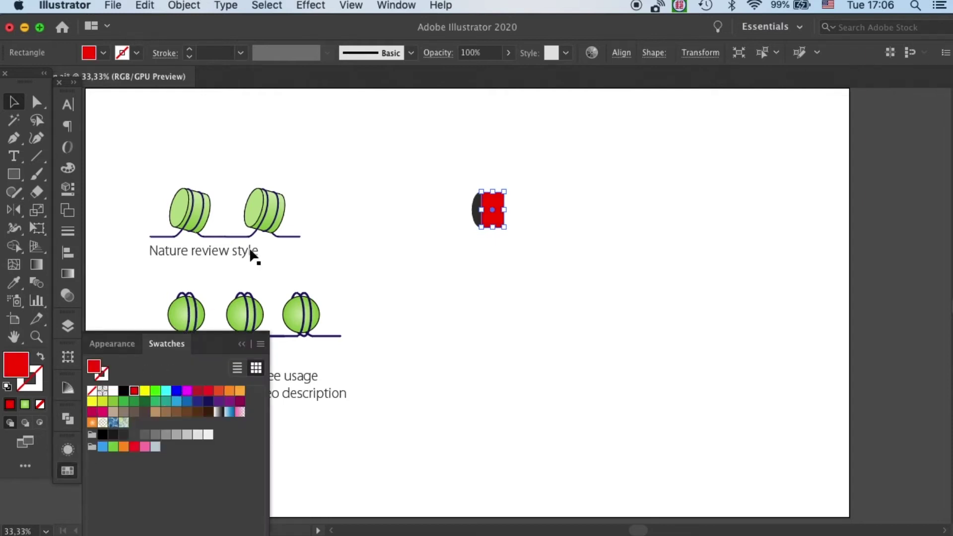
left_click(395, 167)
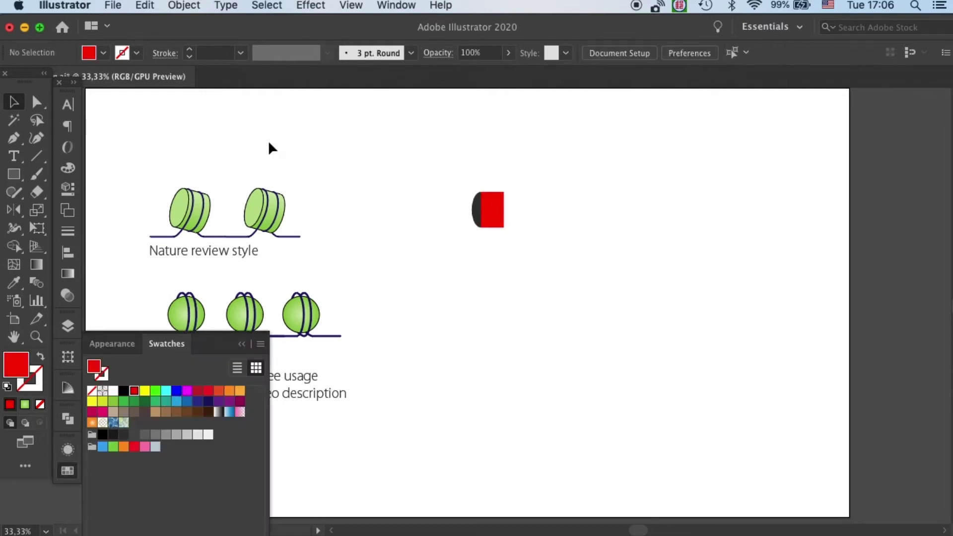
left_click(478, 209)
left_click_drag(476, 212, 496, 212)
left_click(475, 179)
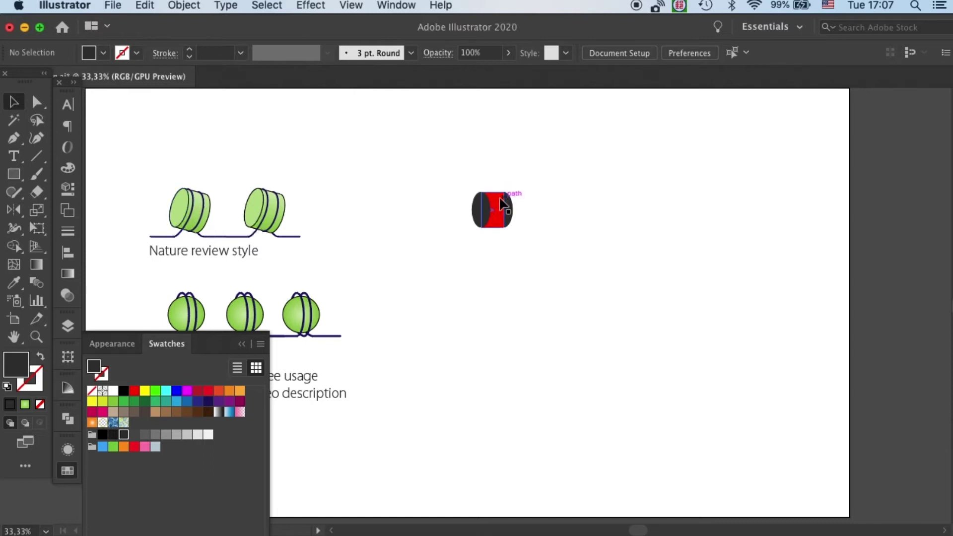
left_click_drag(509, 208, 514, 209)
left_click(243, 343)
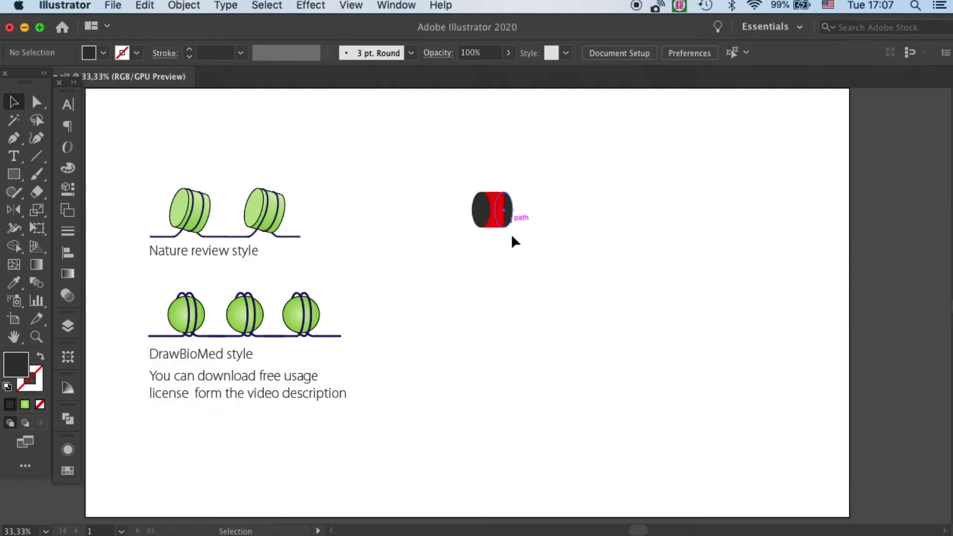
- Resize the left end ellipse to fit the body and move the right end ellipse into place
left_click(480, 216)
left_click_drag(508, 211, 508, 212)
left_click(515, 190)
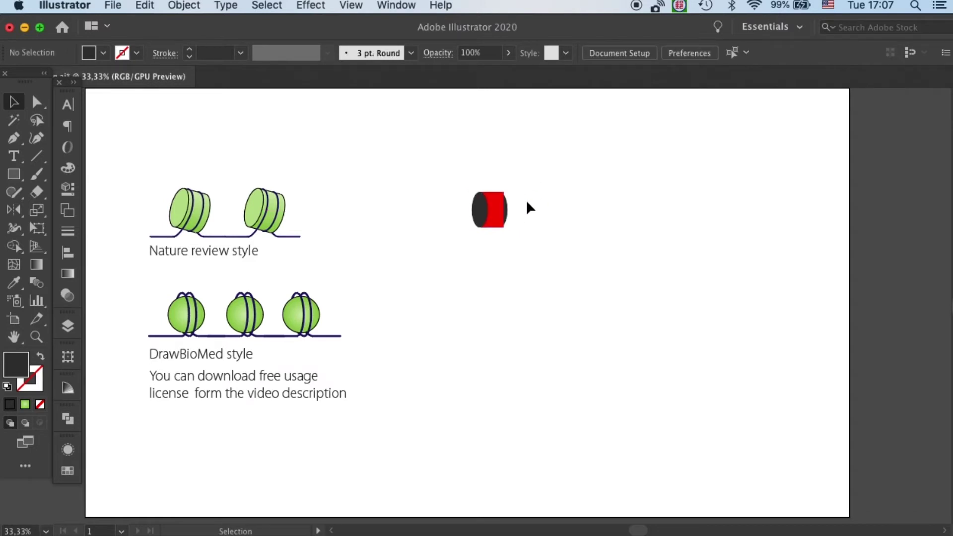
left_click(504, 211)
left_click(511, 213)
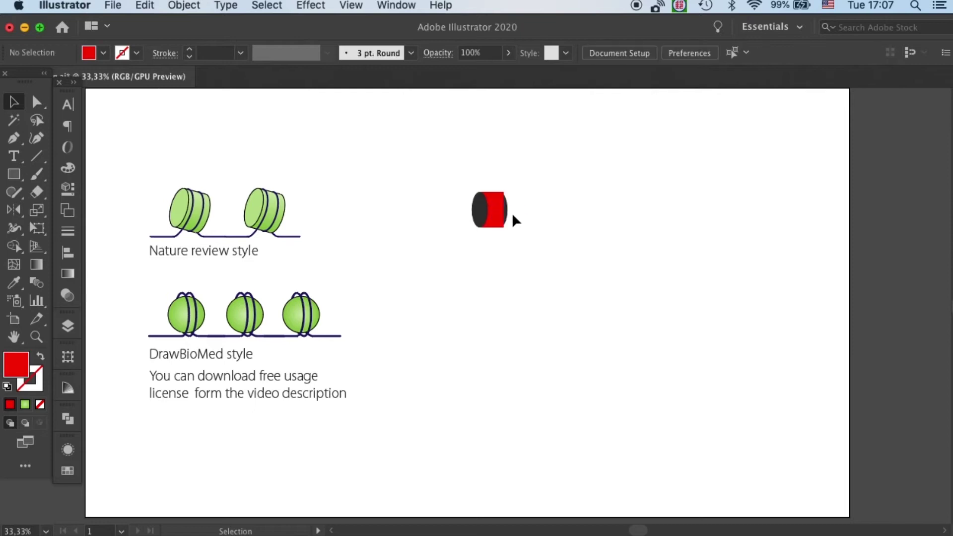
left_click_drag(507, 213, 508, 213)
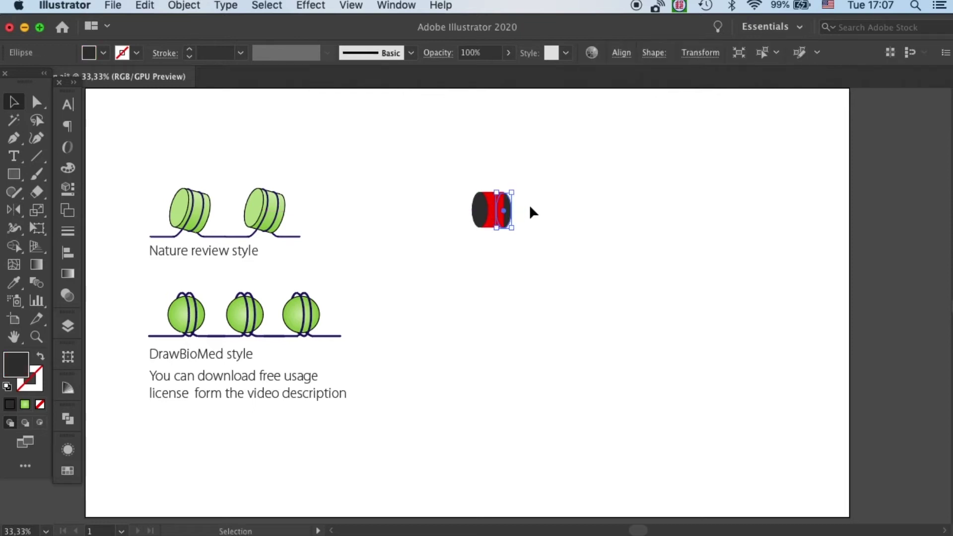
left_click(537, 185)
- At 100% zoom, fine-align both end ellipses with the red body
key("super+1")
scroll(531, 196, "up", 10)
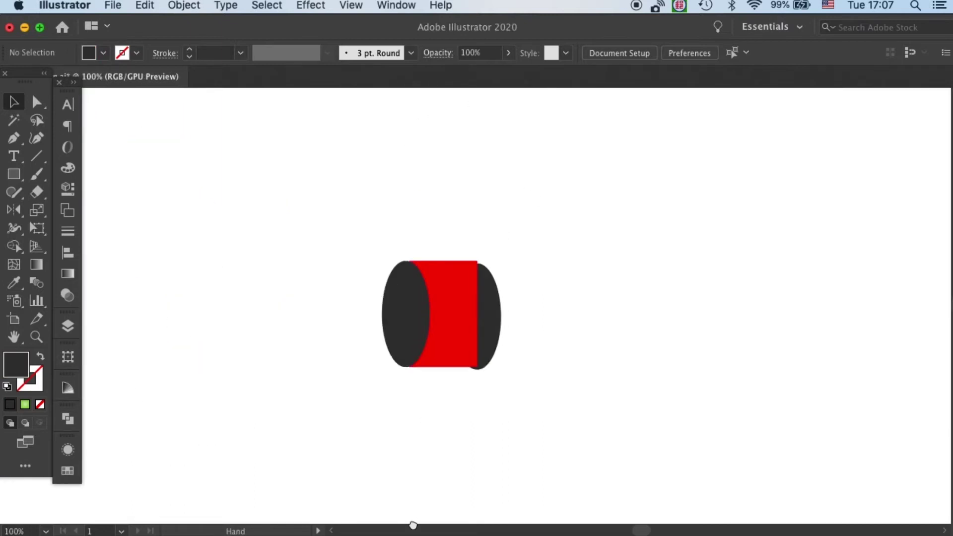
left_click_drag(478, 339, 494, 311)
left_click(519, 263)
left_click_drag(409, 302, 415, 304)
left_click(453, 224)
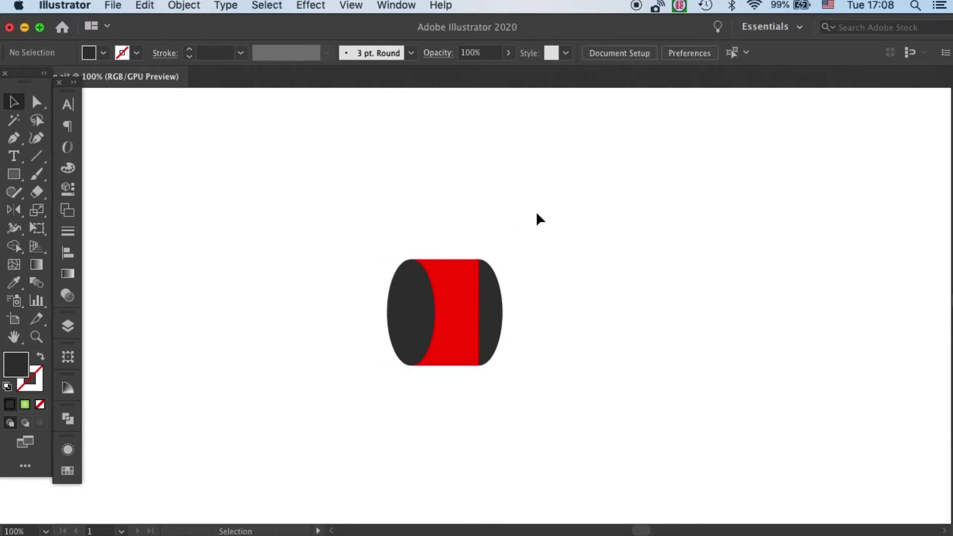
scroll(536, 248, "down", 3)
- Unite the red body and right end ellipse into one shape
left_click_drag(507, 178, 466, 297)
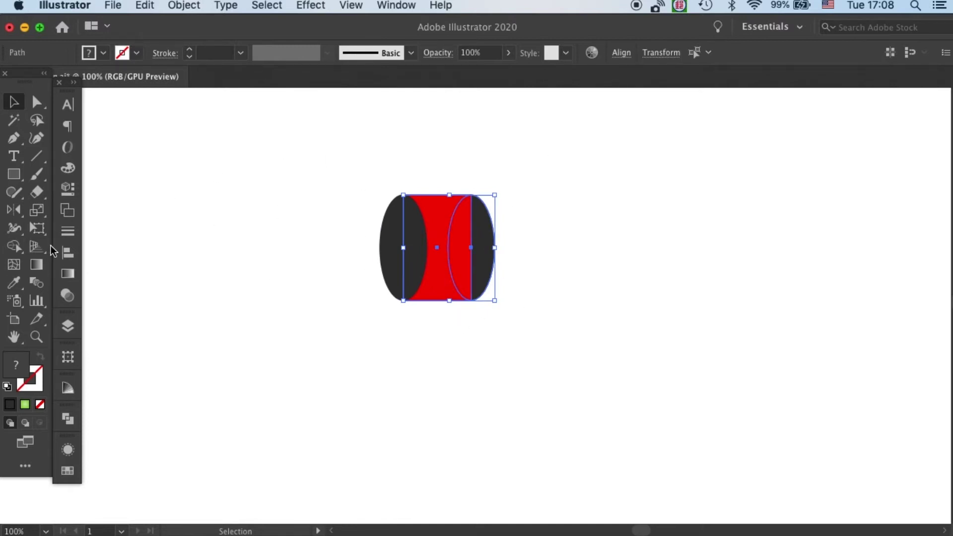
left_click(68, 419)
left_click(97, 449)
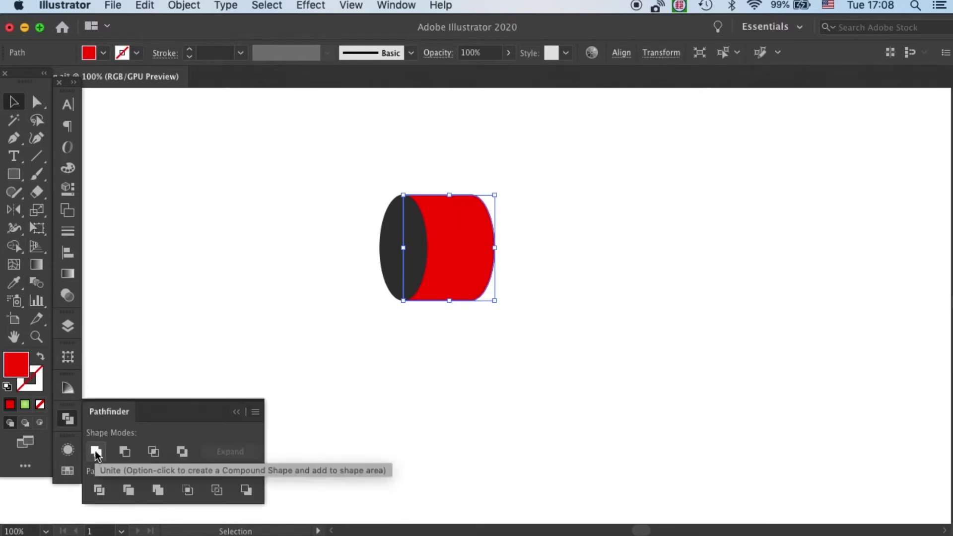
- Give the merged body a green linear gradient at a -90° angle
left_click(95, 452)
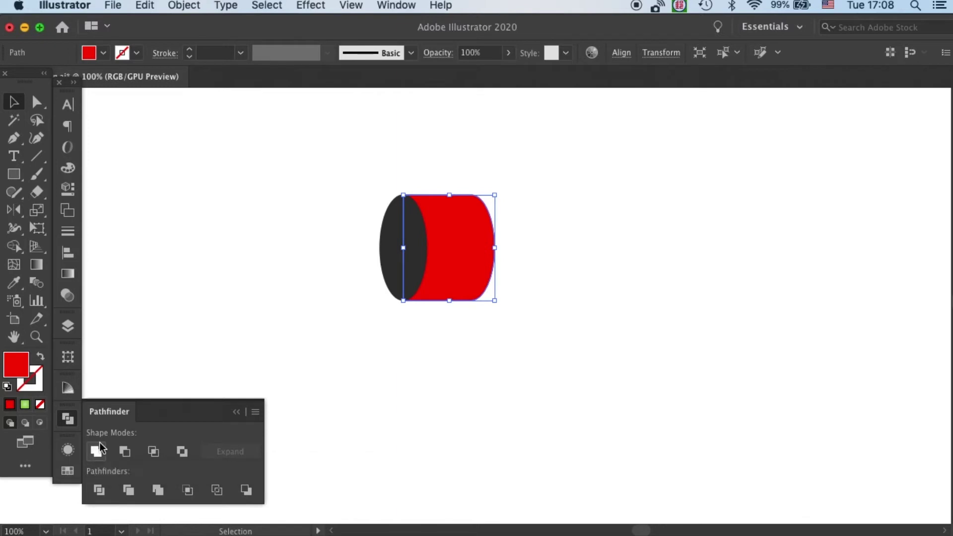
left_click(371, 340)
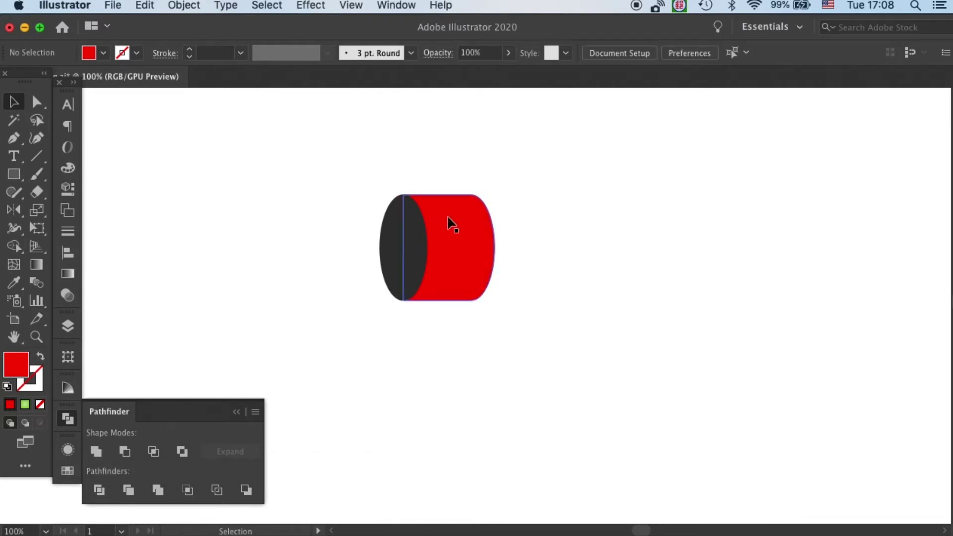
left_click(457, 247)
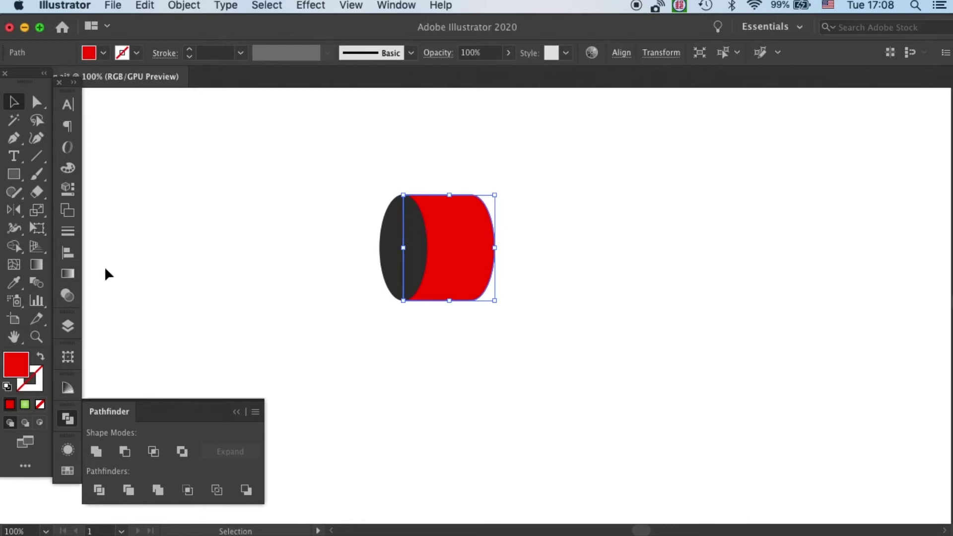
double_click(37, 266)
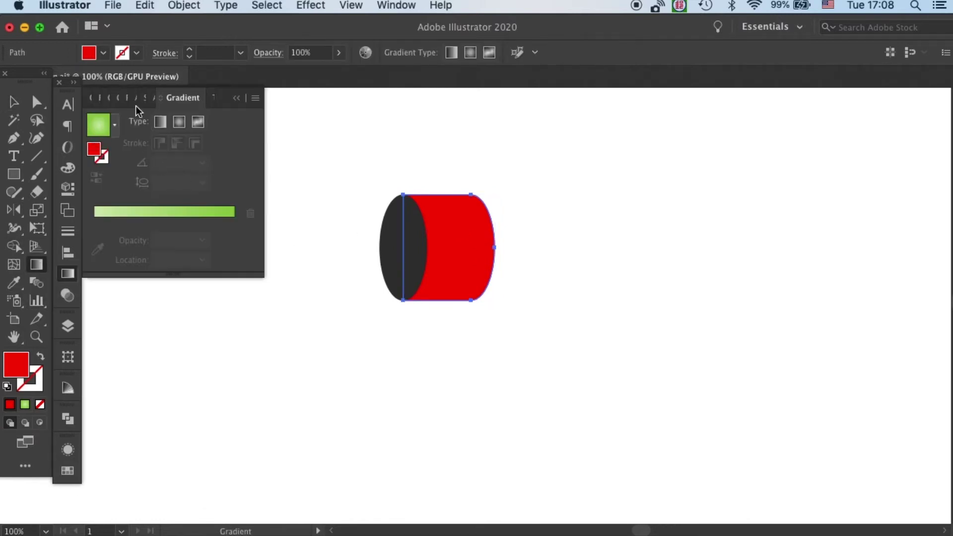
left_click(160, 122)
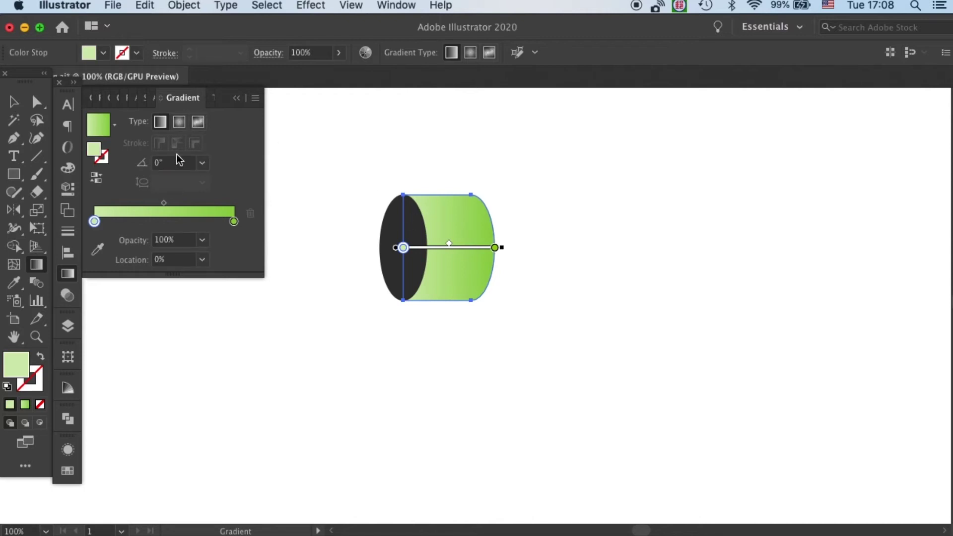
left_click(202, 163)
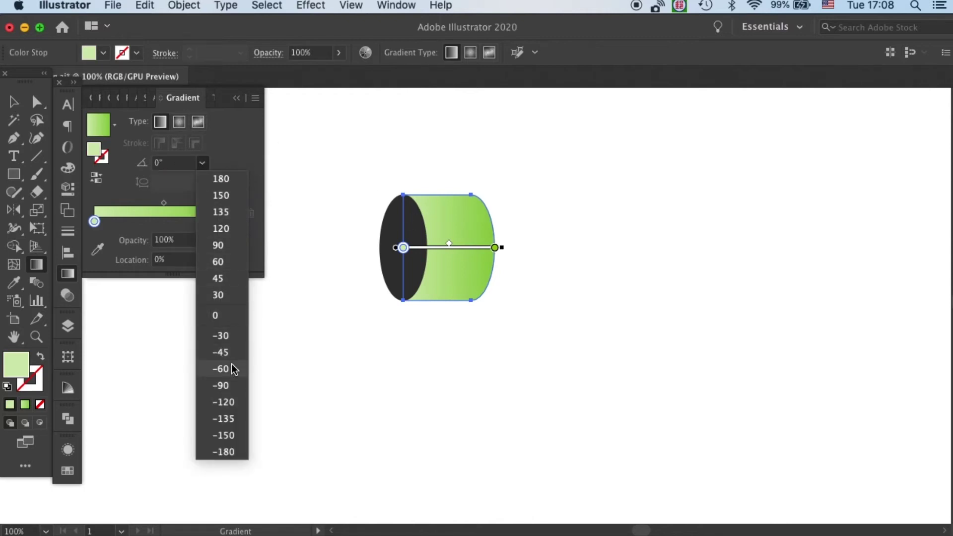
left_click(222, 385)
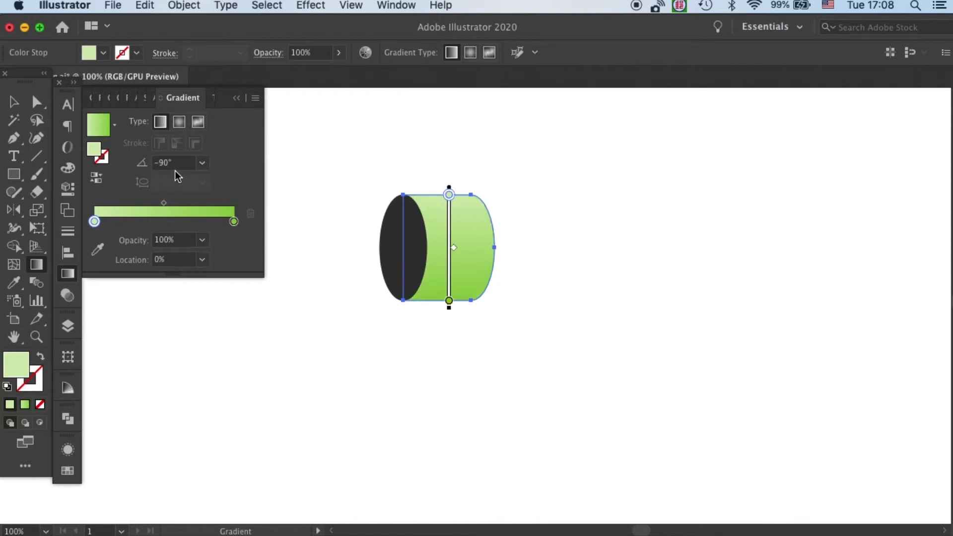
left_click(236, 99)
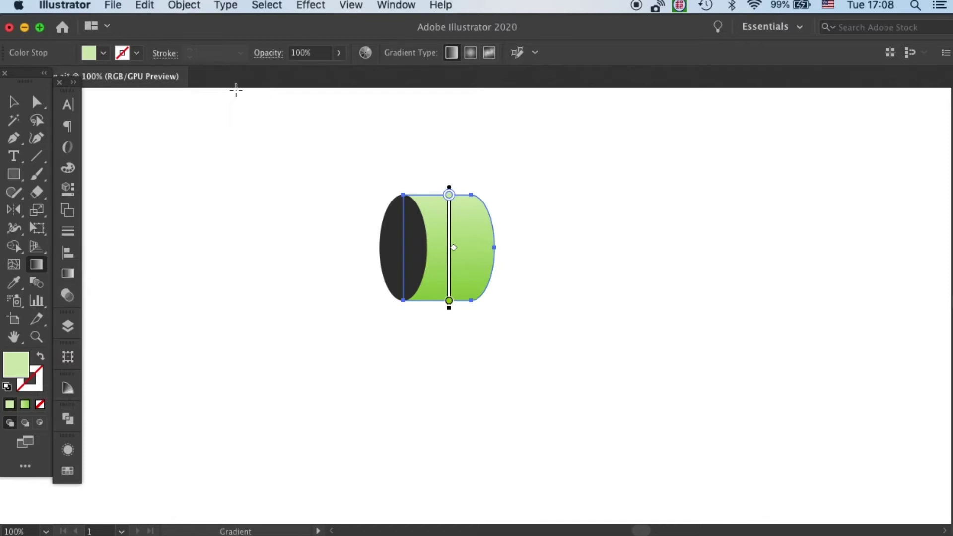
- Select the dark left end ellipse with the Selection tool
left_click(12, 102)
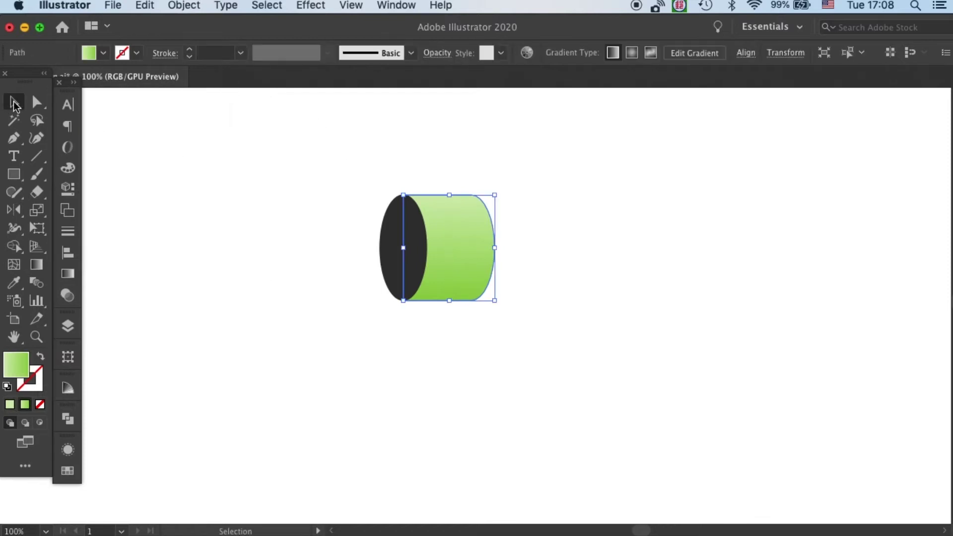
left_click(321, 180)
left_click(396, 239)
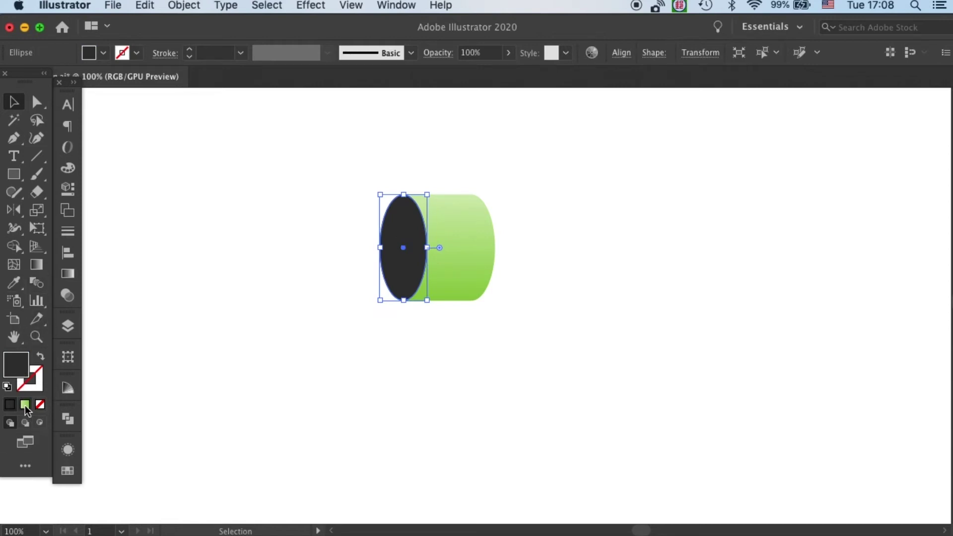
- Fill the end ellipse with a green swatch, then a lighter green tint from the Color Guide
left_click(68, 419)
left_click(68, 470)
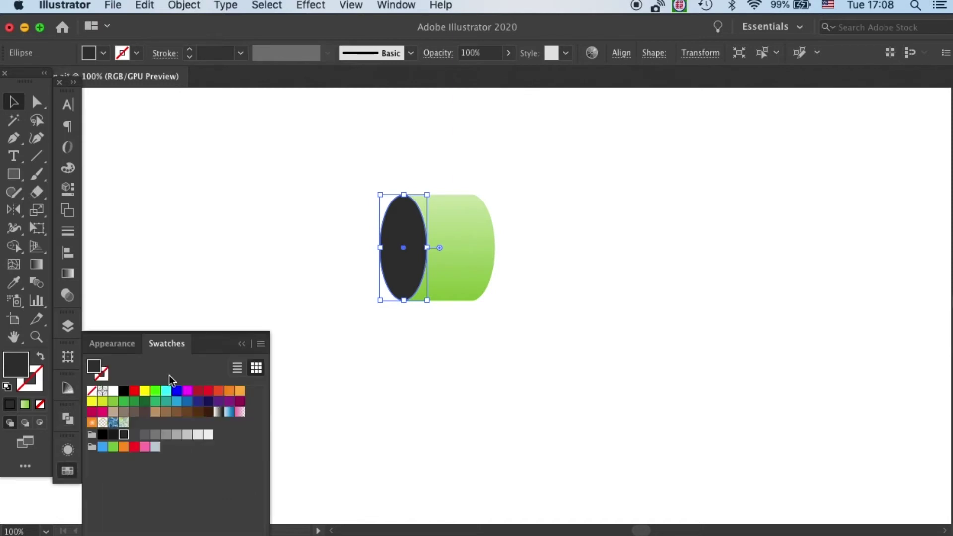
left_click(114, 401)
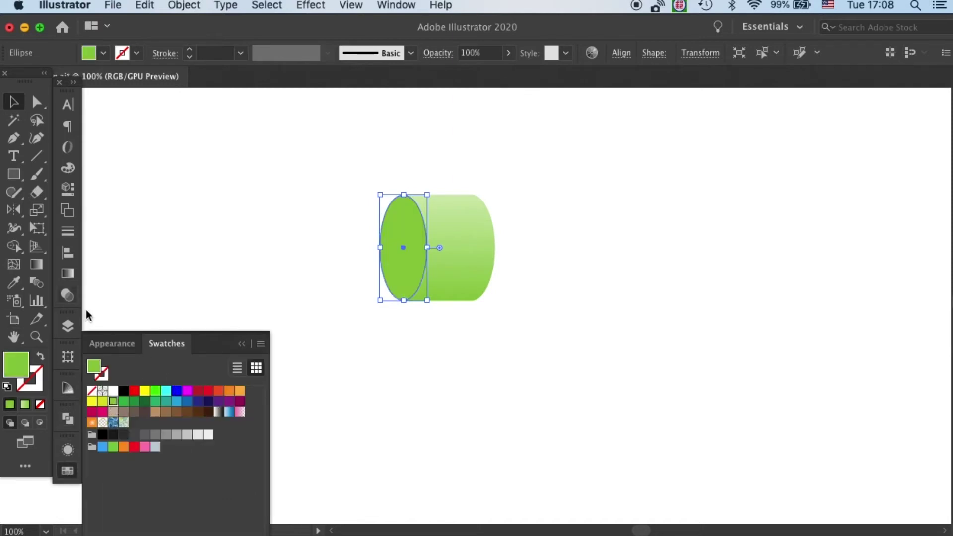
left_click(66, 389)
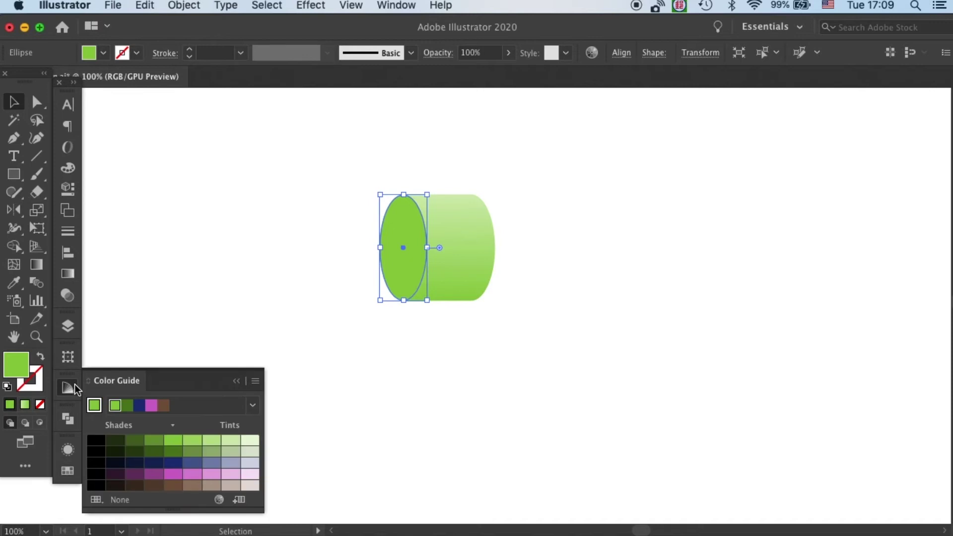
left_click(211, 440)
left_click(355, 330)
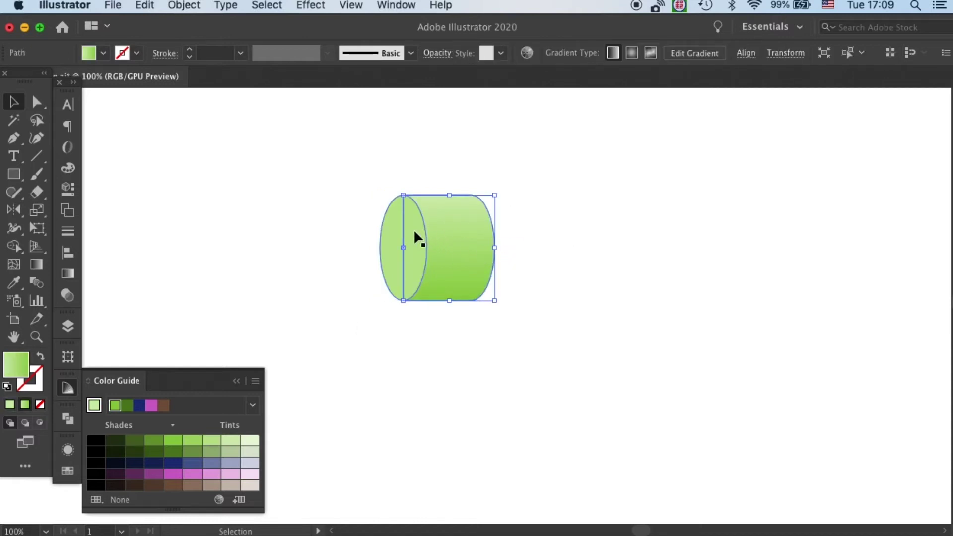
- Give the cylinder body and end face a dark outline stroke
left_click(389, 240, "shift")
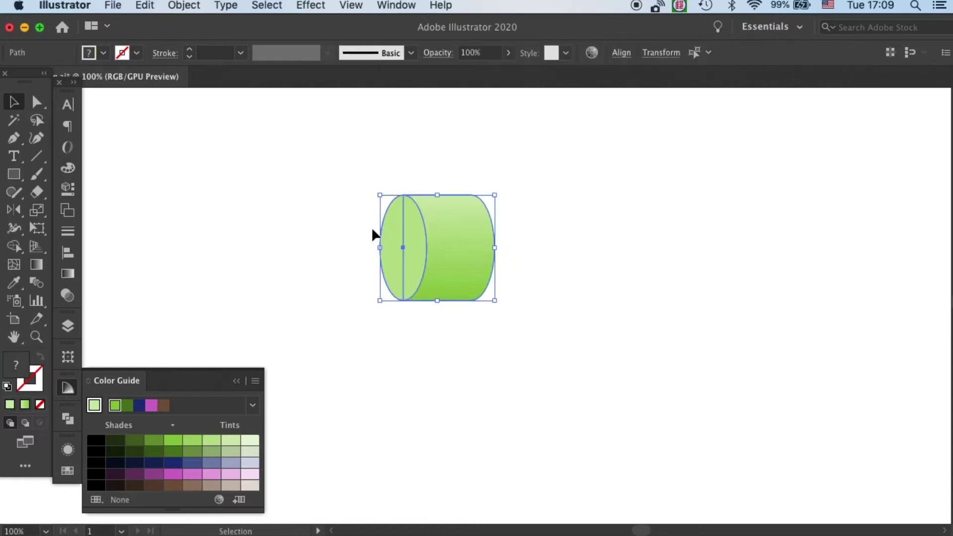
left_click(38, 374)
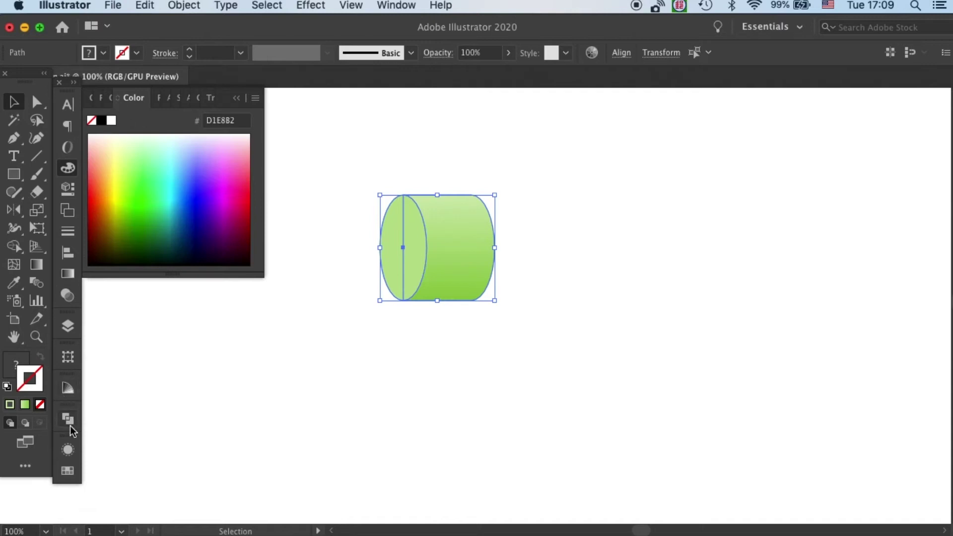
left_click(70, 460)
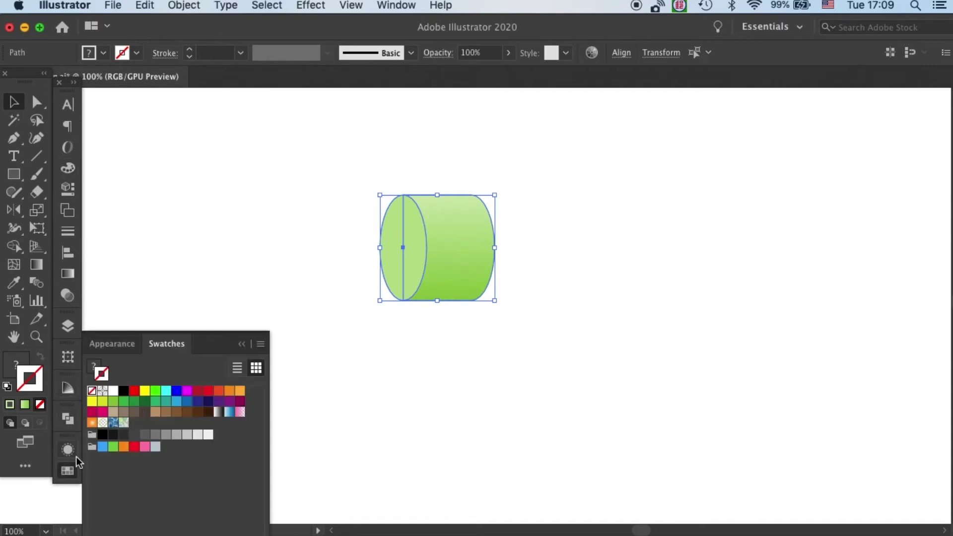
left_click(123, 435)
left_click(381, 188)
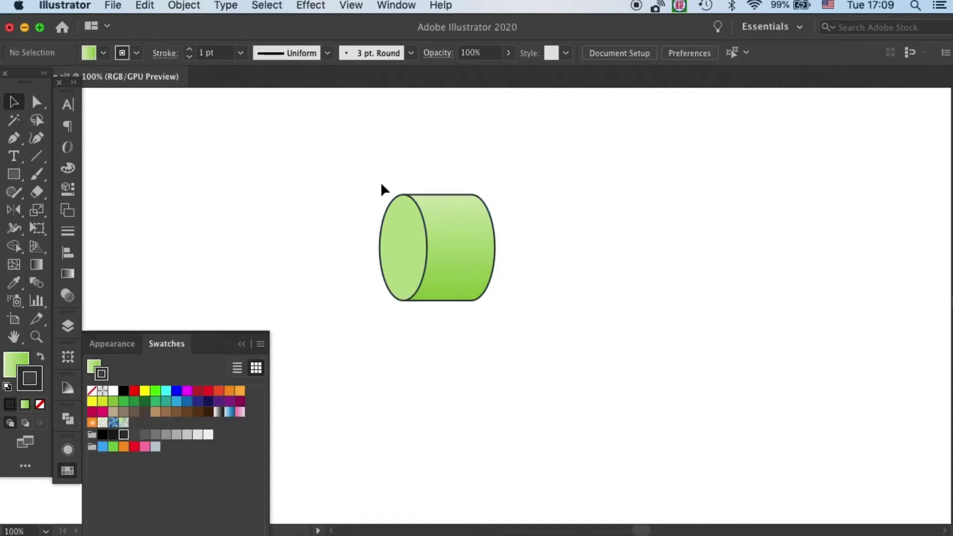
left_click_drag(359, 155, 516, 280)
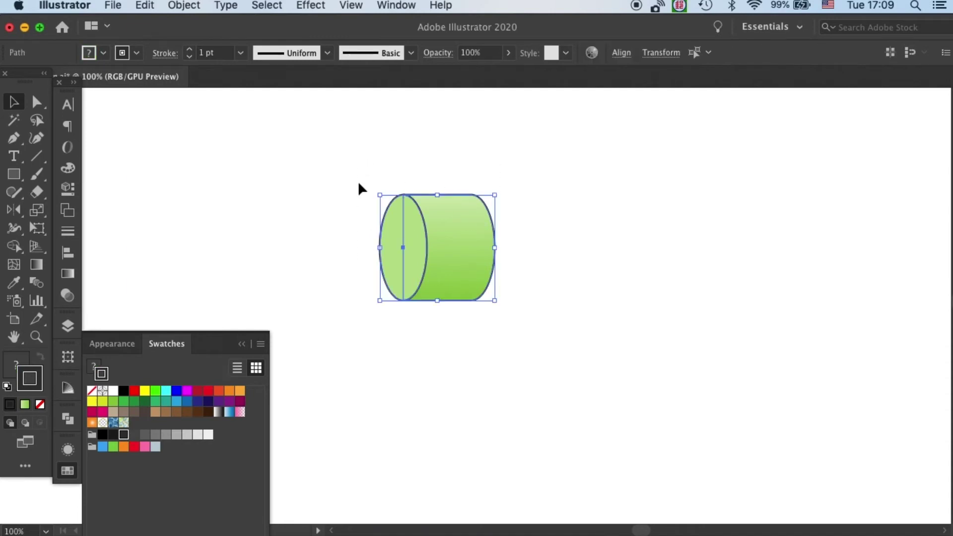
- Try cylinder stroke weights of 0.5 pt and then 0.75 pt against the reference drawings
left_click(240, 52)
left_click(243, 85)
left_click(498, 153)
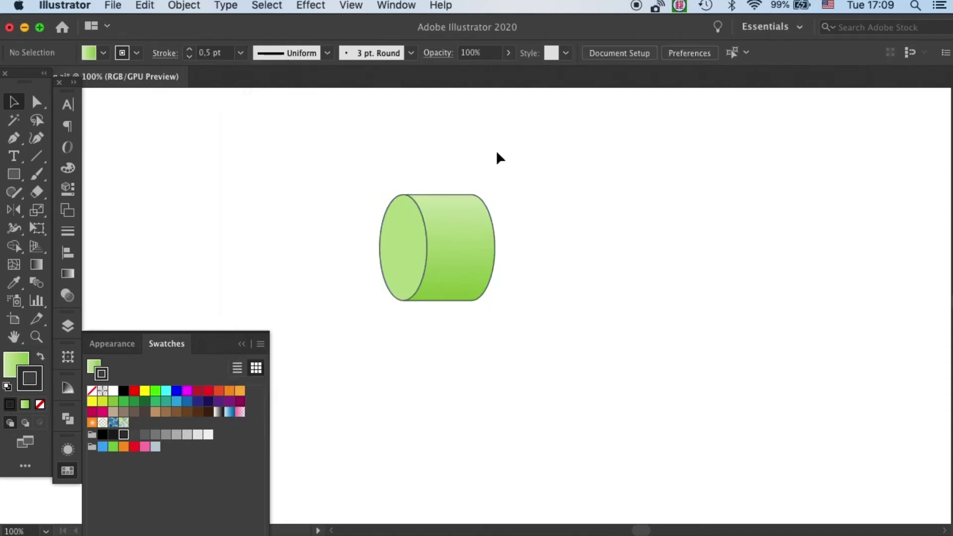
key("super+minus")
key("super+minus")
key("super+minus")
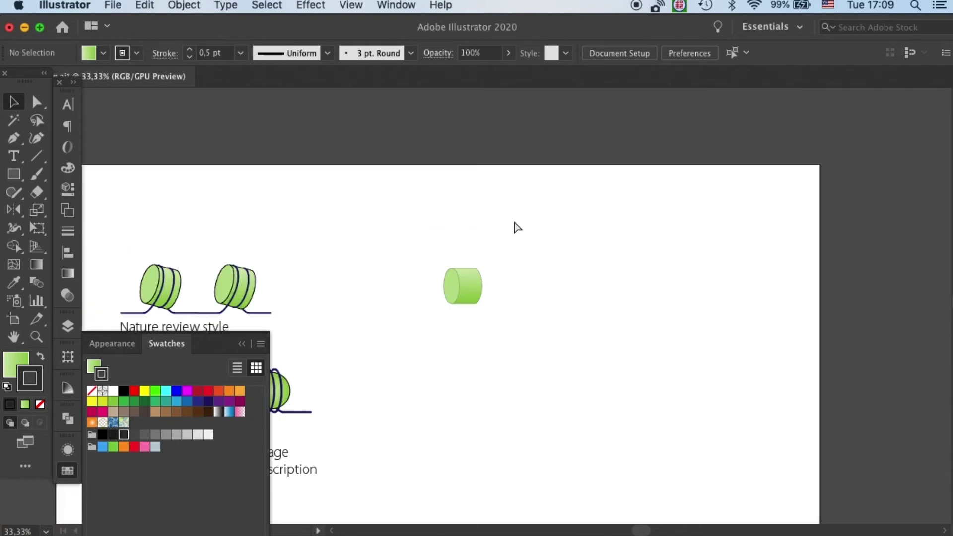
left_click_drag(428, 243, 498, 330)
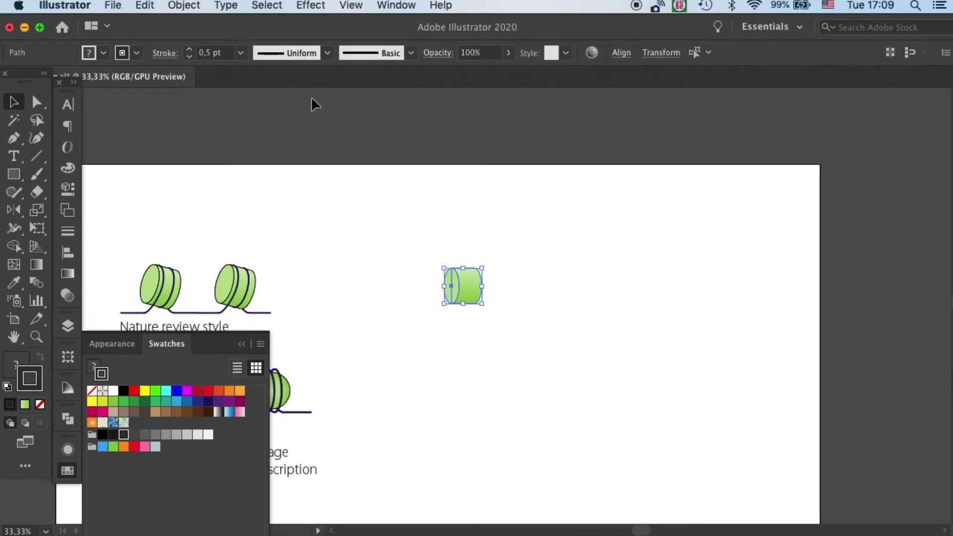
left_click(241, 53)
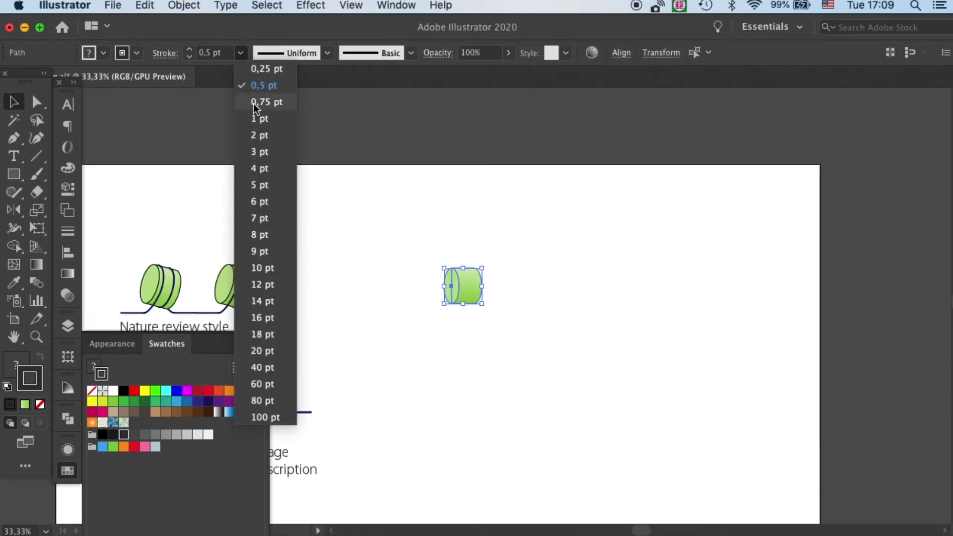
left_click(254, 101)
left_click(392, 181)
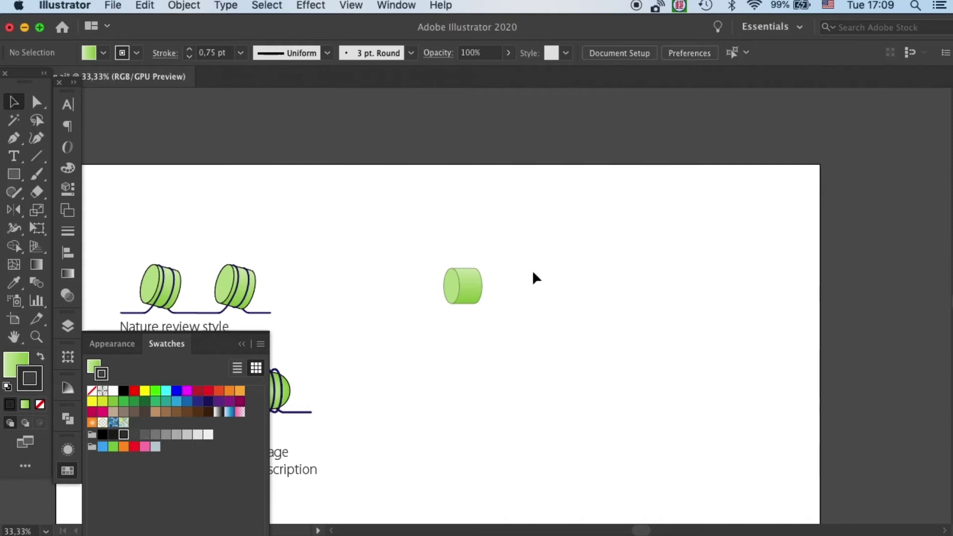
- Set the cylinder's stroke weight to 1 pt and save the document
key("super+equal")
left_click_drag(395, 196, 597, 304)
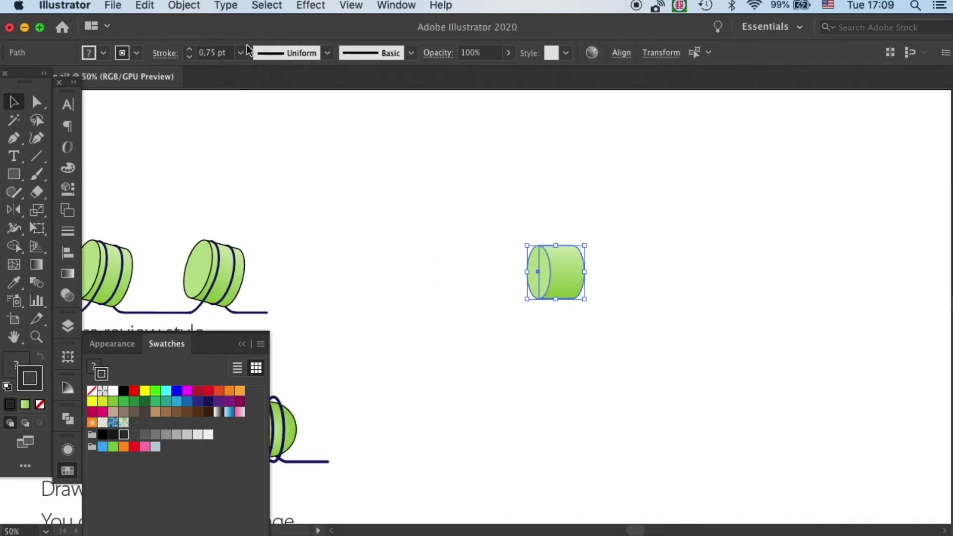
left_click(585, 204)
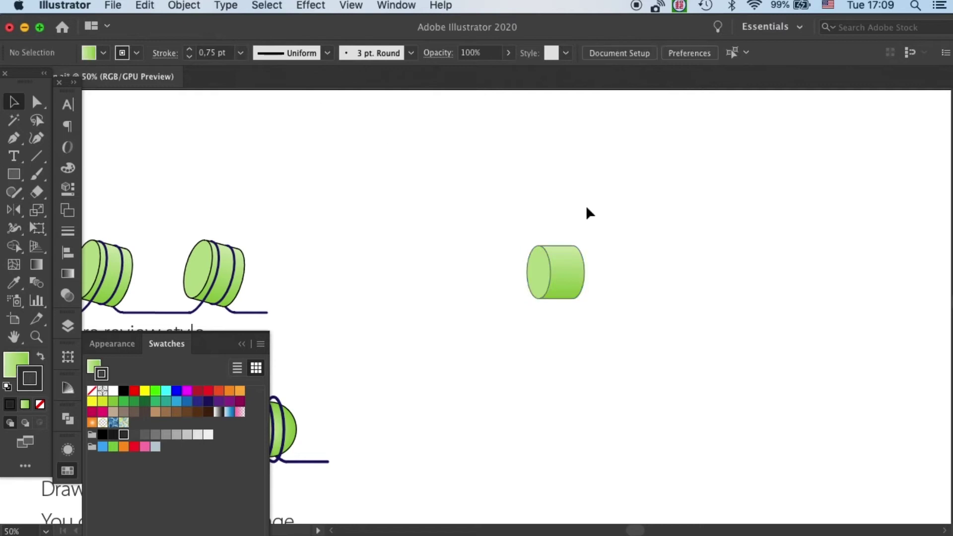
left_click(561, 247)
left_click(240, 53)
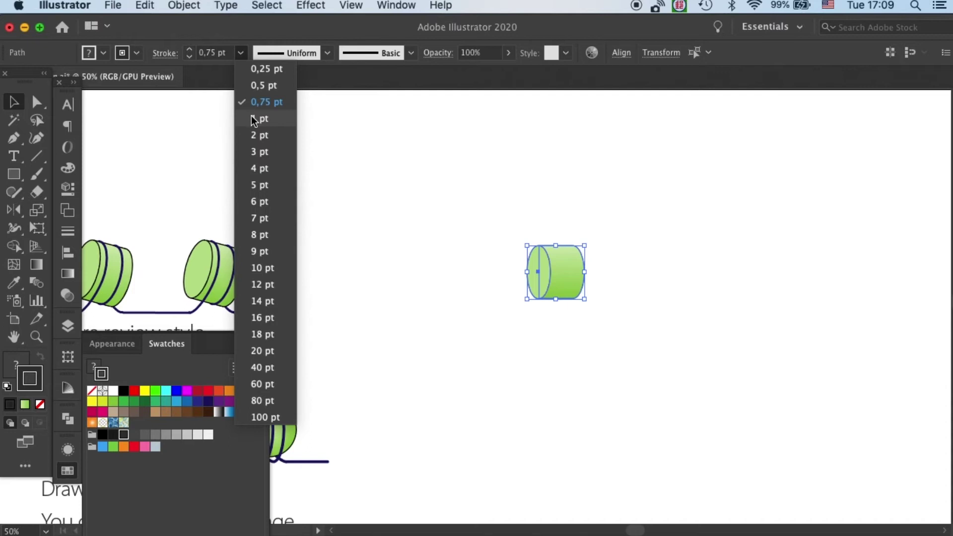
left_click(255, 119)
left_click(610, 251)
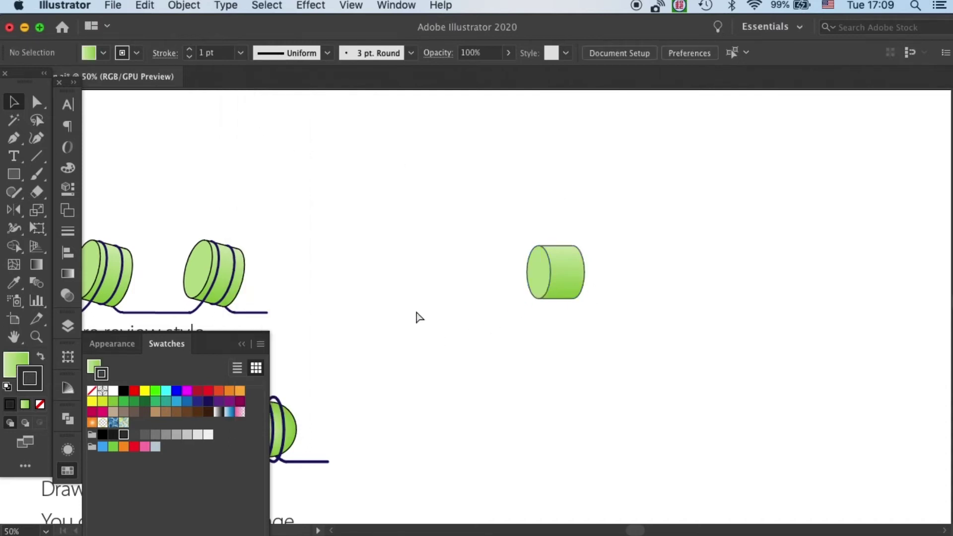
key("super+s")
left_click(537, 261)
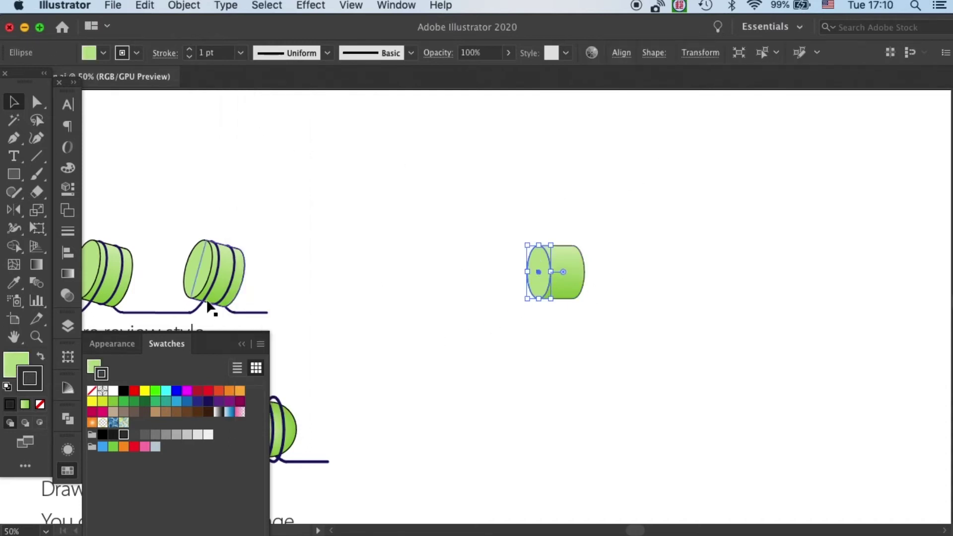
- Duplicate the end ellipse across the body and set the copy's fill to None
left_click(612, 262)
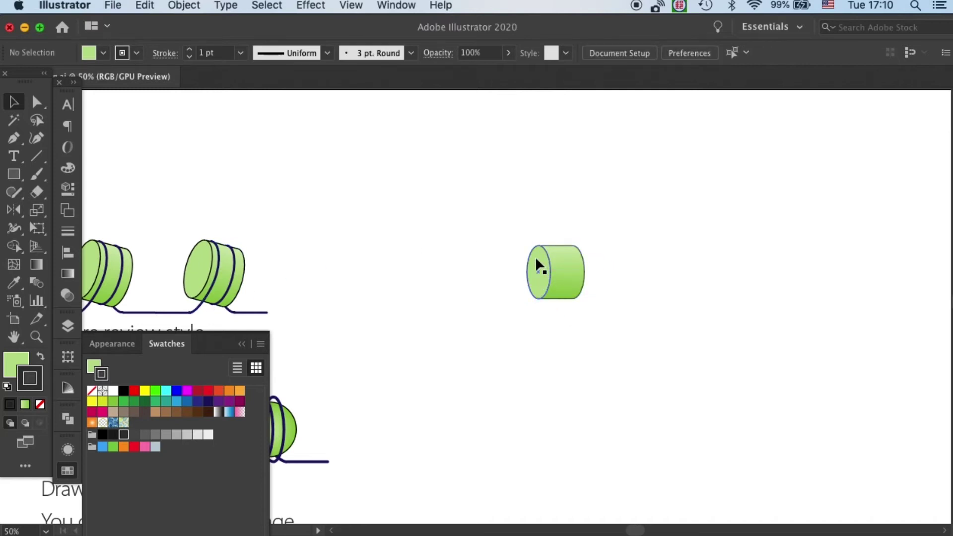
left_click_drag(537, 264, 562, 271)
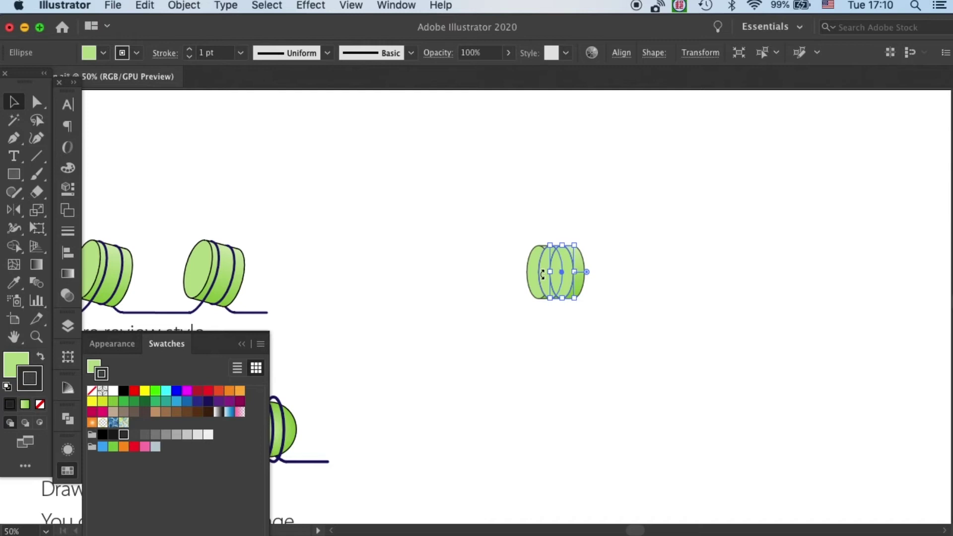
left_click(613, 211)
key("F6")
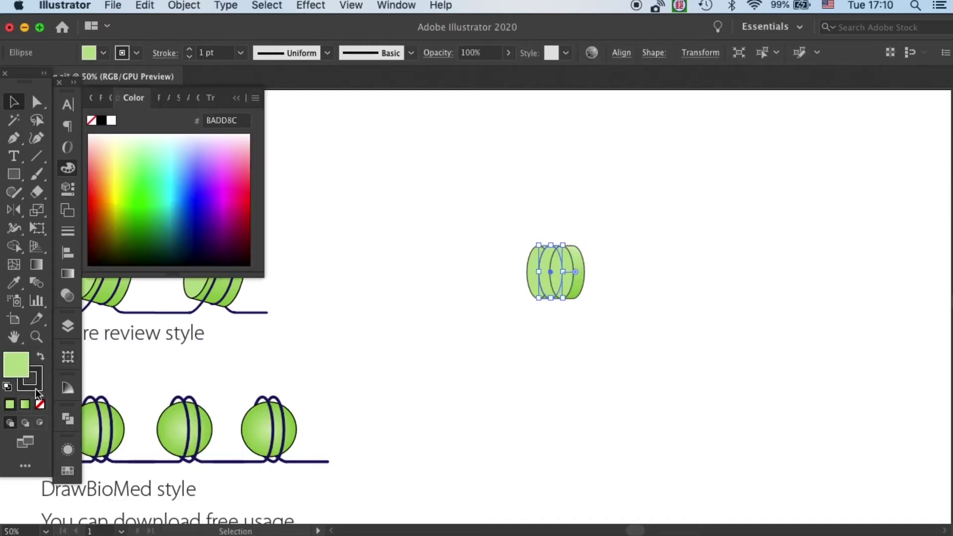
left_click(41, 405)
- Remove the fill from the other ellipse copy too, leaving outline rings
left_click(587, 201)
left_click(560, 245)
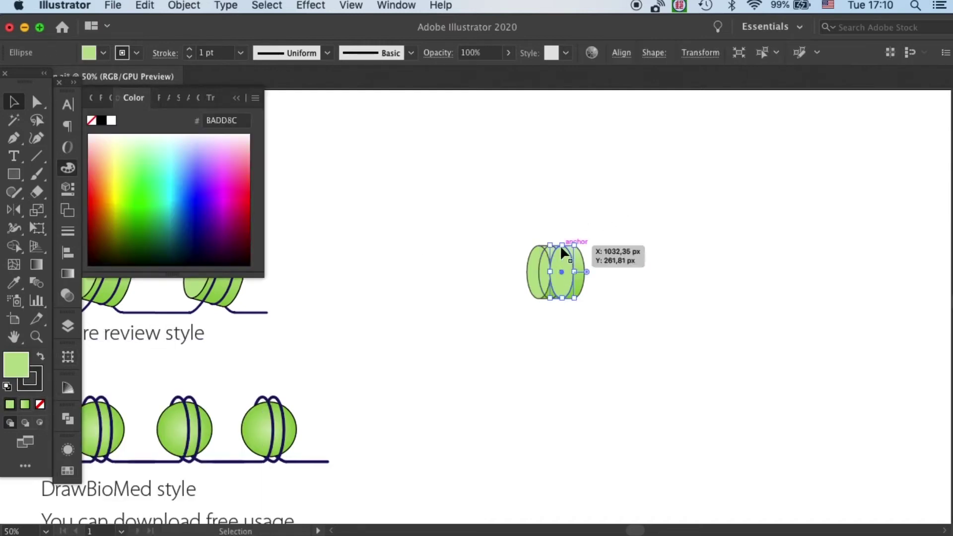
left_click(40, 405)
left_click(630, 195)
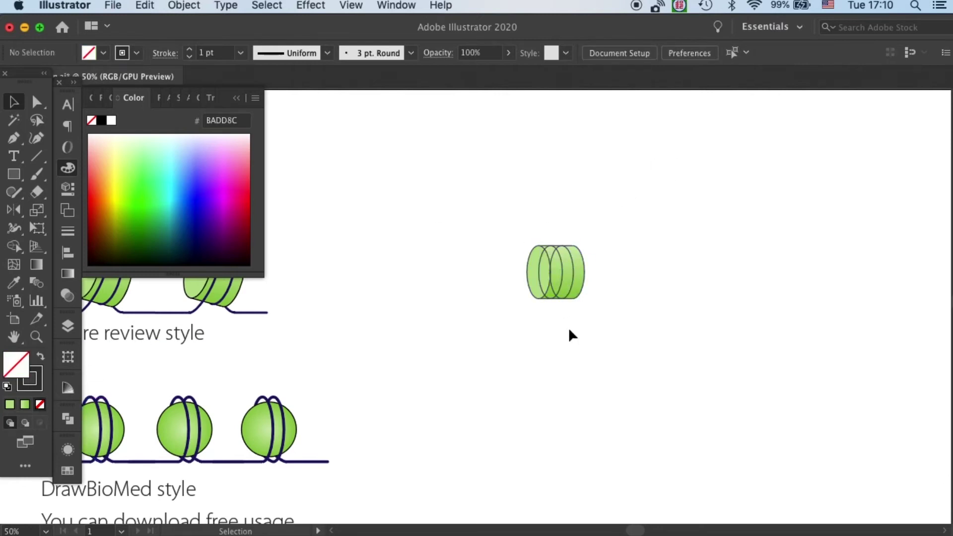
key("super+1")
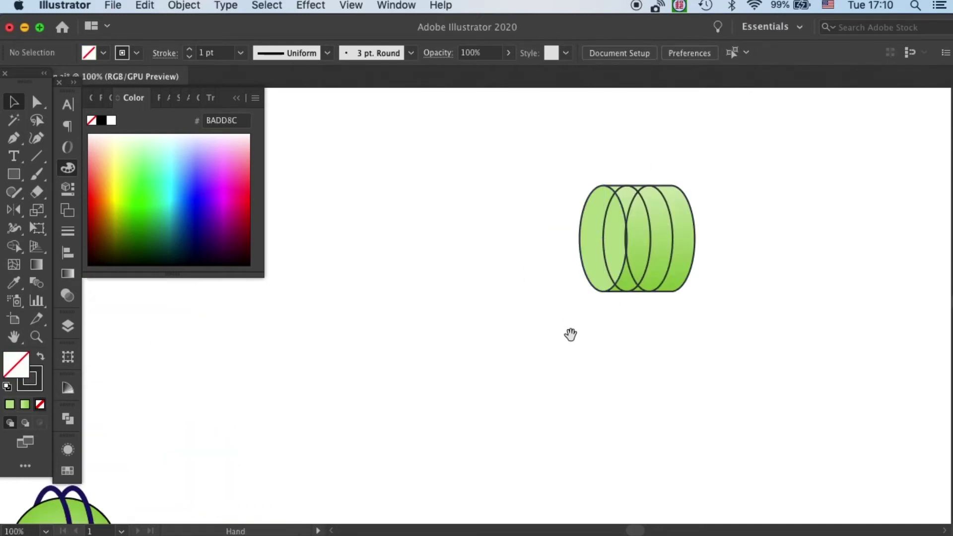
left_click_drag(571, 334, 471, 408)
left_click(540, 278)
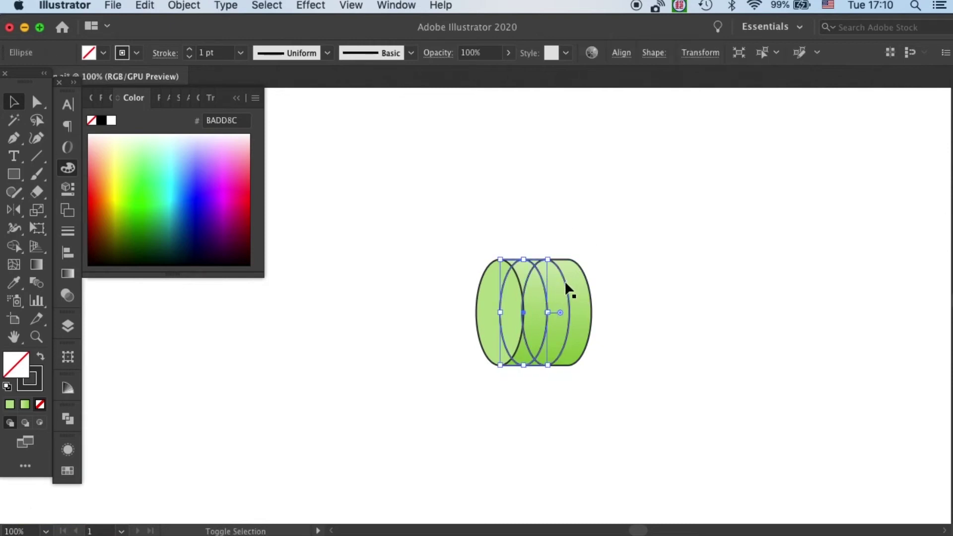
- Give the selected inner ellipses a navy 4 pt stroke
left_click(564, 280, "shift")
left_click(38, 371)
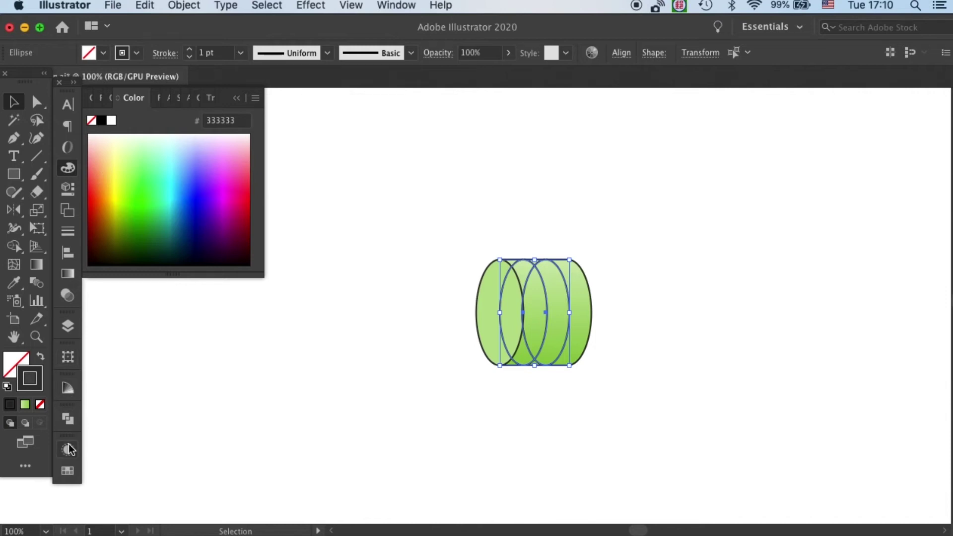
left_click(68, 471)
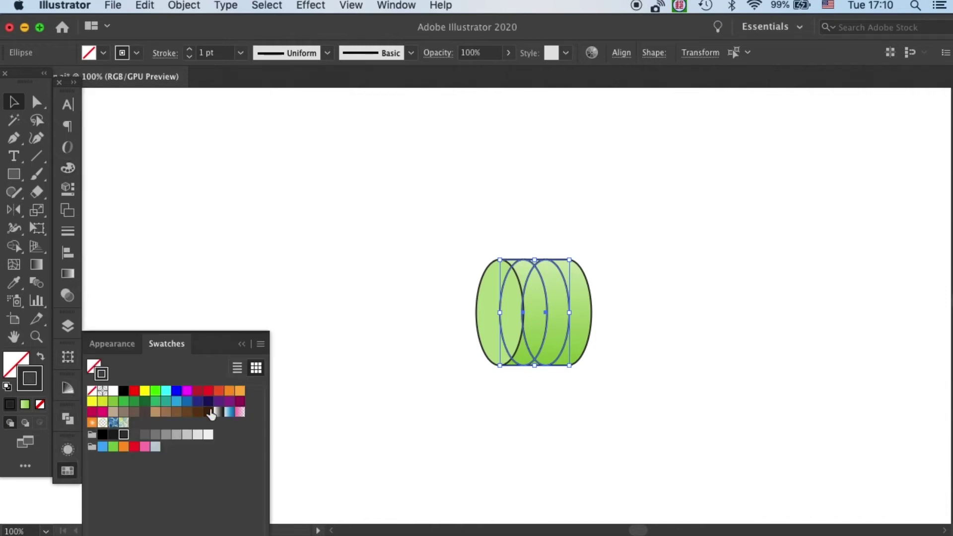
left_click(208, 401)
left_click(561, 273, "shift")
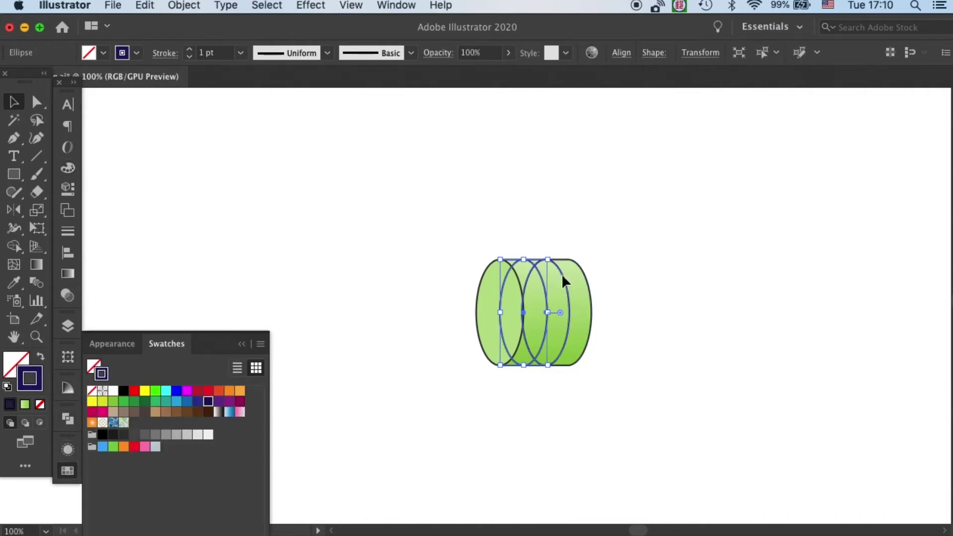
left_click(561, 273, "shift")
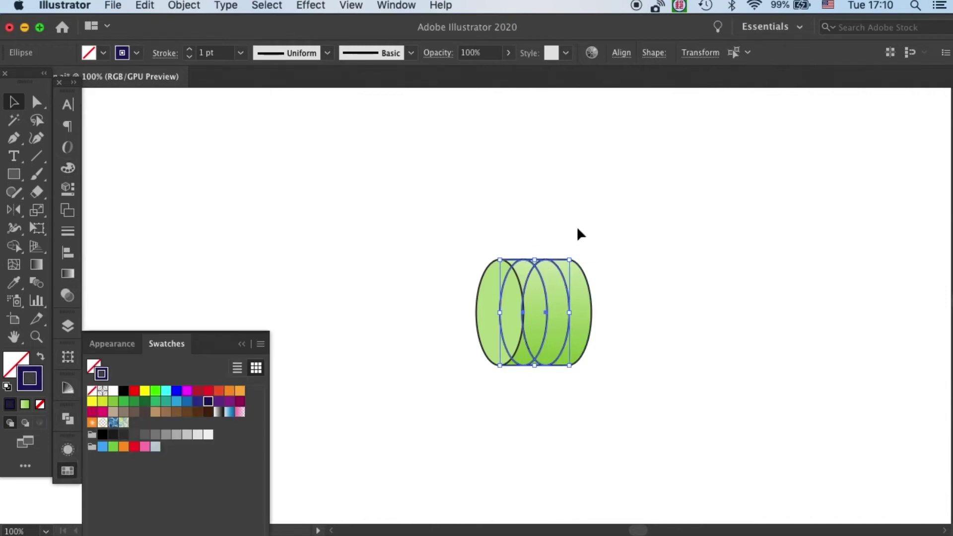
left_click(241, 53)
left_click(292, 168)
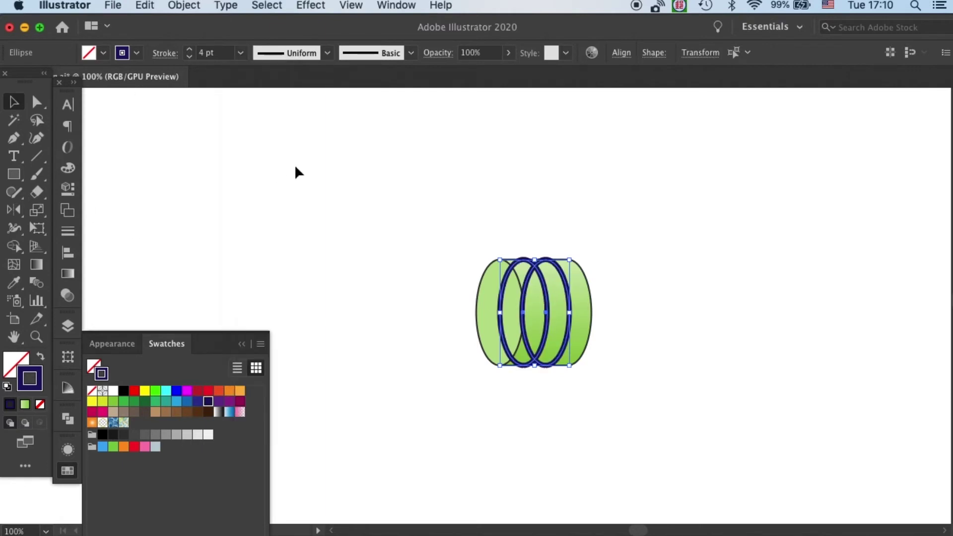
left_click(561, 213)
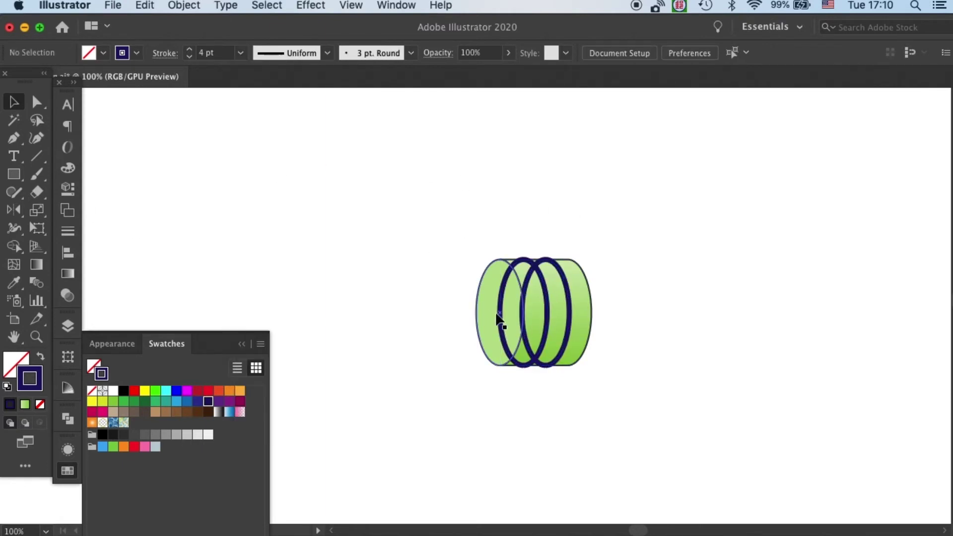
- Using Direct Selection, select only the right ring's top and bottom anchor points
left_click(37, 103)
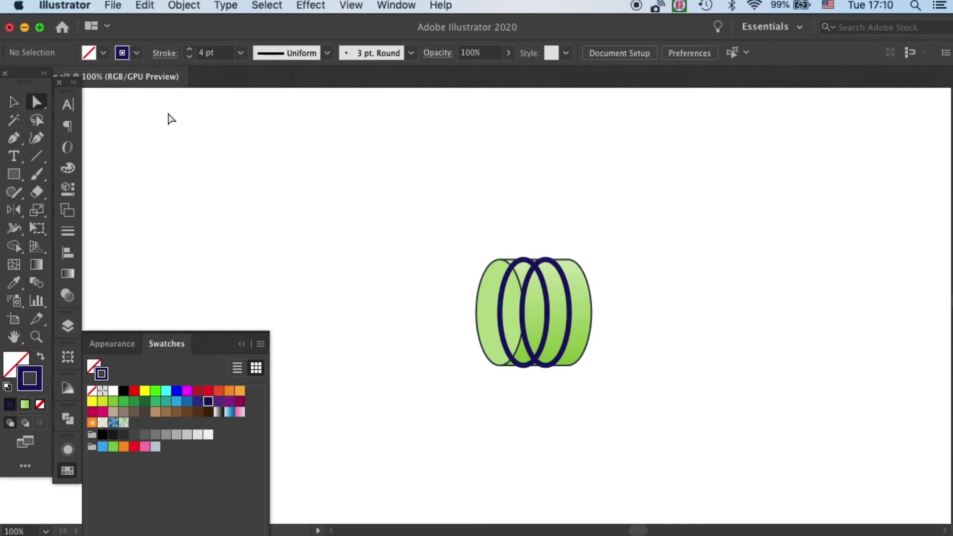
left_click(534, 314)
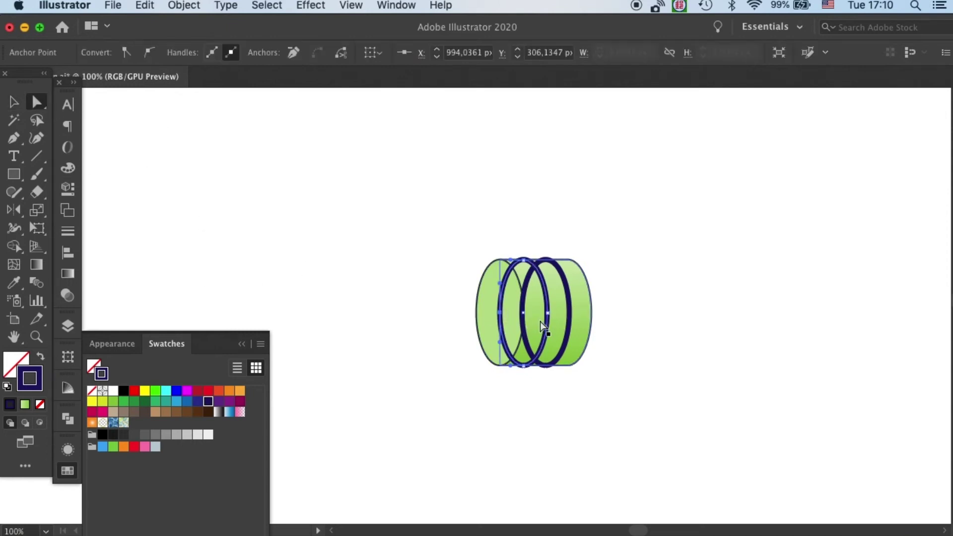
left_click(597, 217)
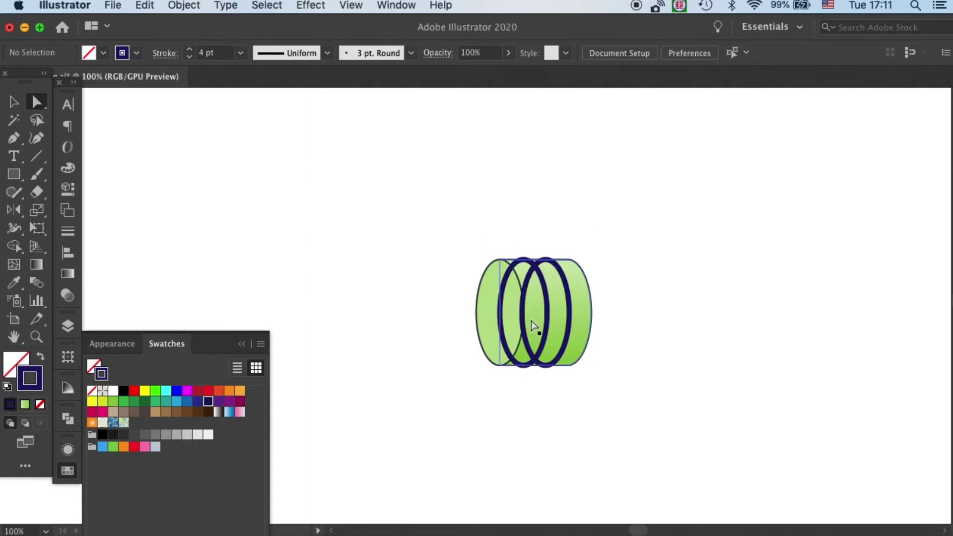
left_click(545, 259)
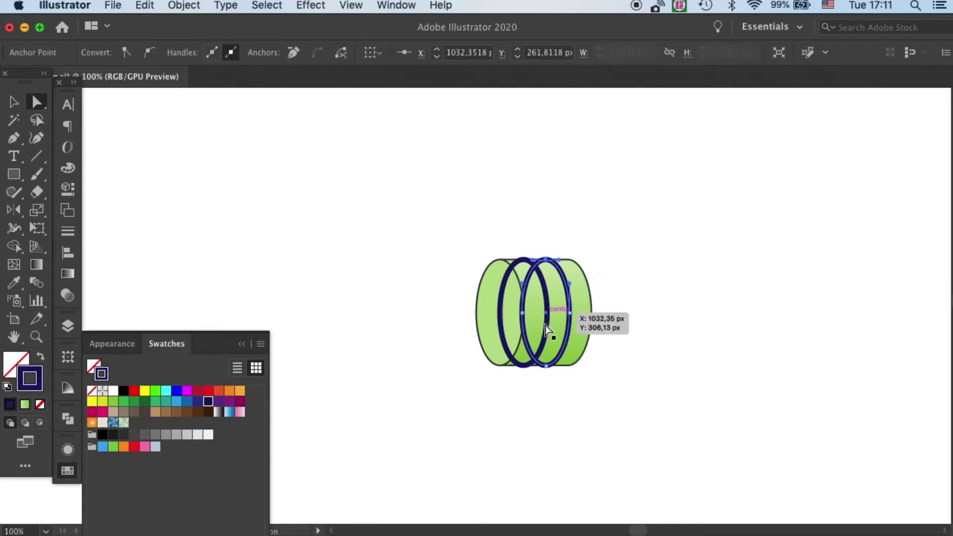
left_click(546, 366, "shift")
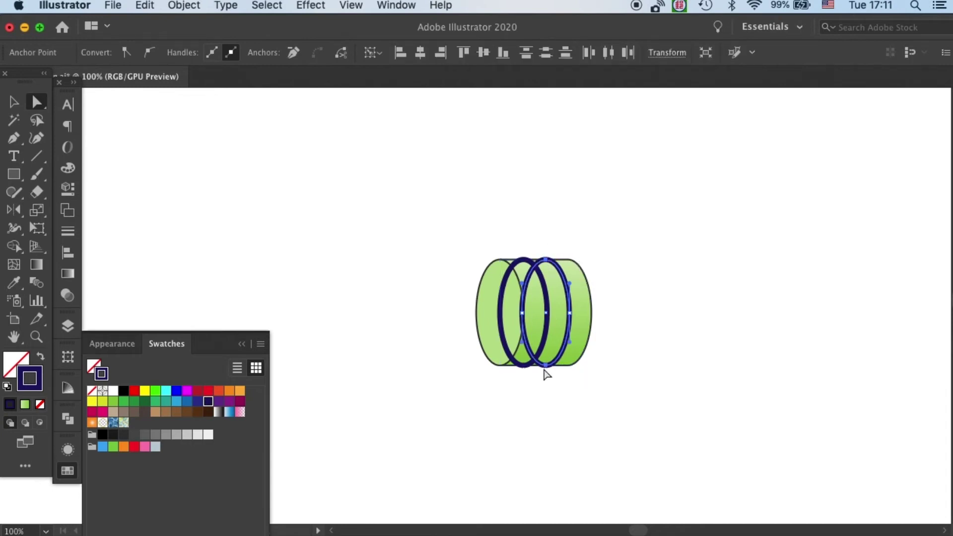
left_click(568, 218)
left_click(546, 258)
left_click(562, 135)
left_click(546, 259)
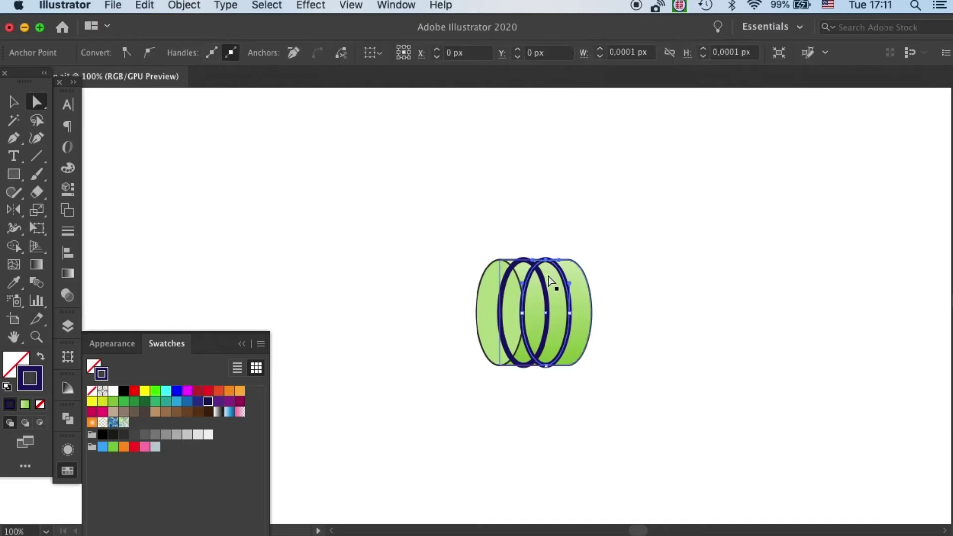
left_click(548, 364, "shift")
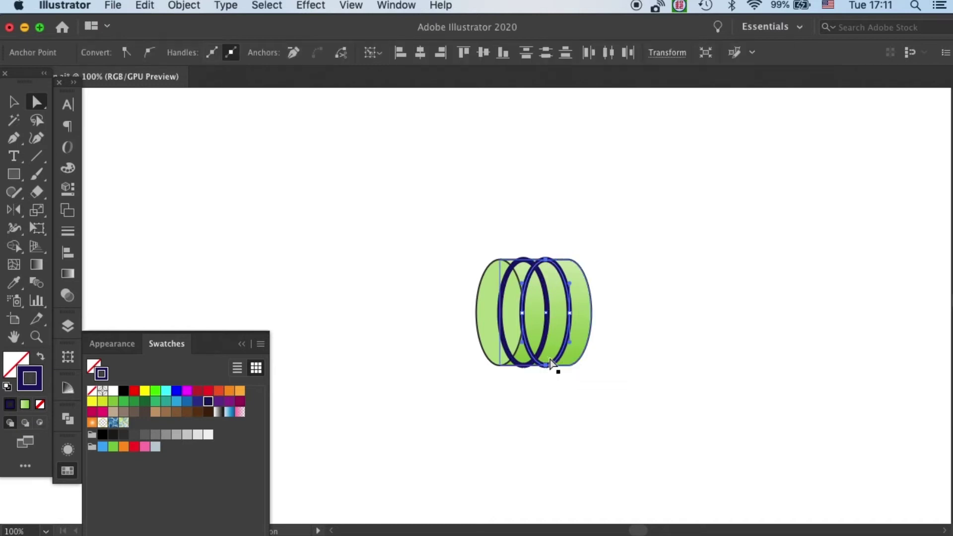
- Cut the right navy ring at its selected top and bottom anchors
left_click(342, 54)
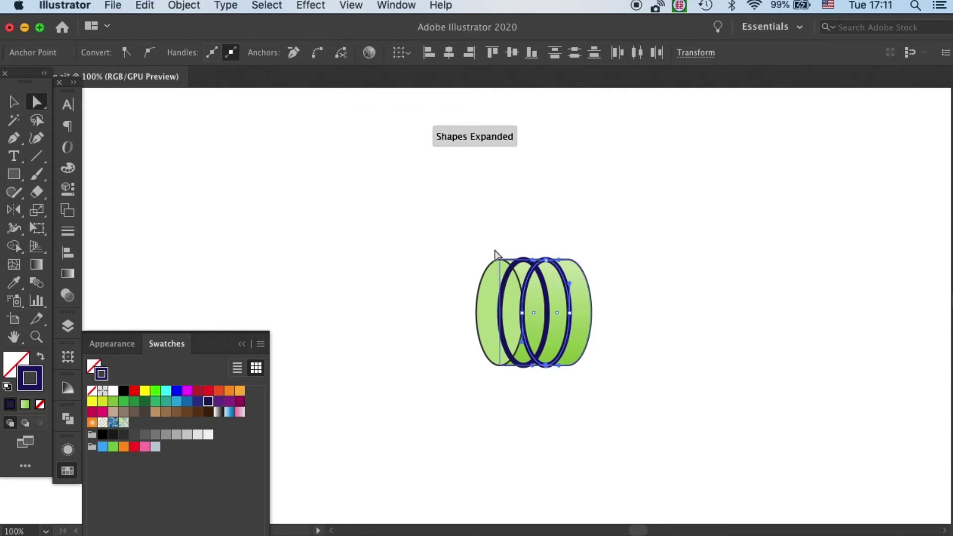
left_click(24, 94)
left_click(589, 201)
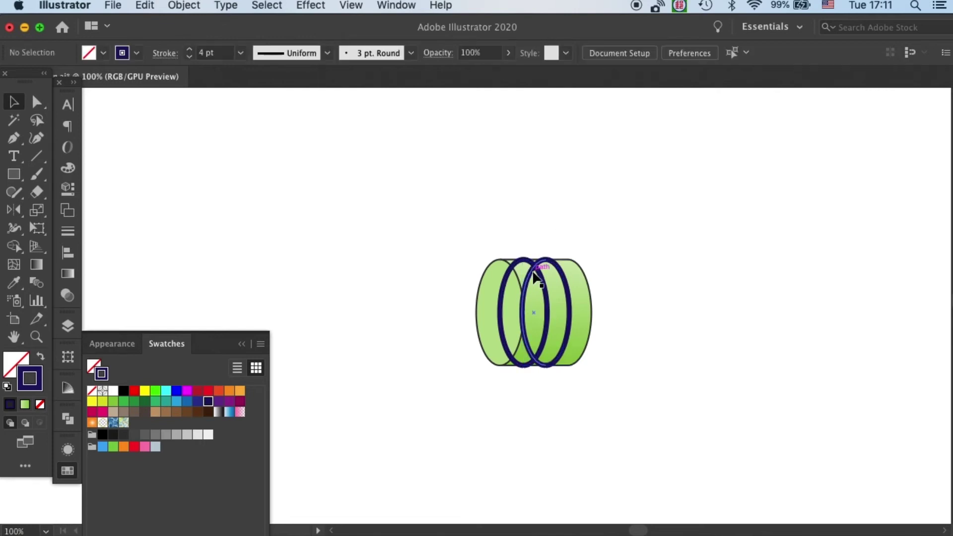
- Shift the middle ellipse left, undo and redo it, then check the split right ring
left_click_drag(545, 278, 536, 272)
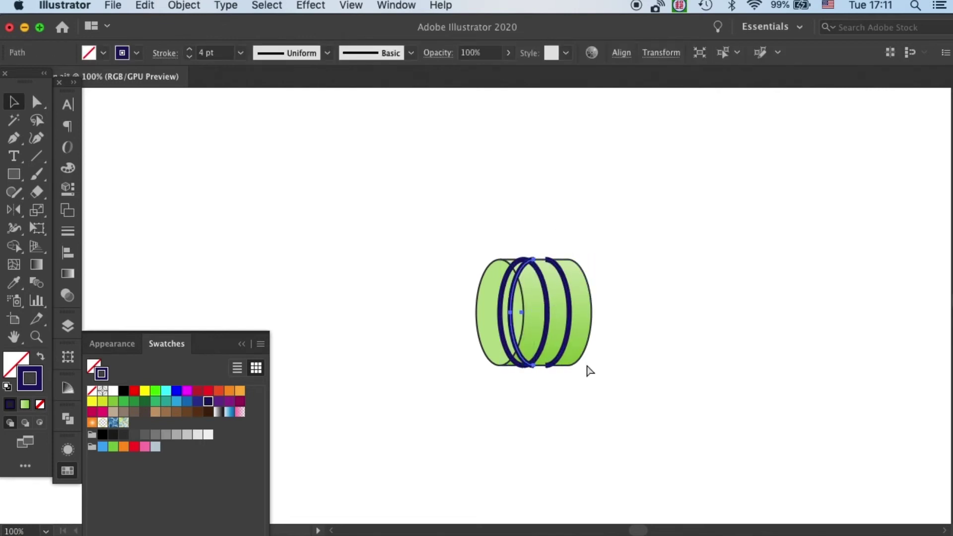
key("cmd+z")
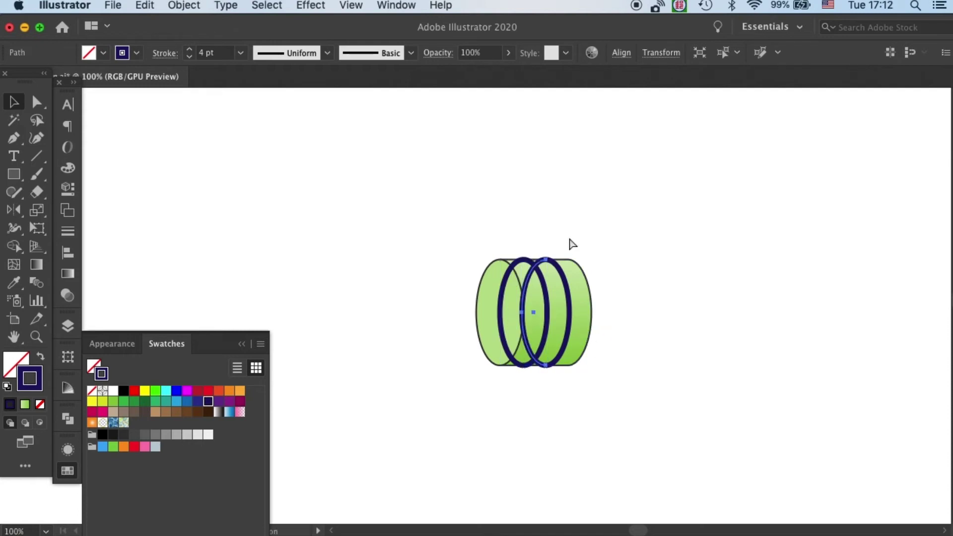
key("super+z")
left_click(571, 235)
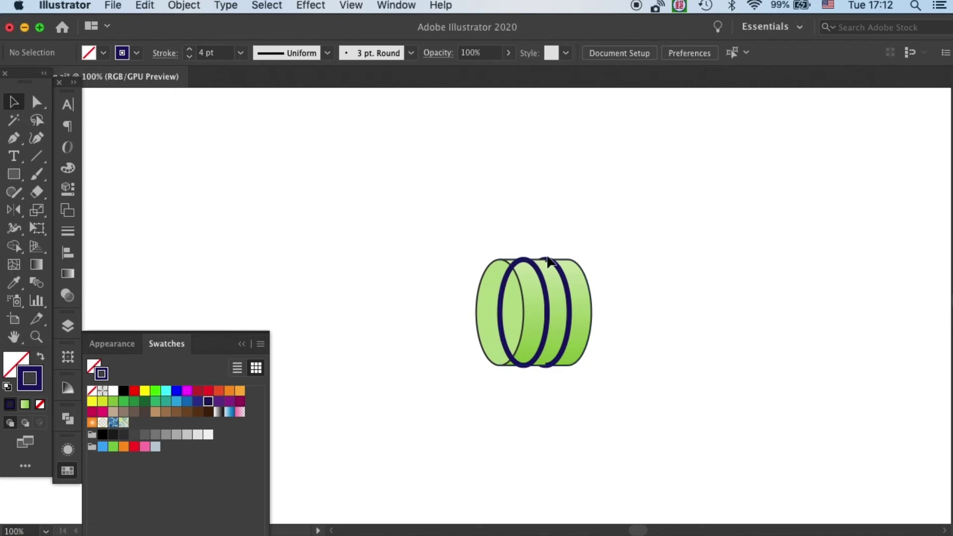
left_click(570, 295)
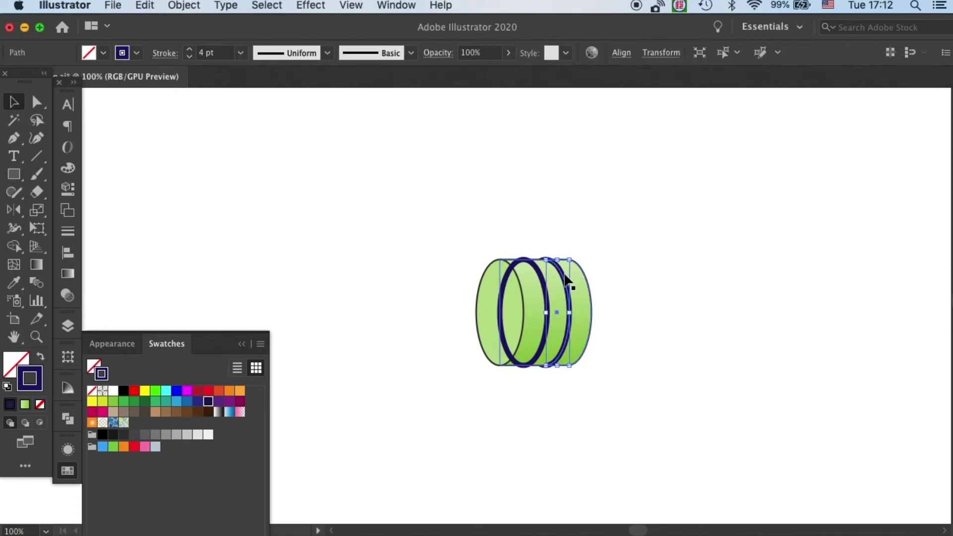
left_click(559, 228)
- At 200% zoom, select both navy ring paths and set their 4 pt stroke to Round Cap
key("super+equal")
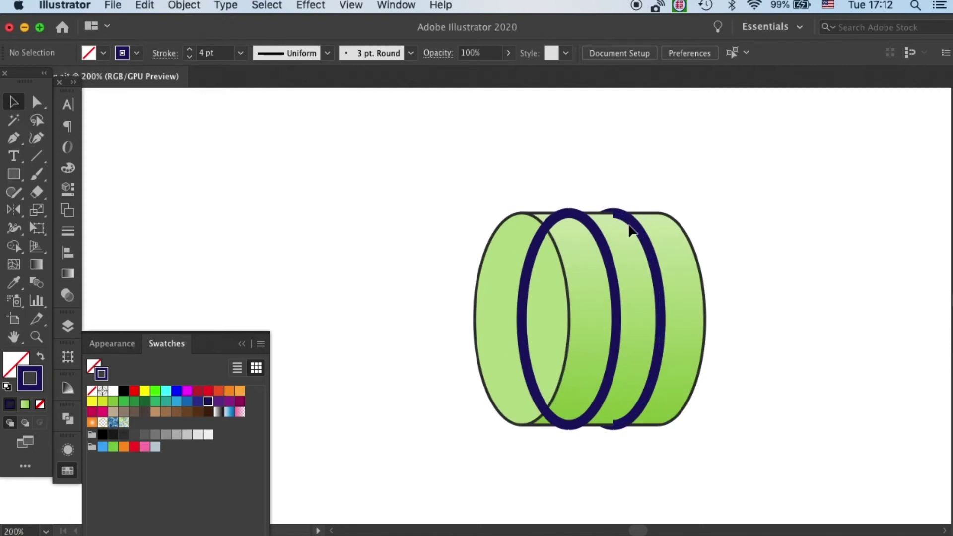
left_click(633, 224)
left_click(609, 185)
left_click_drag(624, 235, 624, 232)
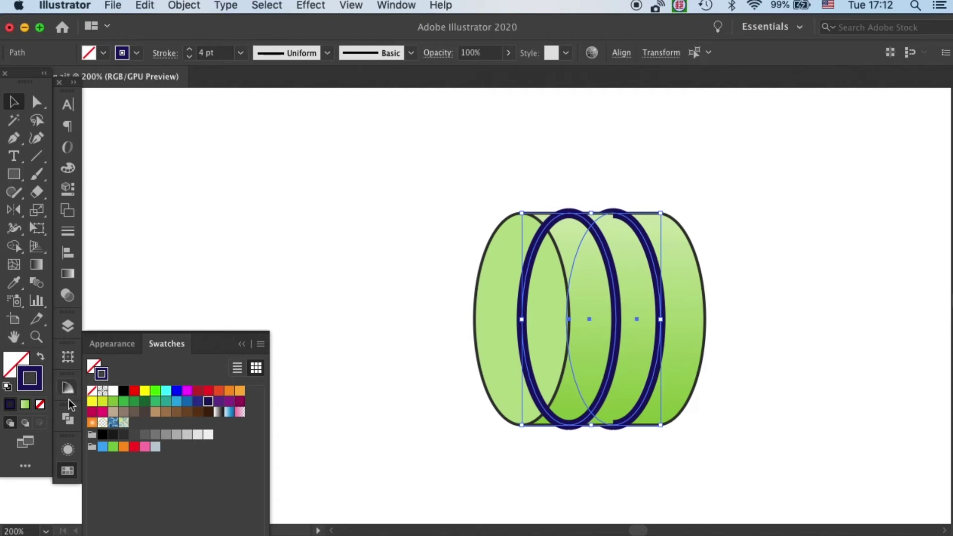
left_click(70, 448)
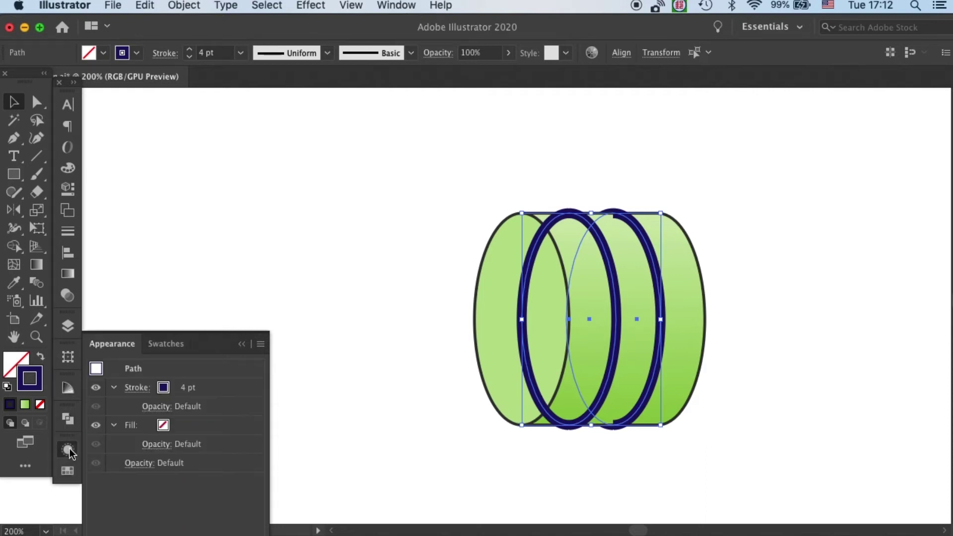
left_click(137, 387)
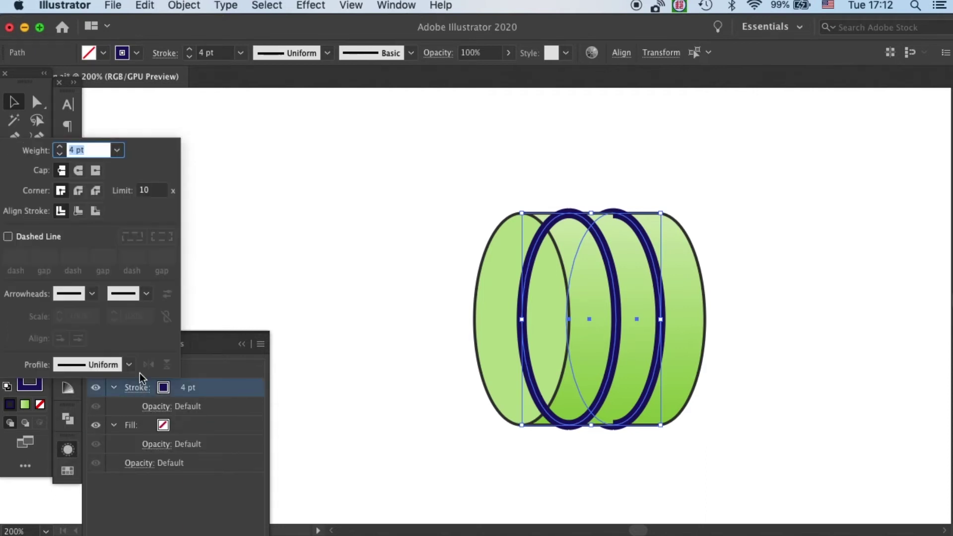
left_click(77, 171)
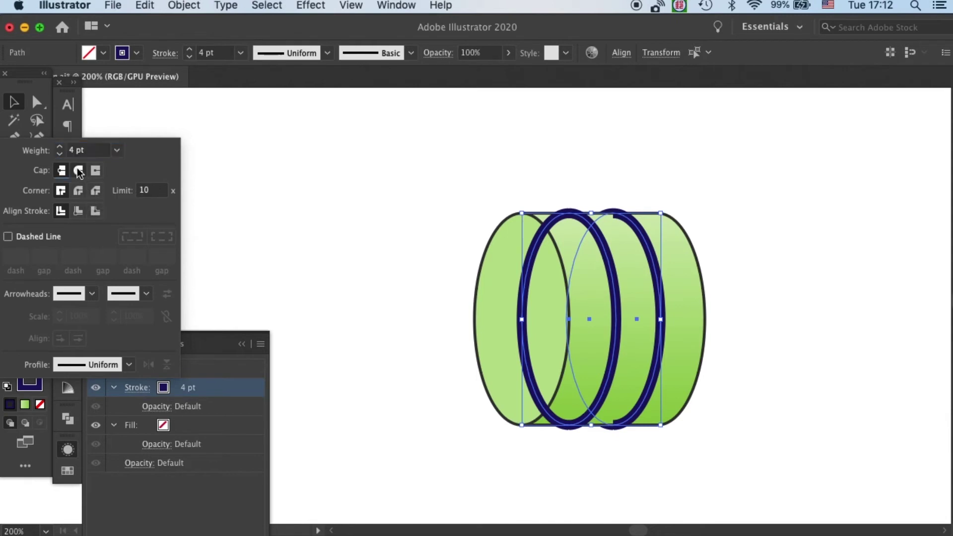
- Enlarge the right ring's back half slightly and delete the front dark-blue ring
left_click(568, 177)
left_click(650, 182)
left_click(627, 226)
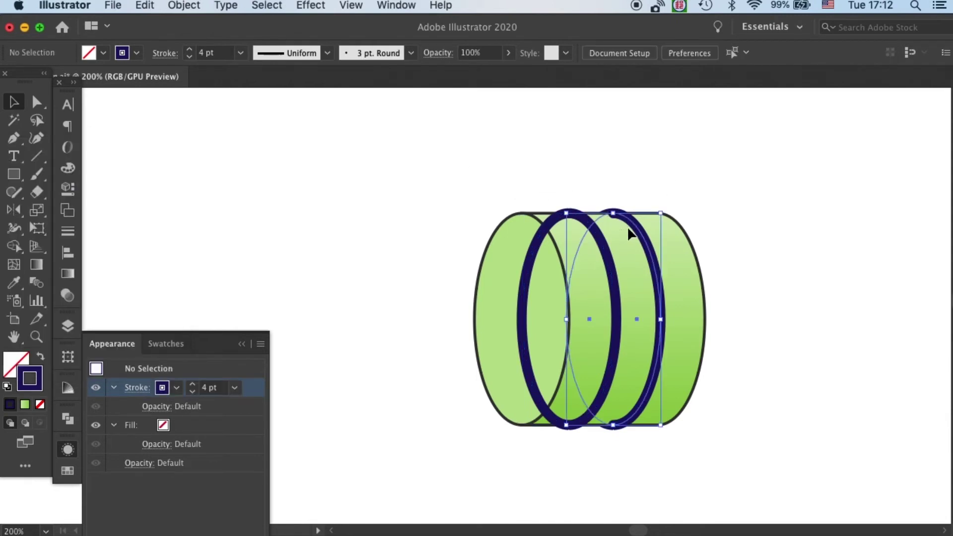
left_click_drag(661, 212, 677, 208)
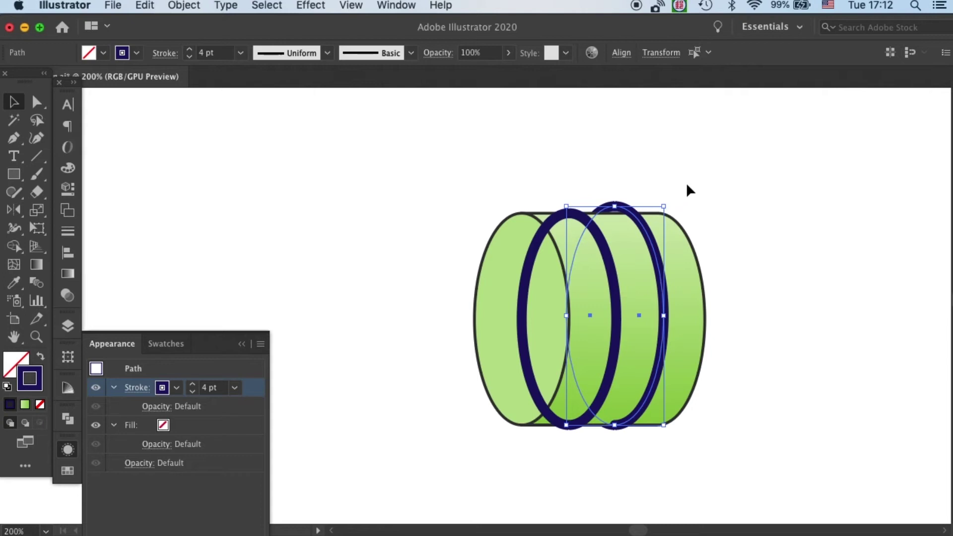
left_click(680, 198)
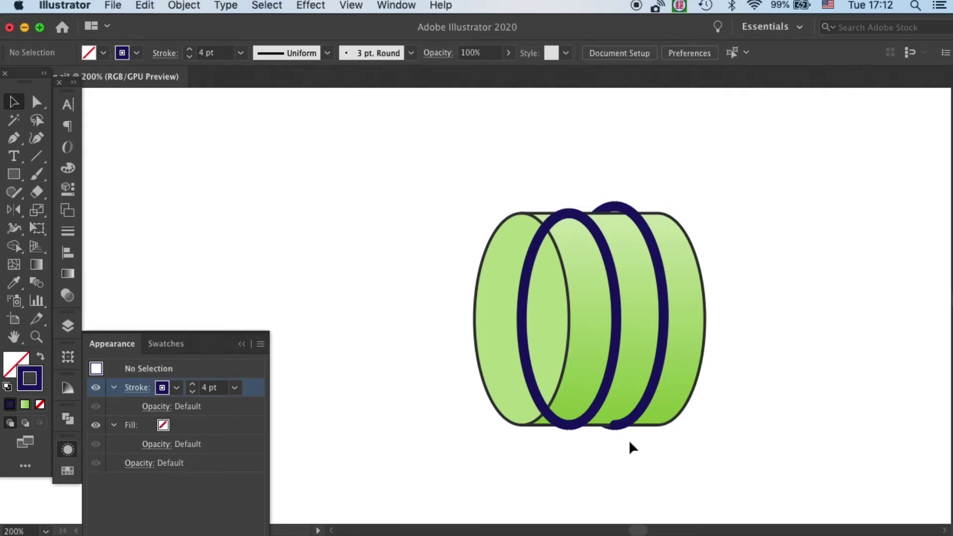
left_click_drag(630, 440, 671, 431)
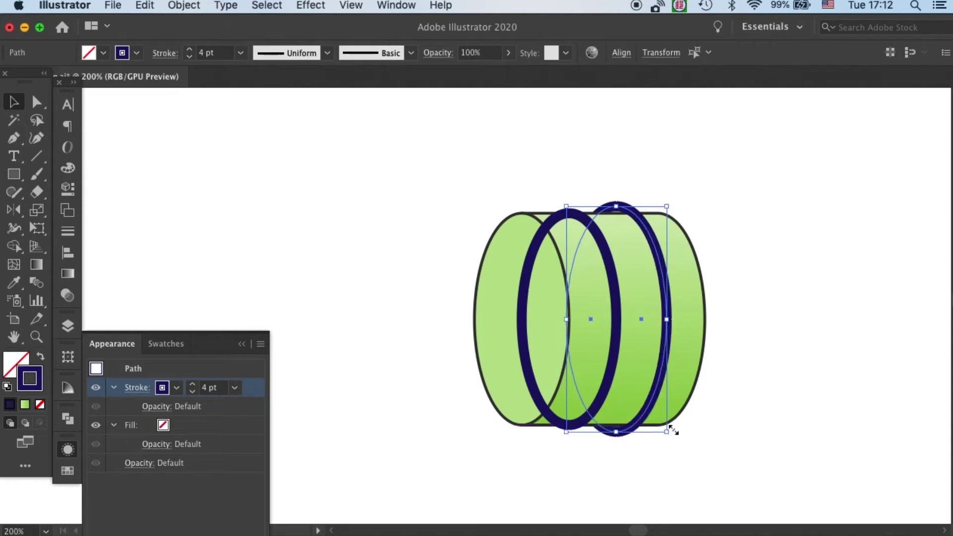
key("super+alt+bracketleft")
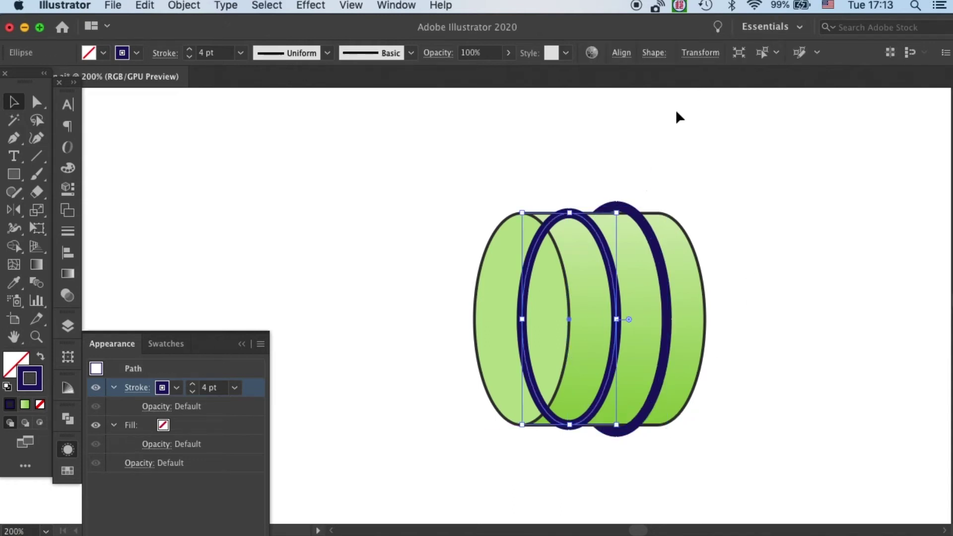
key("Delete")
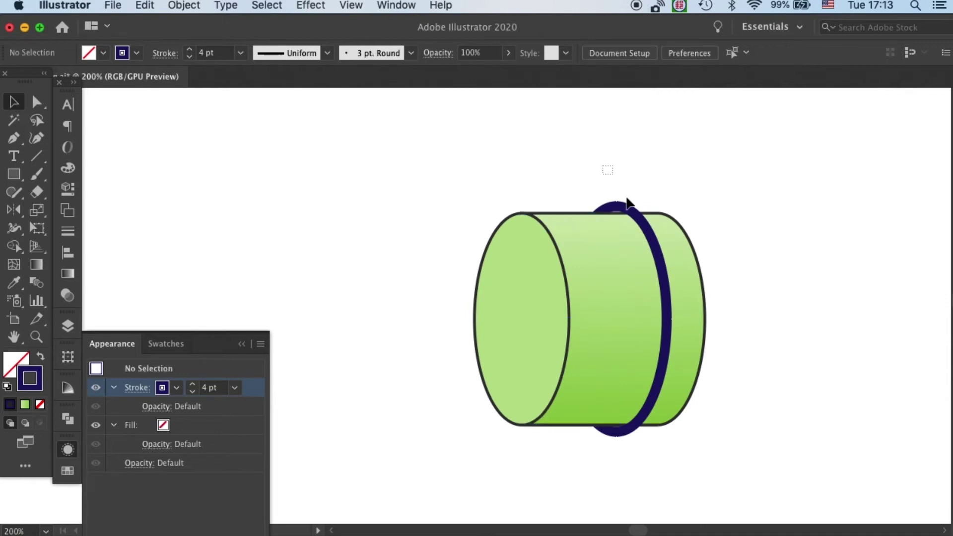
- Copy the remaining navy ring to its left and send the copy behind the front face
left_click_drag(627, 201, 639, 210)
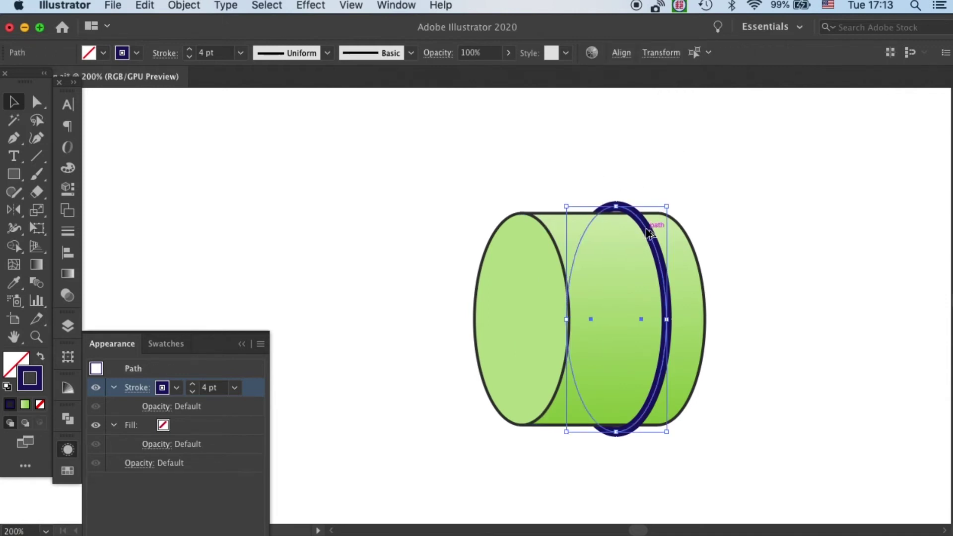
left_click_drag(648, 231, 604, 232)
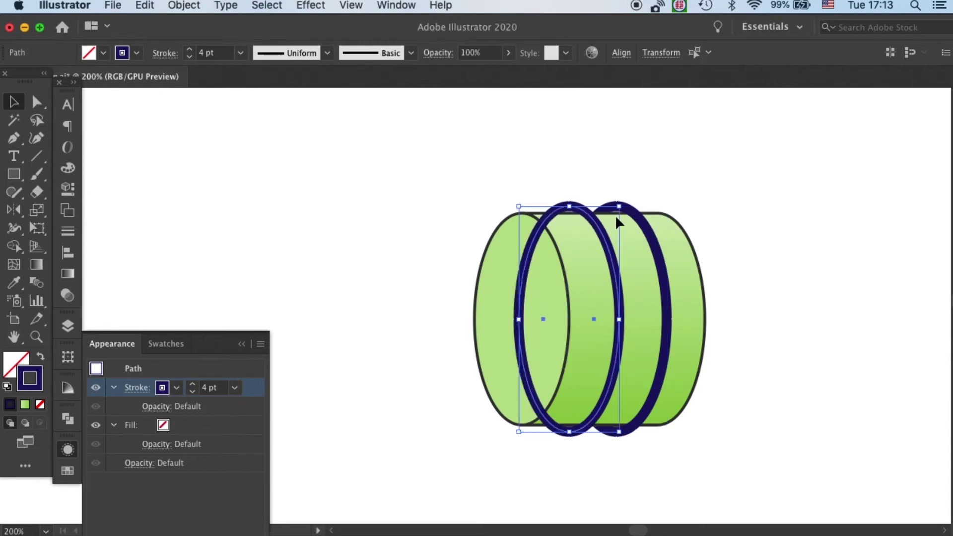
left_click(676, 157)
left_click(529, 257)
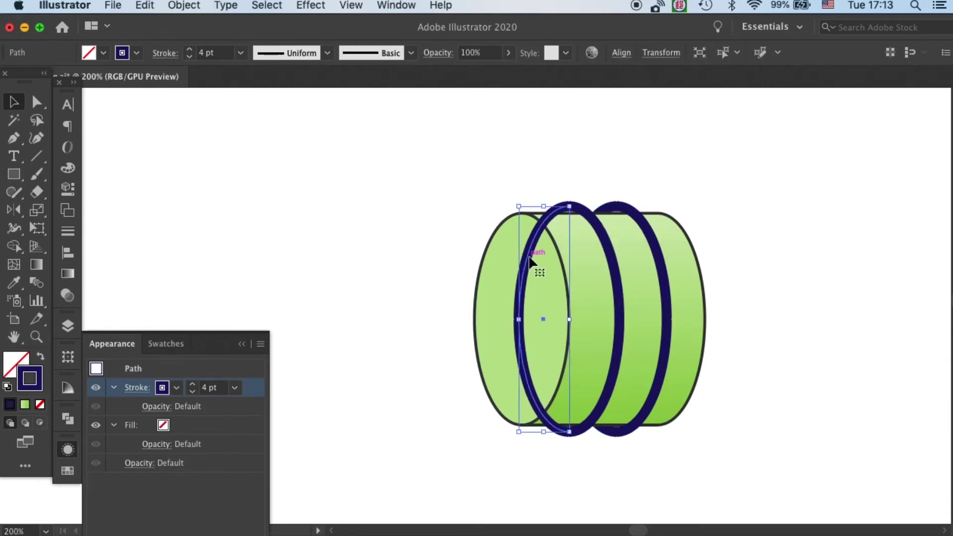
key("super+bracketleft")
left_click(695, 158)
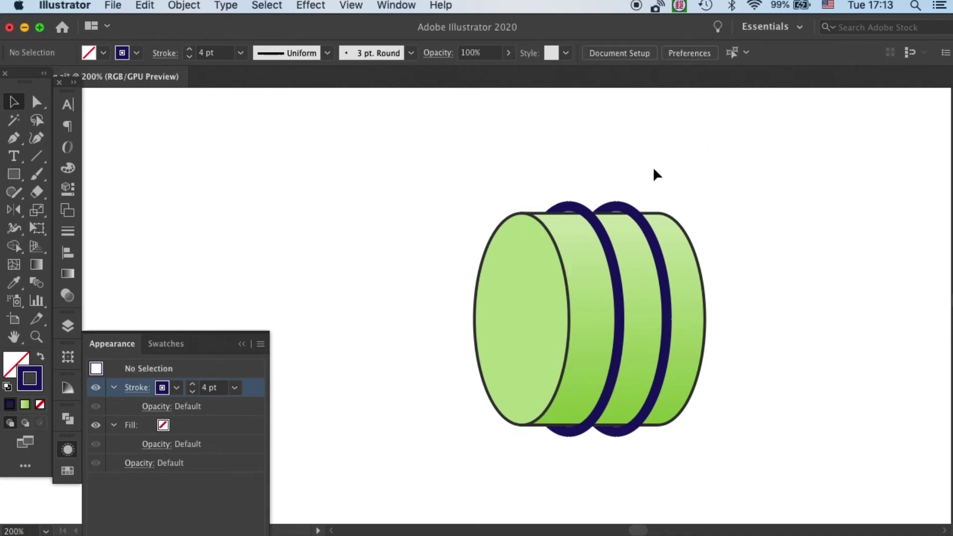
key("super+minus")
key("super+minus")
key("super+minus")
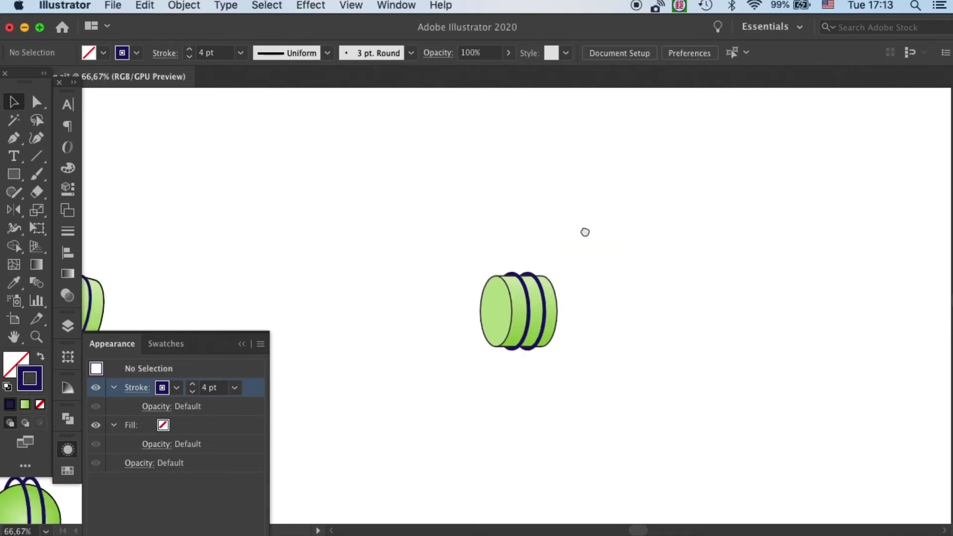
- Select the whole ringed cylinder group and rotate it -15° with the Rotate dialog
left_click_drag(585, 232, 698, 149)
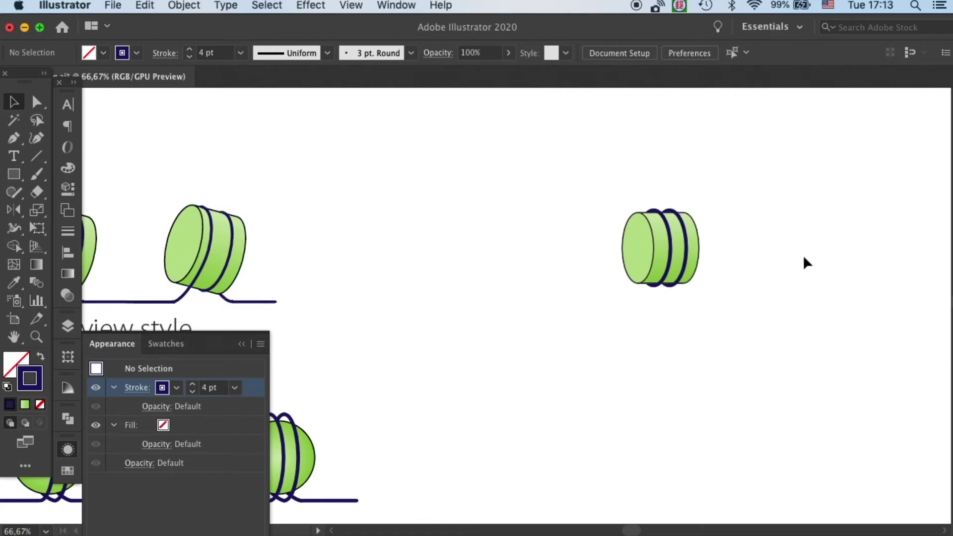
left_click_drag(701, 260, 698, 178)
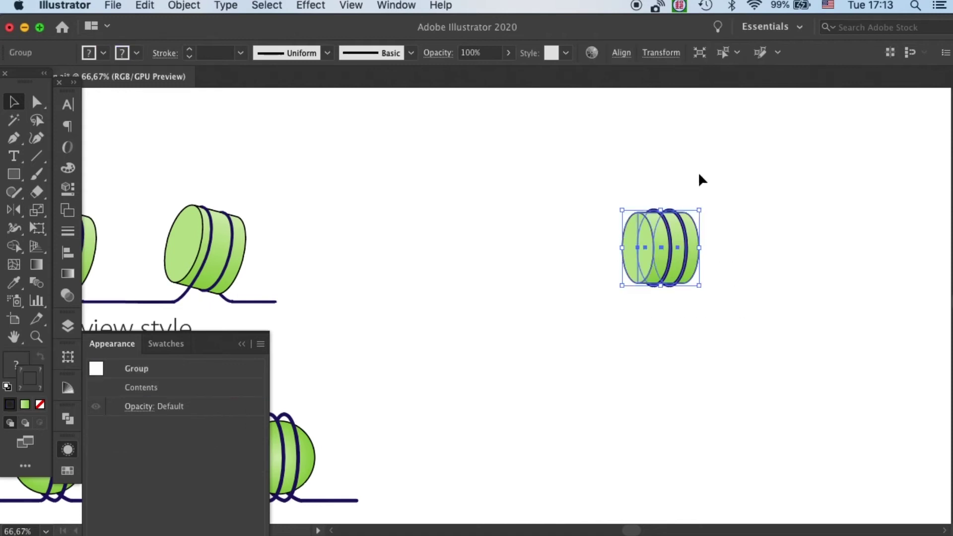
left_click(698, 177)
left_click_drag(685, 298, 743, 186)
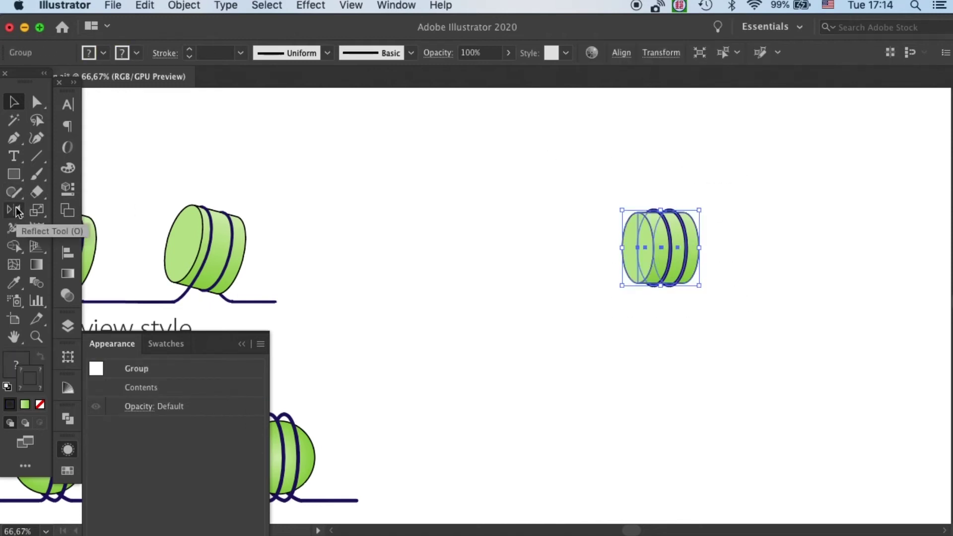
left_click_drag(16, 212, 59, 213)
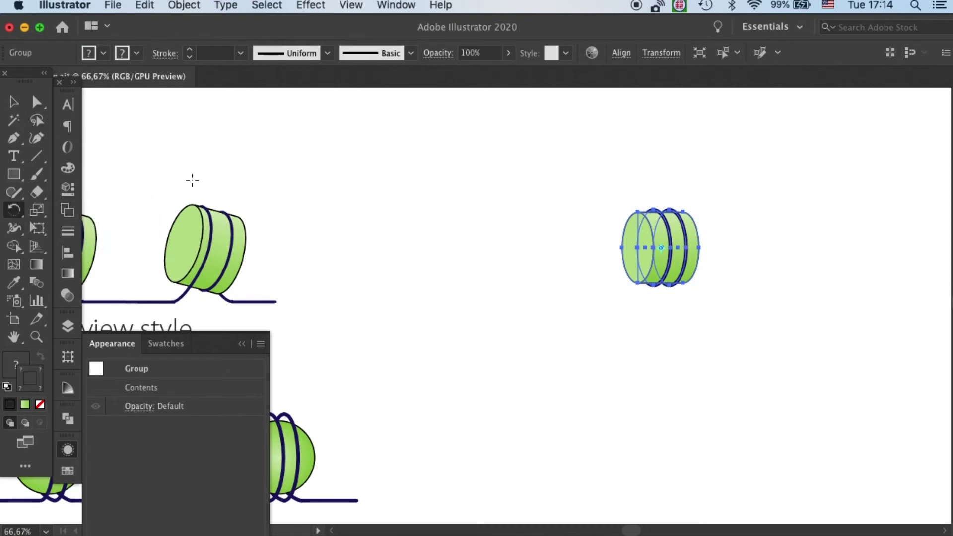
double_click(6, 214)
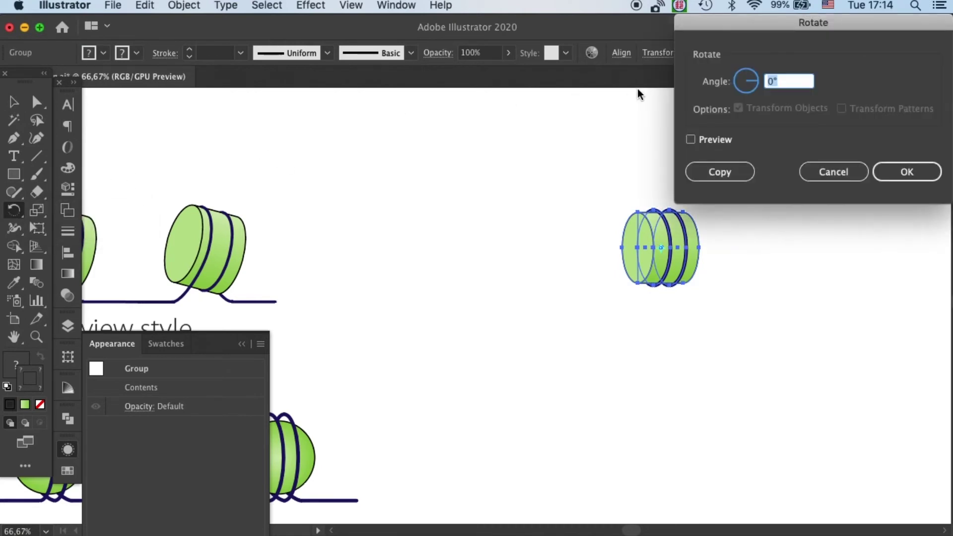
type("-15")
left_click(691, 140)
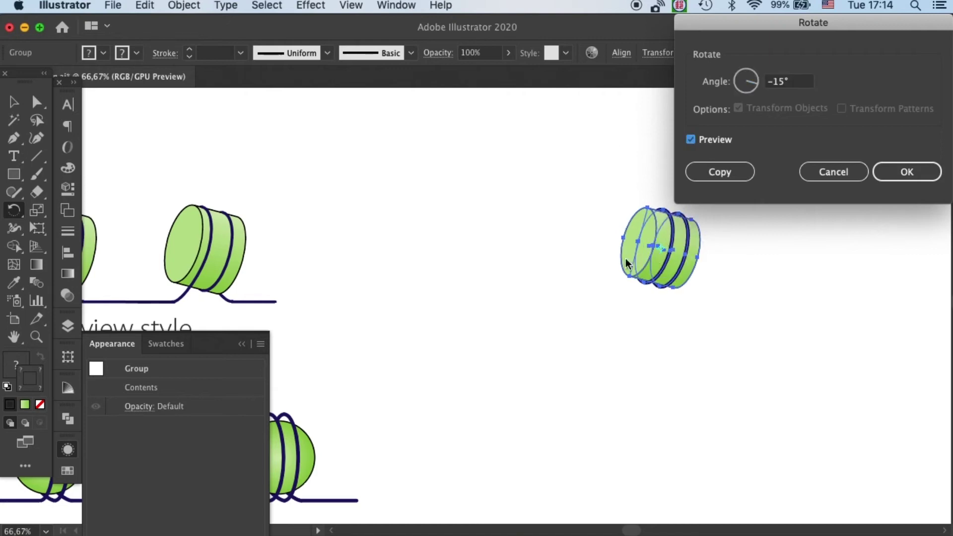
left_click(911, 172)
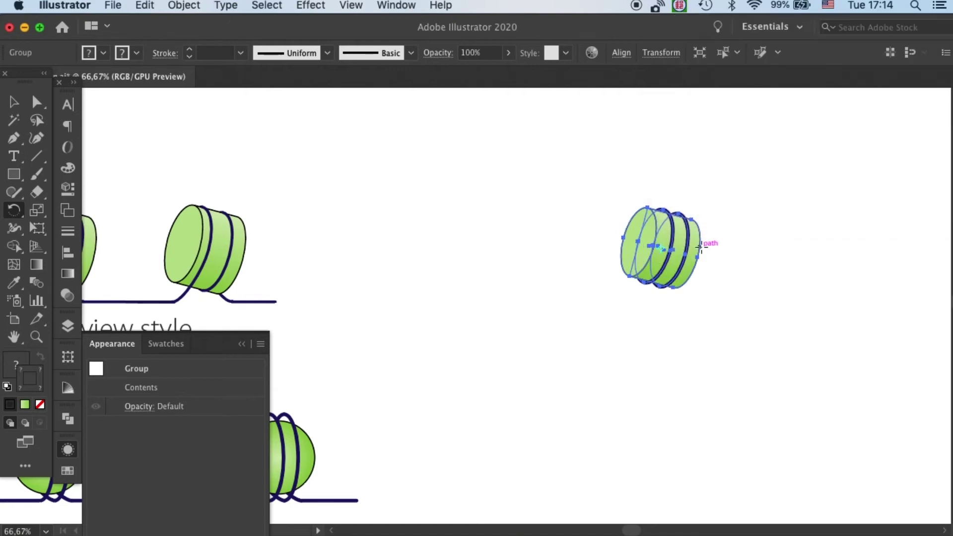
left_click(19, 103)
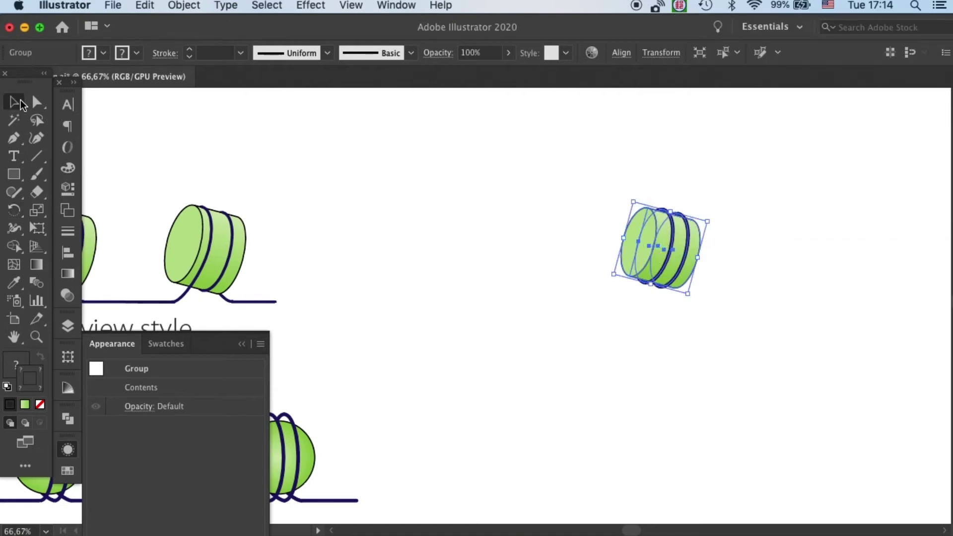
left_click(769, 185)
- Draw a straight horizontal navy DNA line running beneath the tilted cylinder
key("backslash")
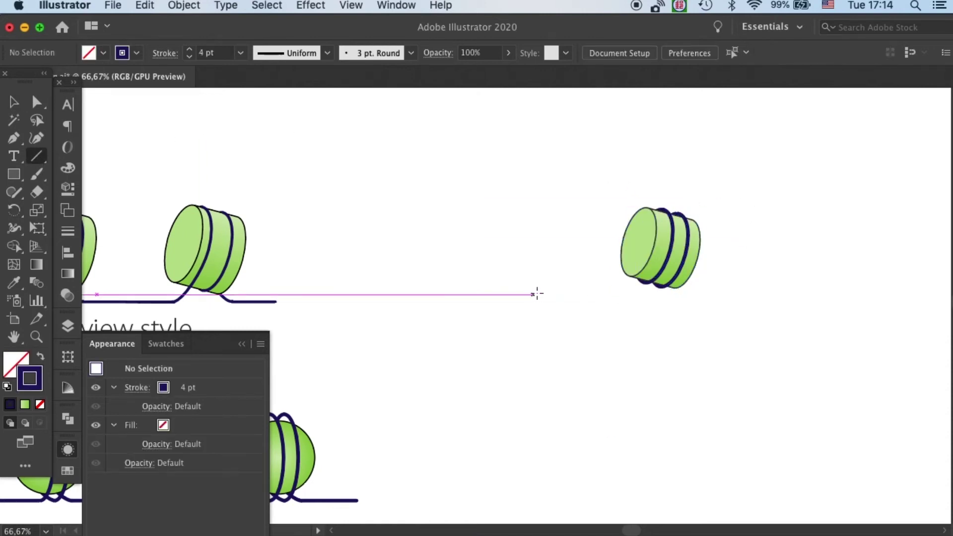
left_click_drag(547, 295, 763, 294)
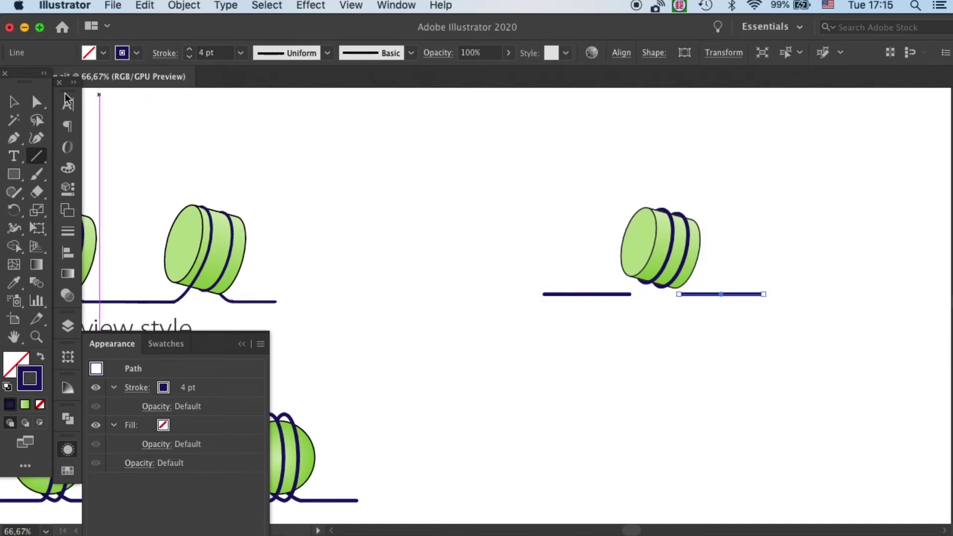
left_click(14, 102)
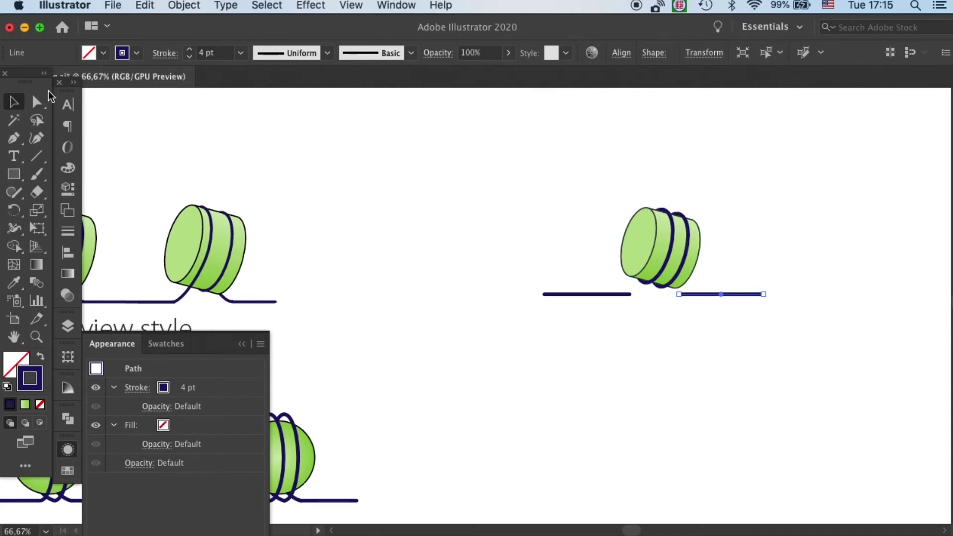
left_click(844, 214)
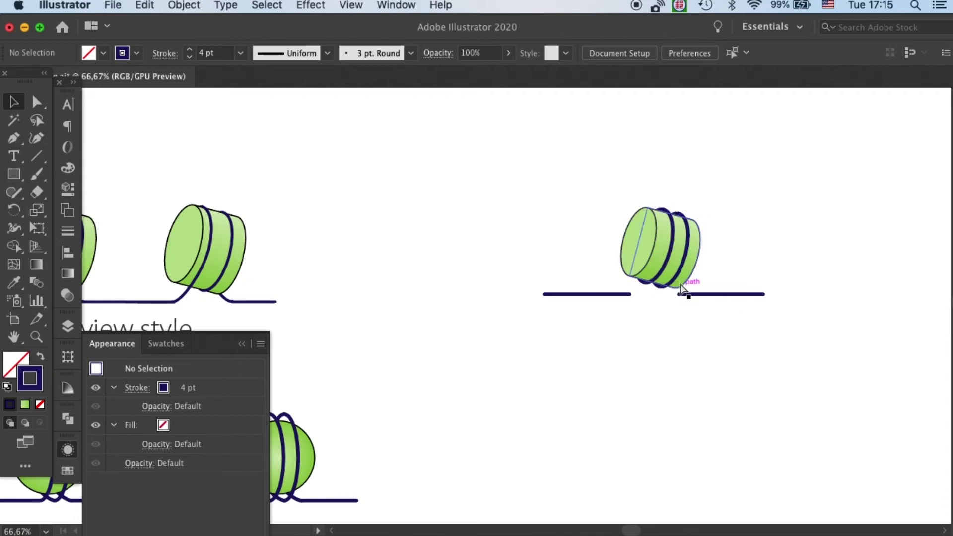
- Pull the first ring's bottom anchor down to the left DNA line's end
key("super+equal")
key("super+equal")
left_click_drag(719, 217, 506, 258)
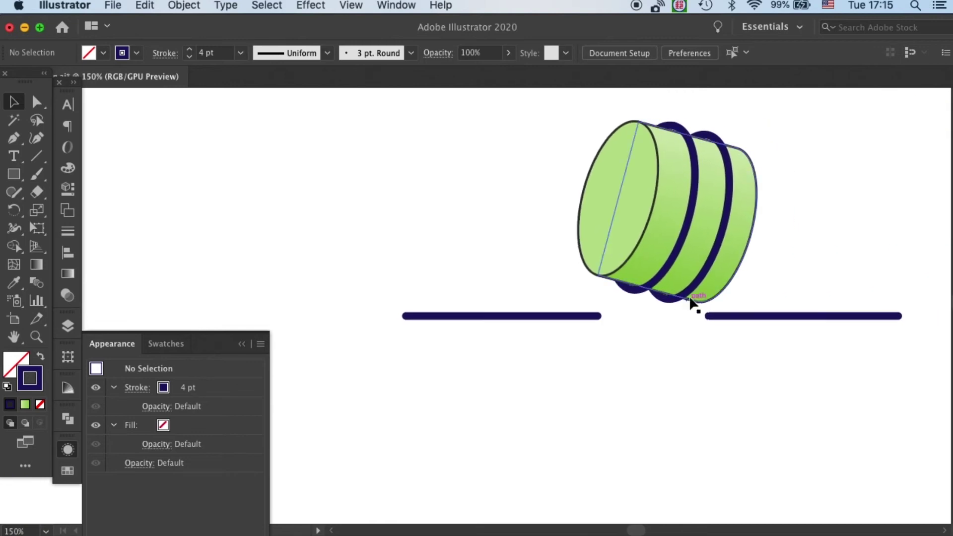
left_click(671, 297)
key("a")
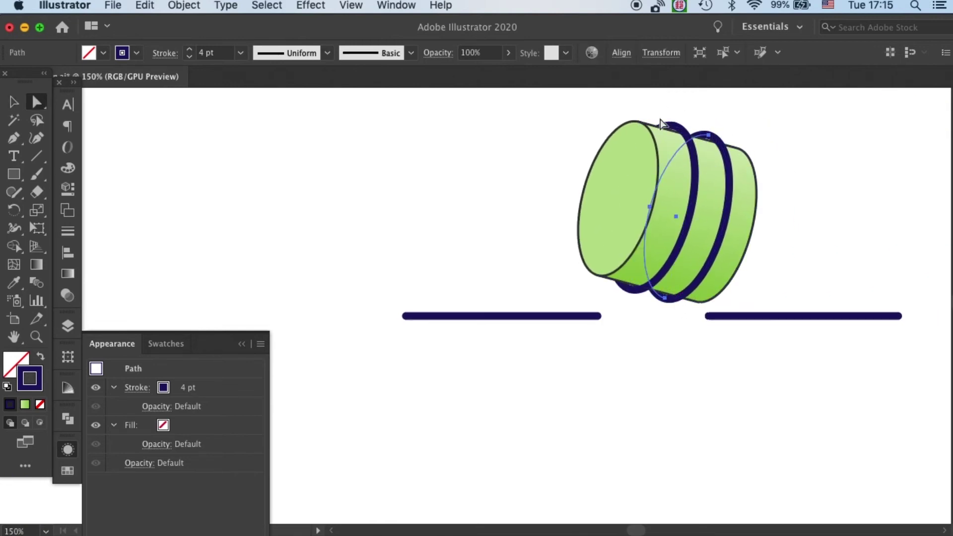
left_click(644, 294)
left_click(635, 295)
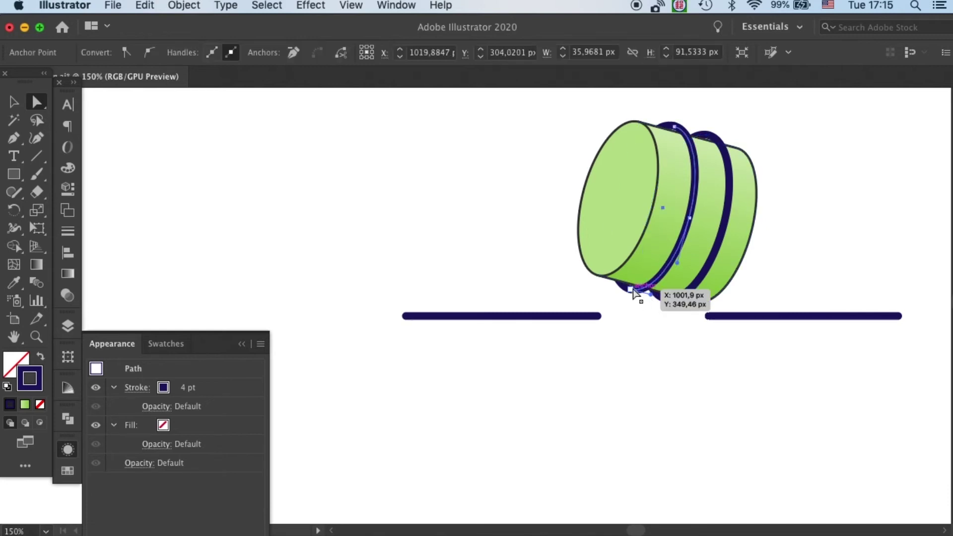
left_click(632, 291)
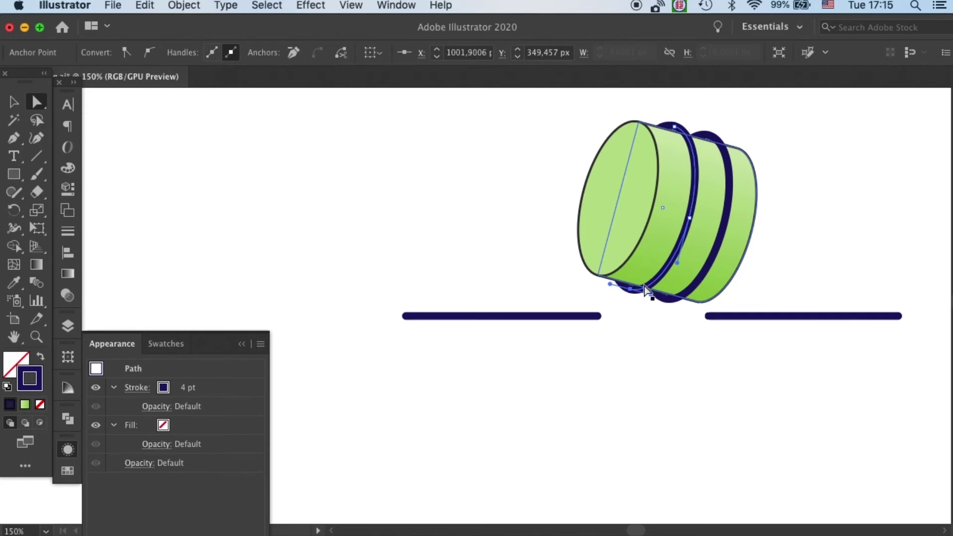
left_click(632, 293)
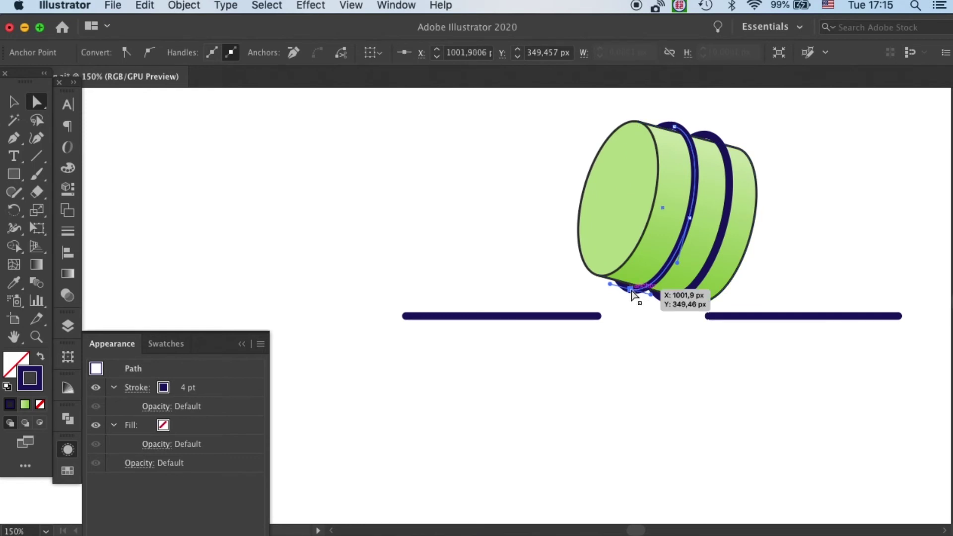
left_click_drag(632, 292, 598, 315)
left_click(650, 339)
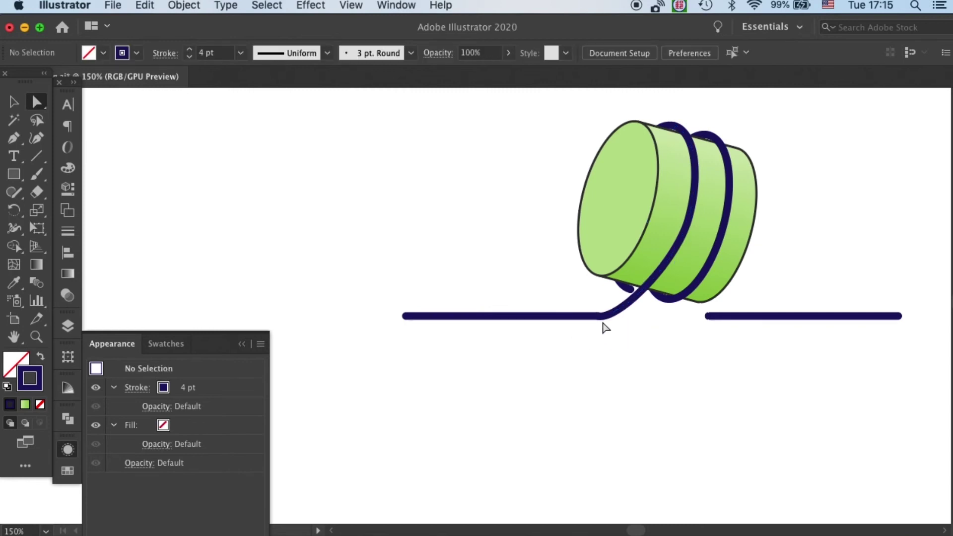
- Pull the second ring's bottom anchor onto the right DNA line and adjust the left ring's bottom point
left_click(663, 303)
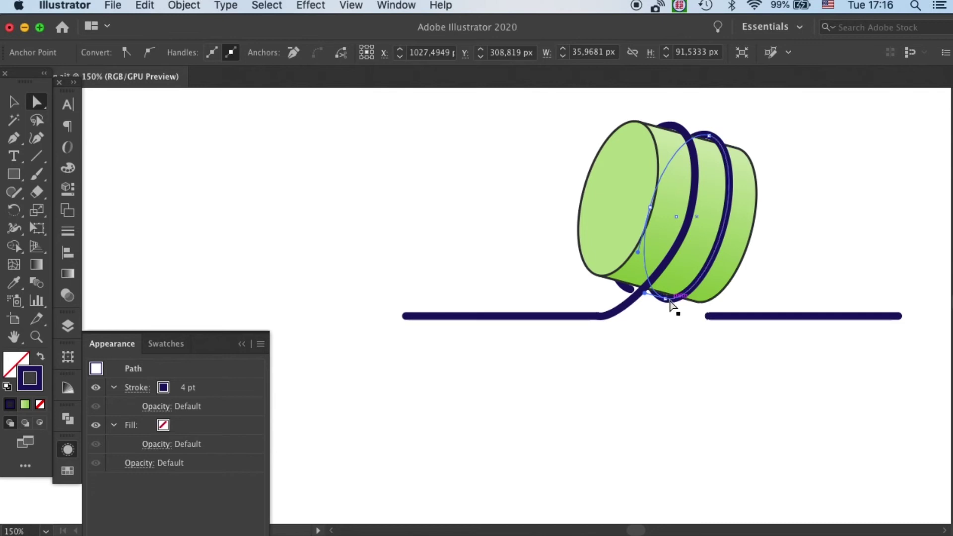
left_click(665, 299)
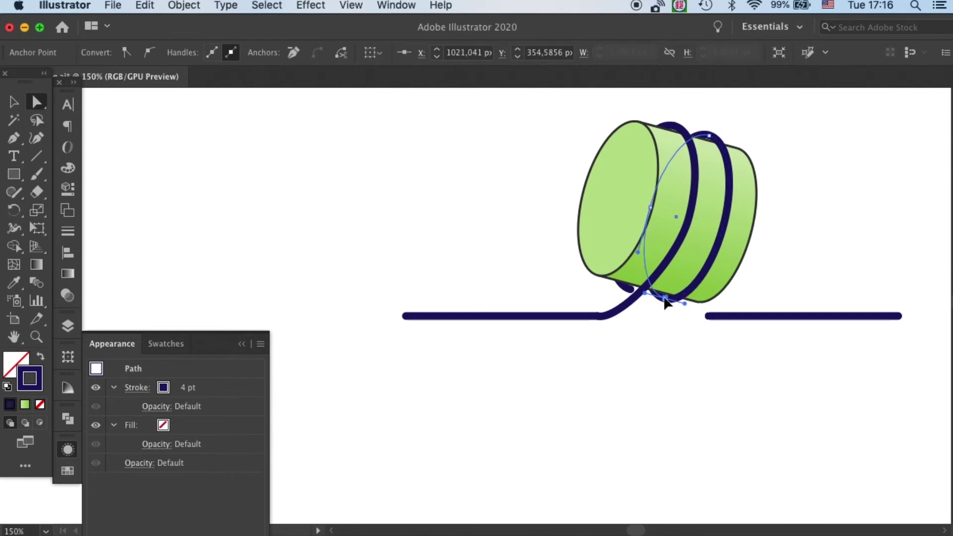
left_click_drag(665, 299, 708, 315)
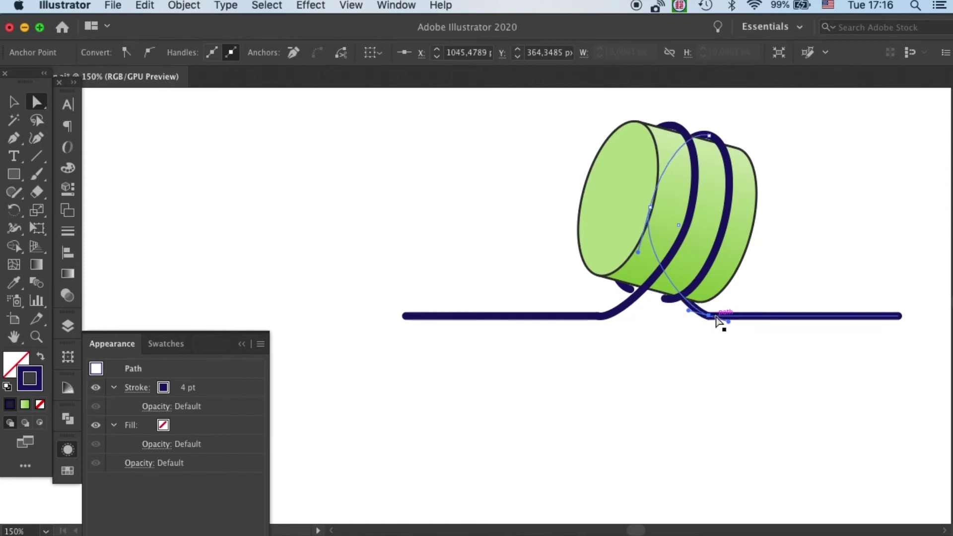
left_click(782, 137)
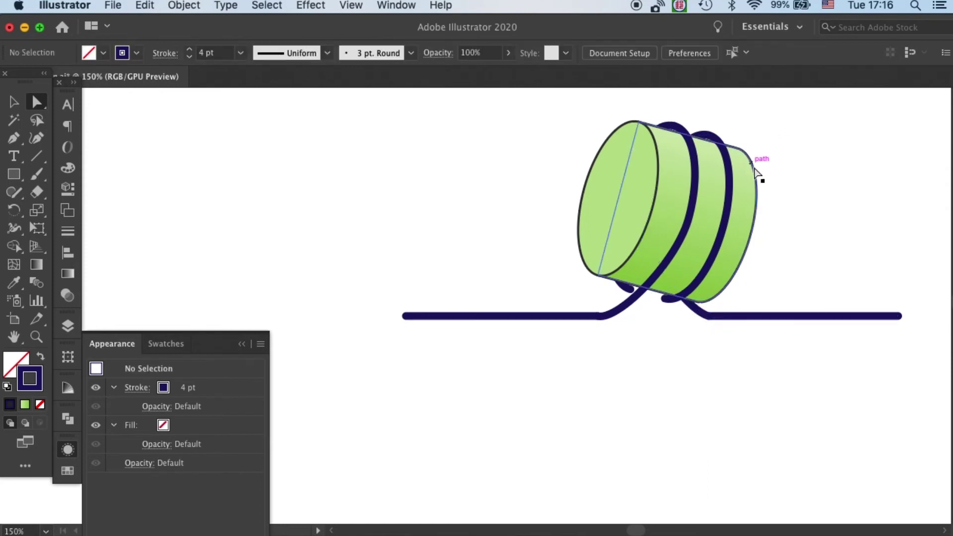
left_click_drag(631, 291, 666, 300)
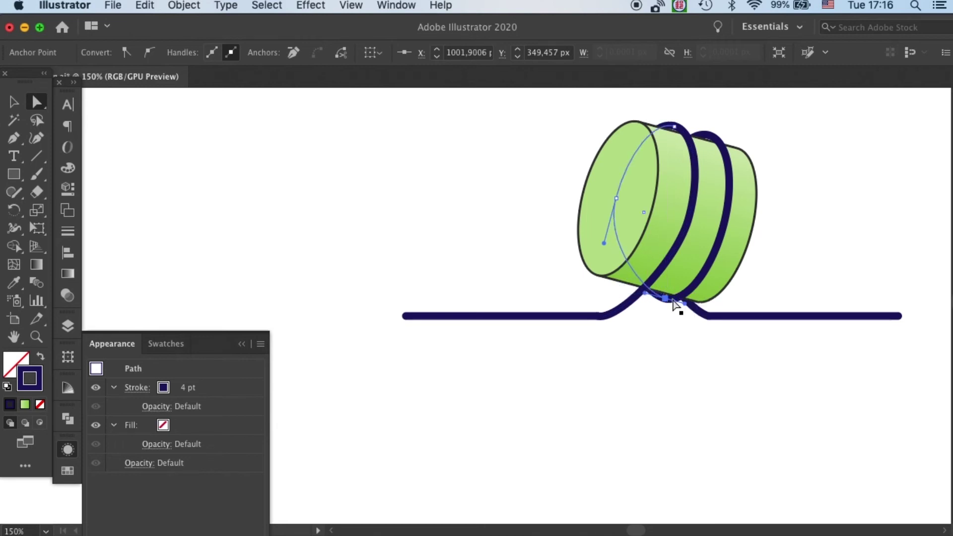
left_click(805, 168)
- Flatten the left and right bend handles so the curves run along the horizontal line
key("super+equal")
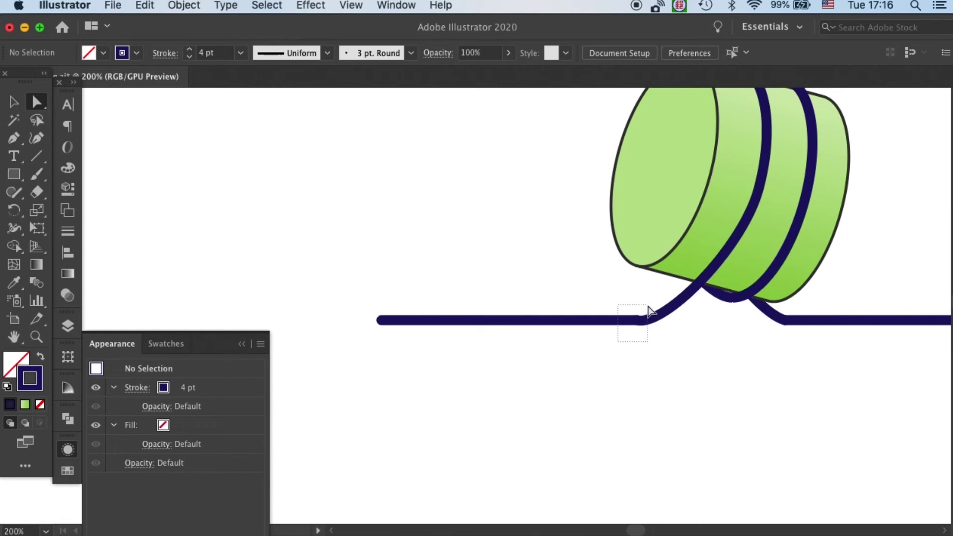
left_click_drag(648, 306, 648, 307)
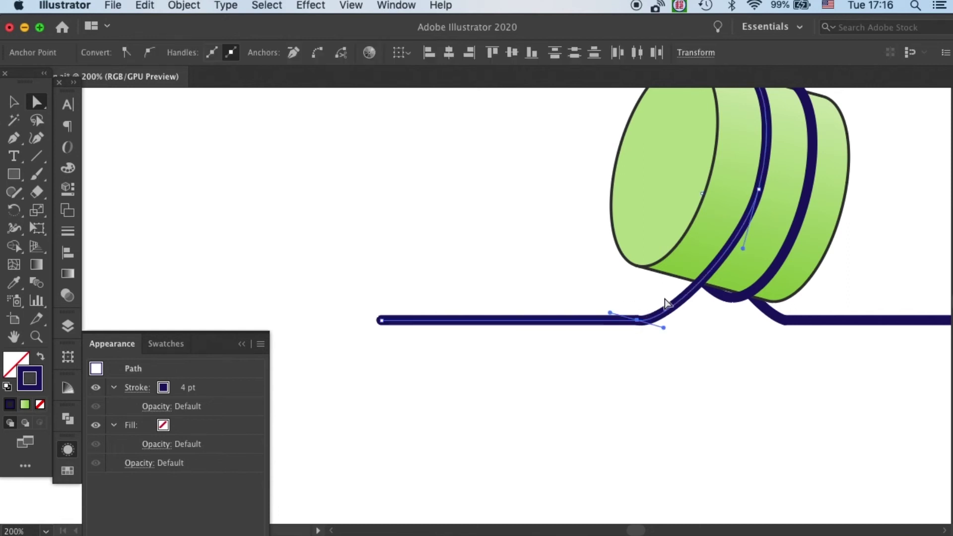
left_click_drag(663, 327, 667, 321)
left_click(677, 336)
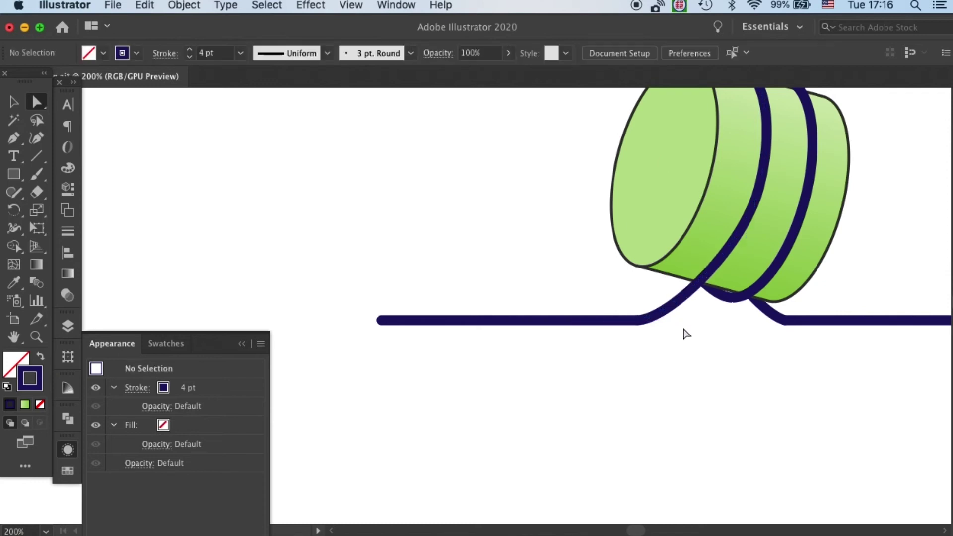
left_click(783, 323)
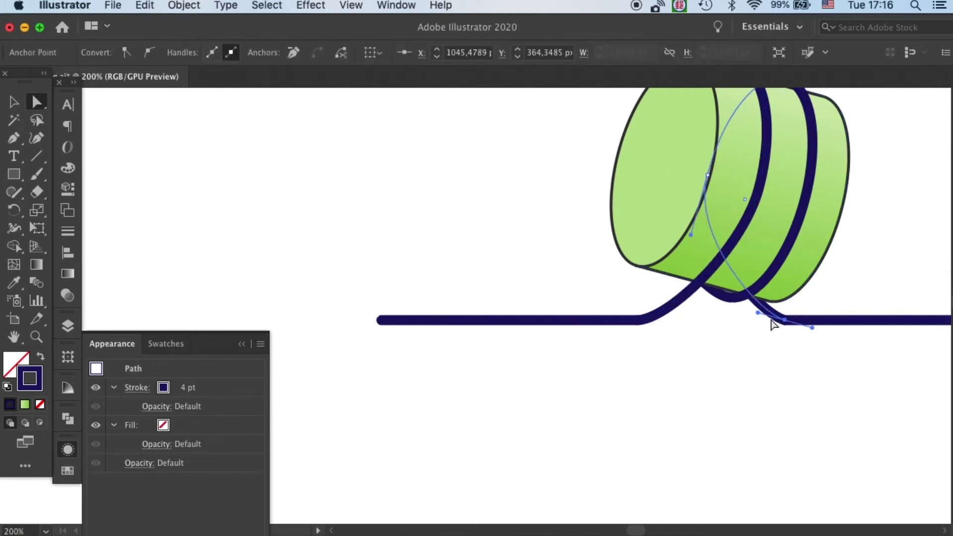
left_click_drag(759, 313, 754, 320)
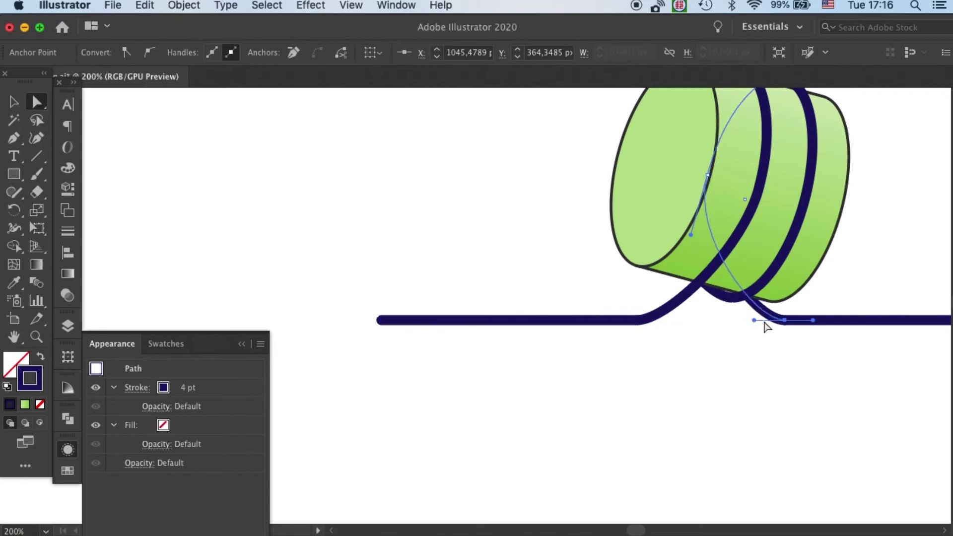
left_click(774, 364)
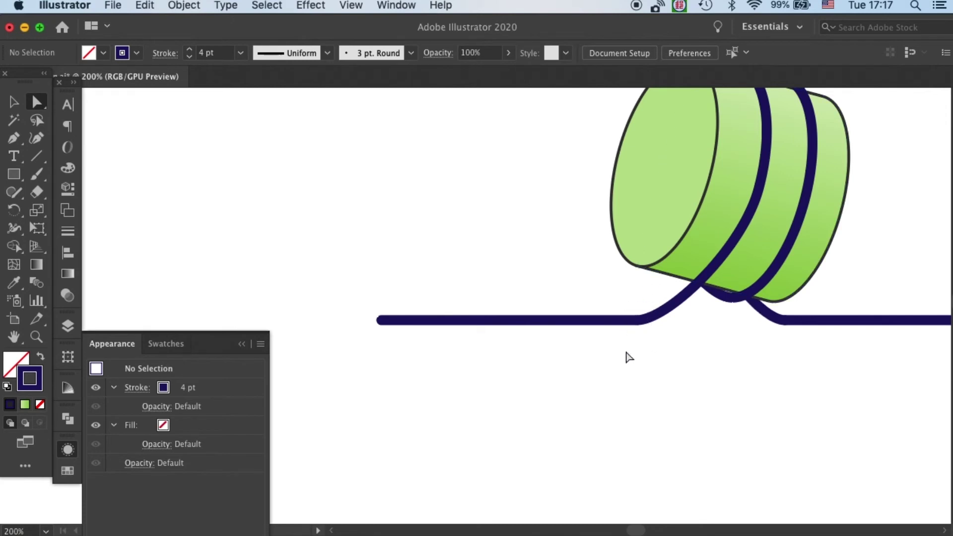
- Connect the open end points of the left and right curved DNA paths
left_click(650, 301)
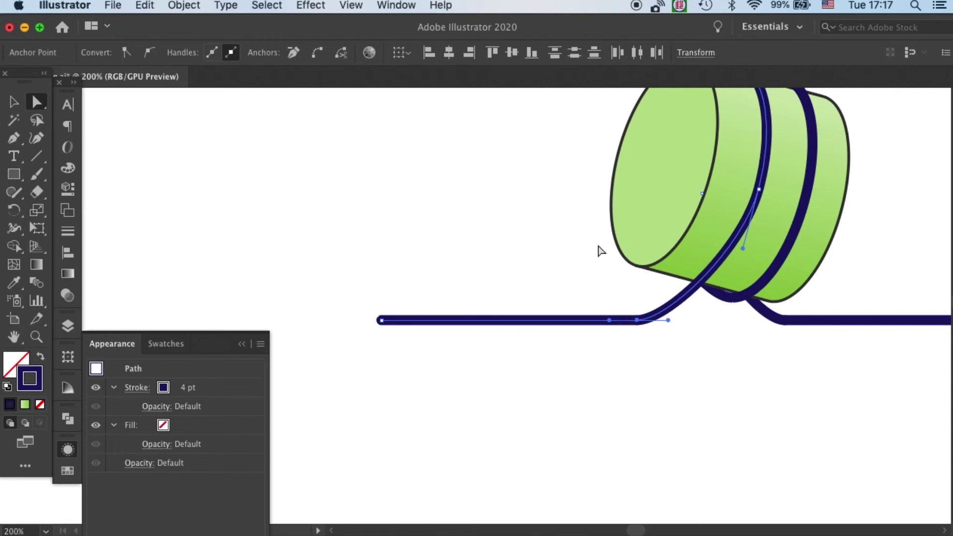
left_click(316, 52)
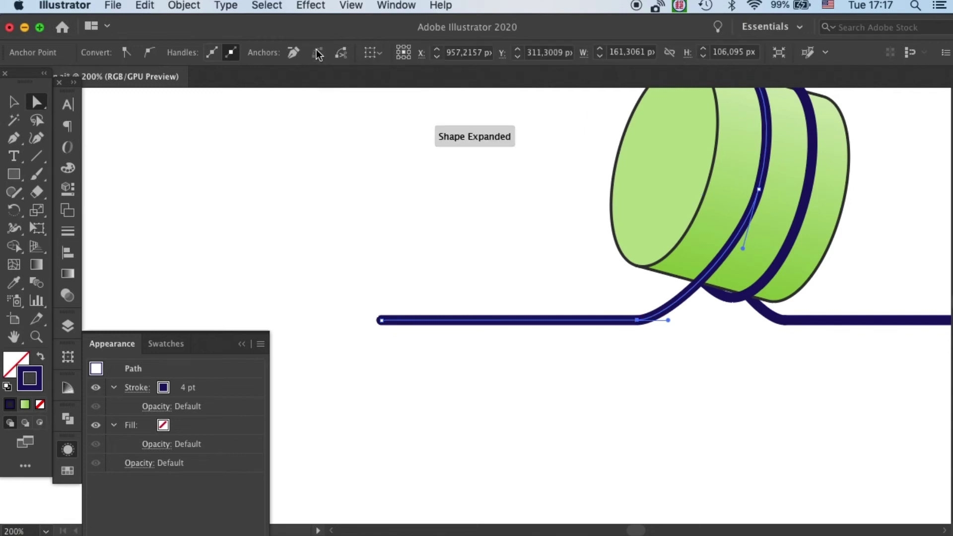
left_click(792, 359)
left_click(785, 319)
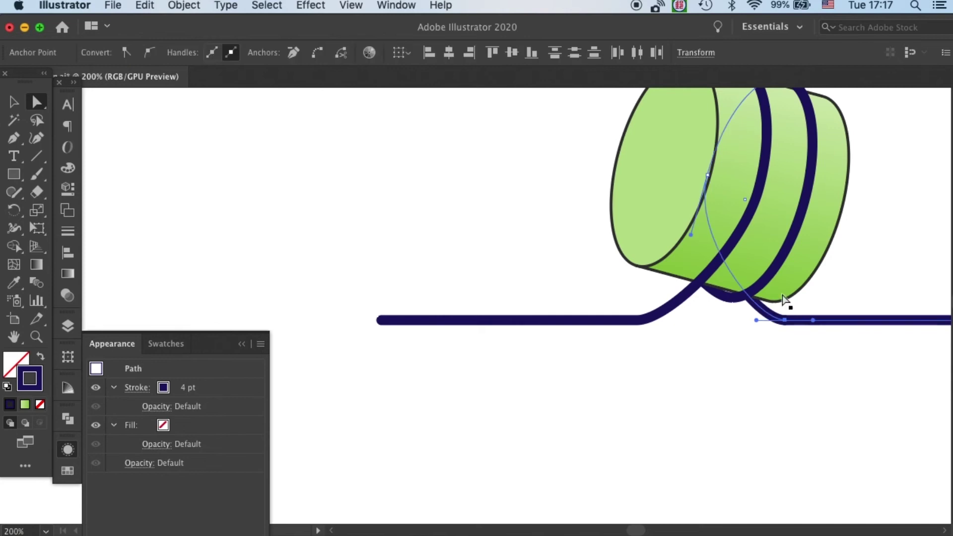
left_click(315, 55)
left_click(722, 278)
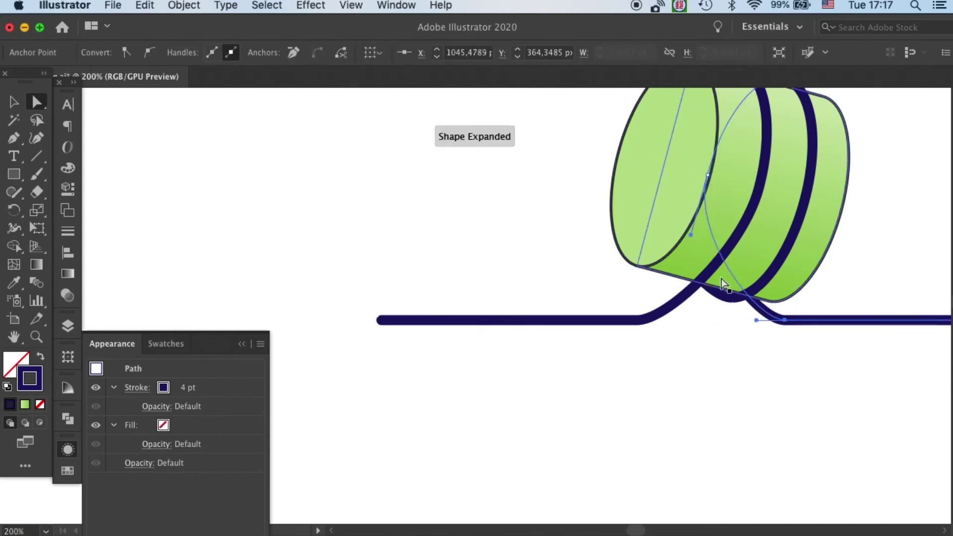
left_click(753, 408)
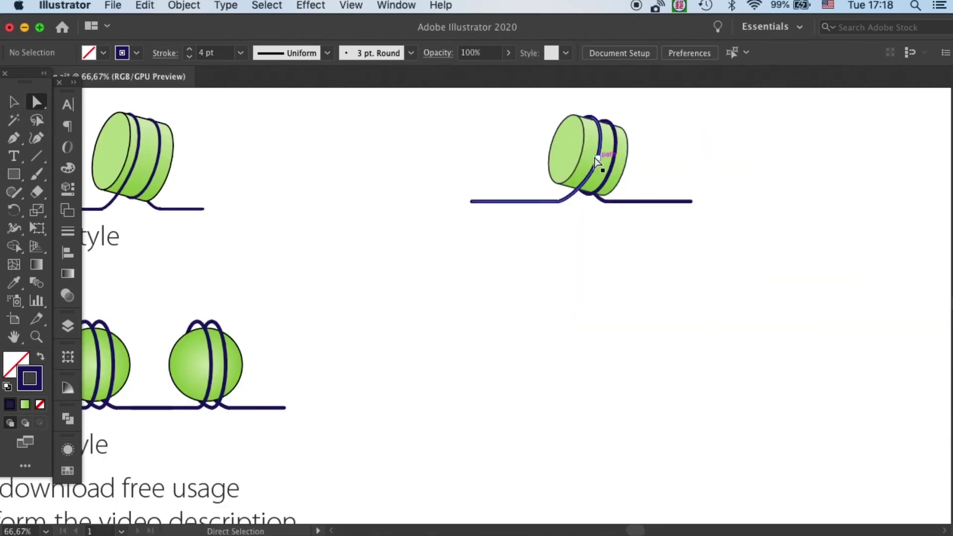
- Shorten the DNA line's left end and Alt-drag spool copies into an aligned row of three
left_click_drag(457, 218, 568, 201)
left_click(587, 227)
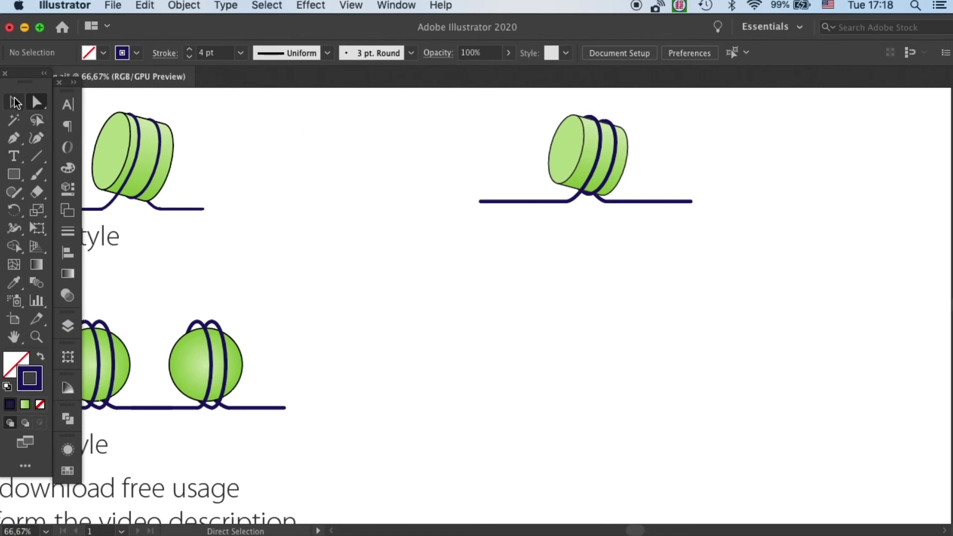
key("v")
left_click(629, 145)
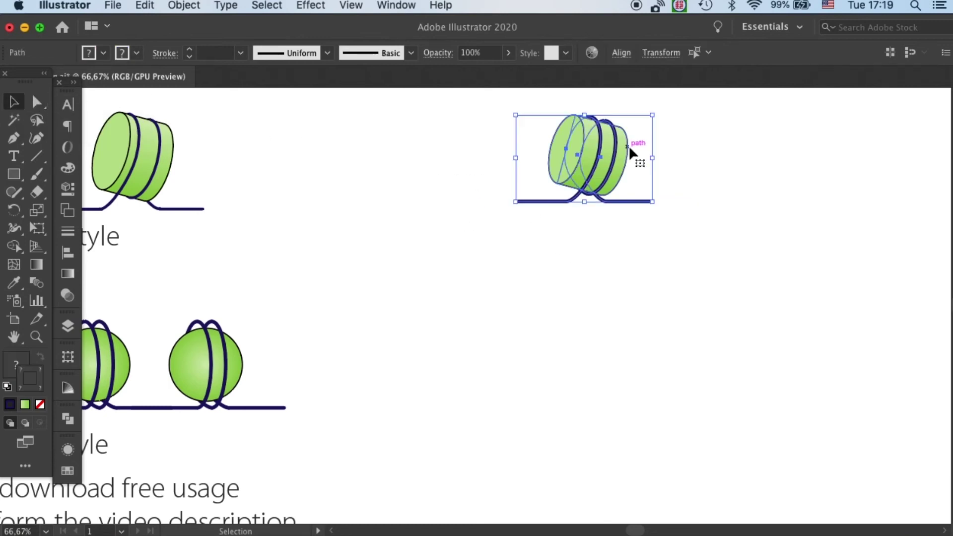
left_click_drag(603, 161, 471, 164)
left_click(603, 262)
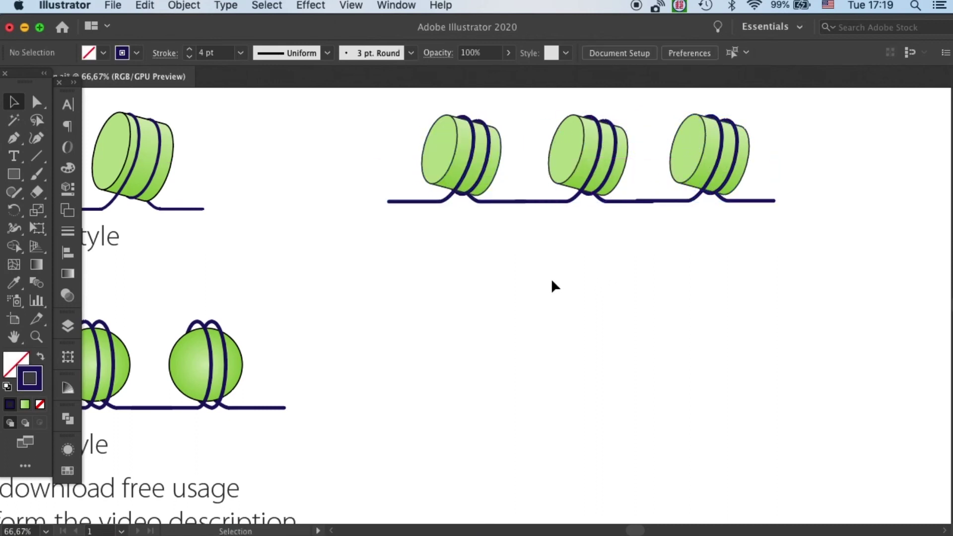
left_click_drag(707, 158, 710, 162)
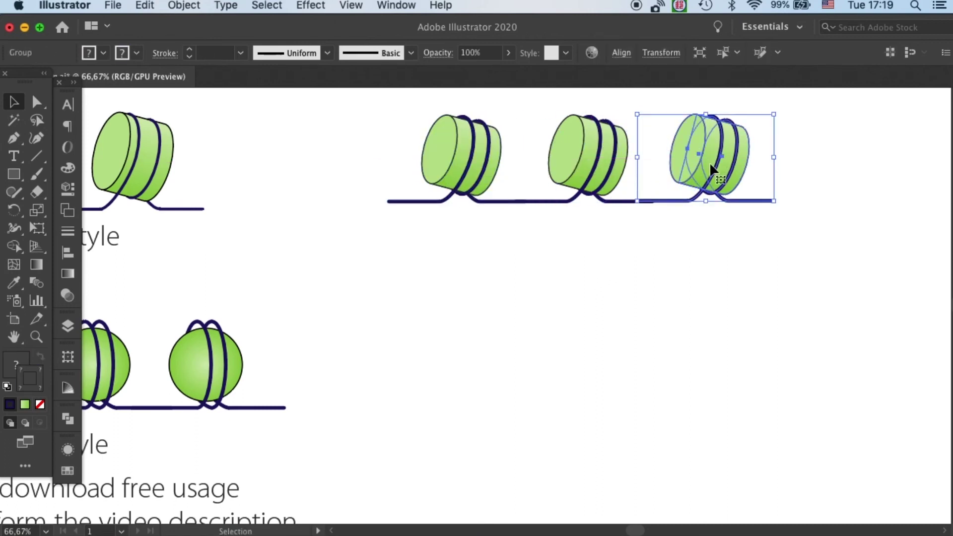
left_click(658, 234)
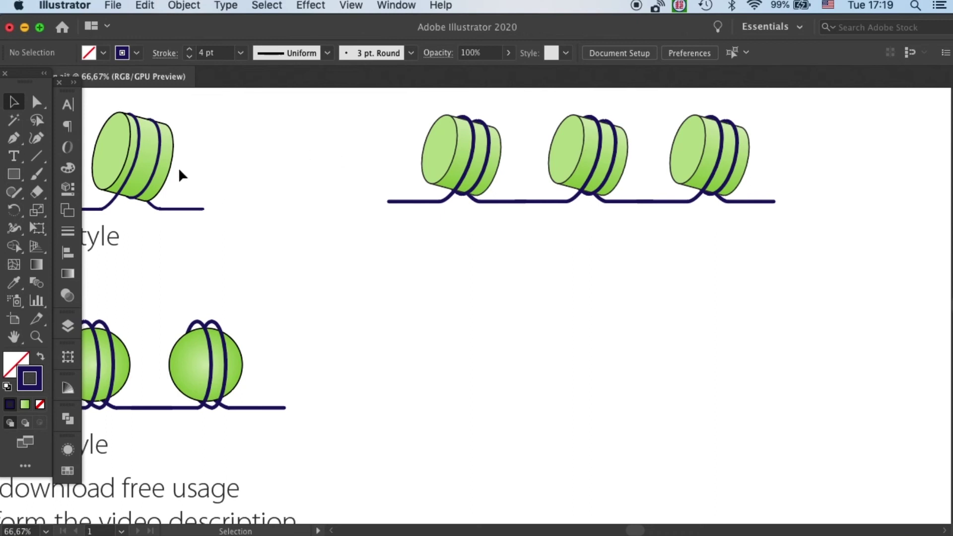
left_click_drag(14, 173, 82, 209)
- Scroll around the artboard to find open space near the cylinder row and sphere examples
scroll(216, 227, "down", 5)
scroll(216, 226, "left", 3)
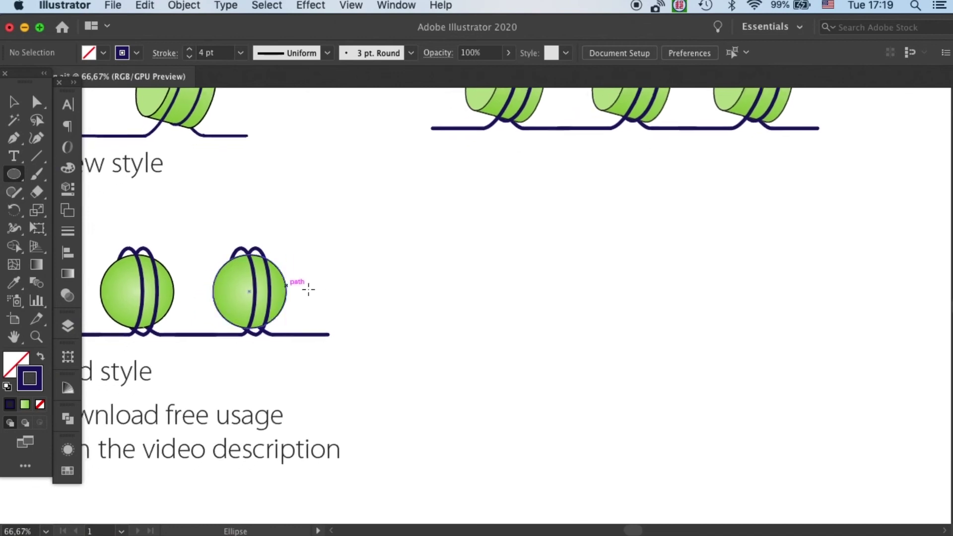
scroll(309, 283, "down", 2)
scroll(309, 283, "left", 3)
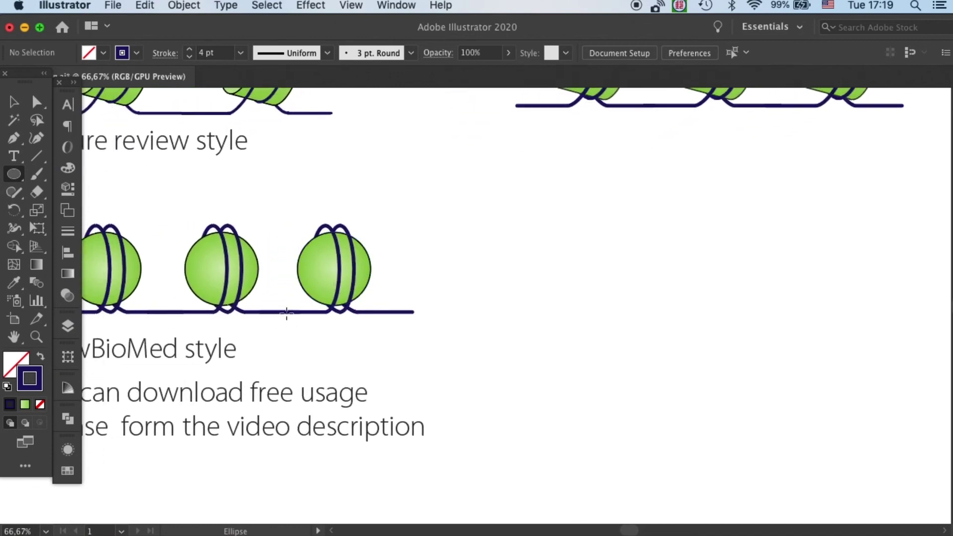
scroll(208, 249, "up", 2)
scroll(207, 249, "left", 4)
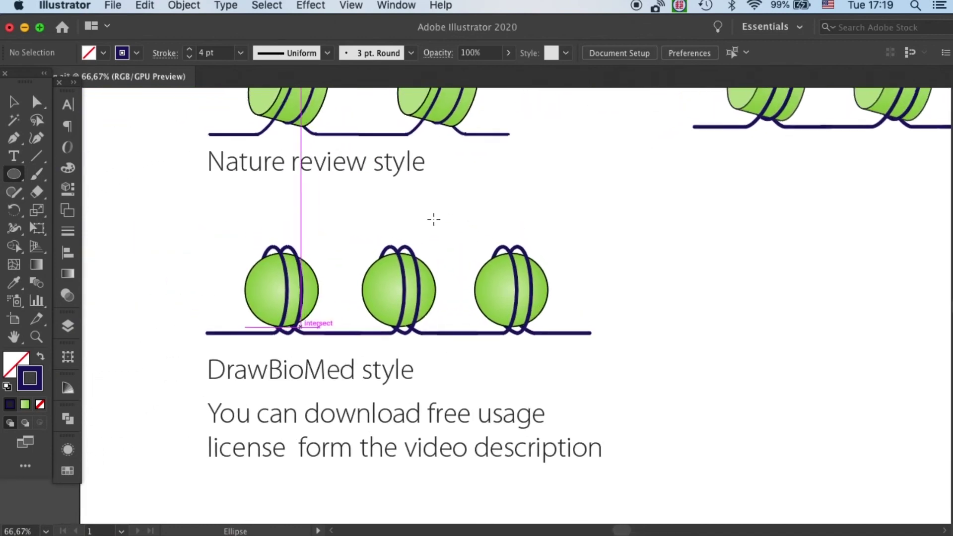
scroll(517, 252, "up", 2)
scroll(517, 251, "left", 3)
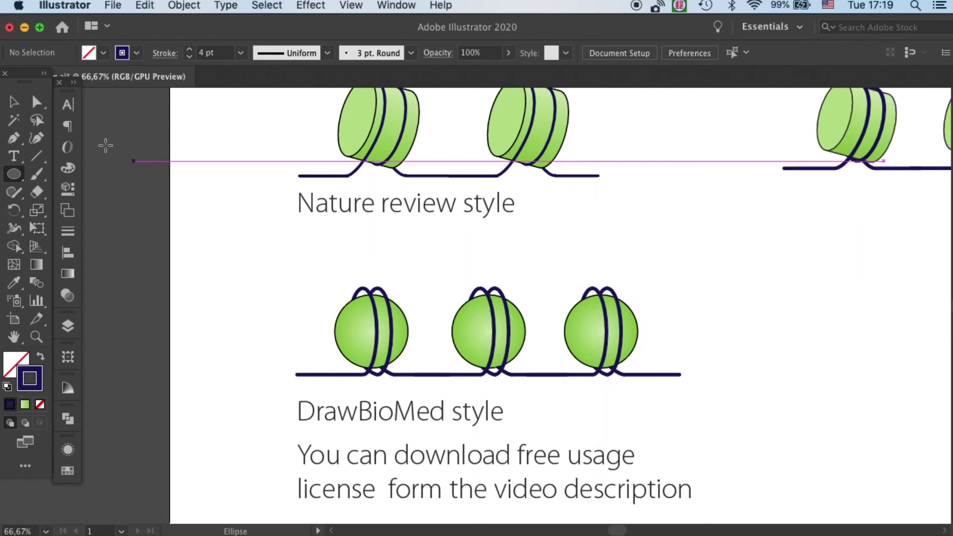
scroll(506, 258, "right", 10)
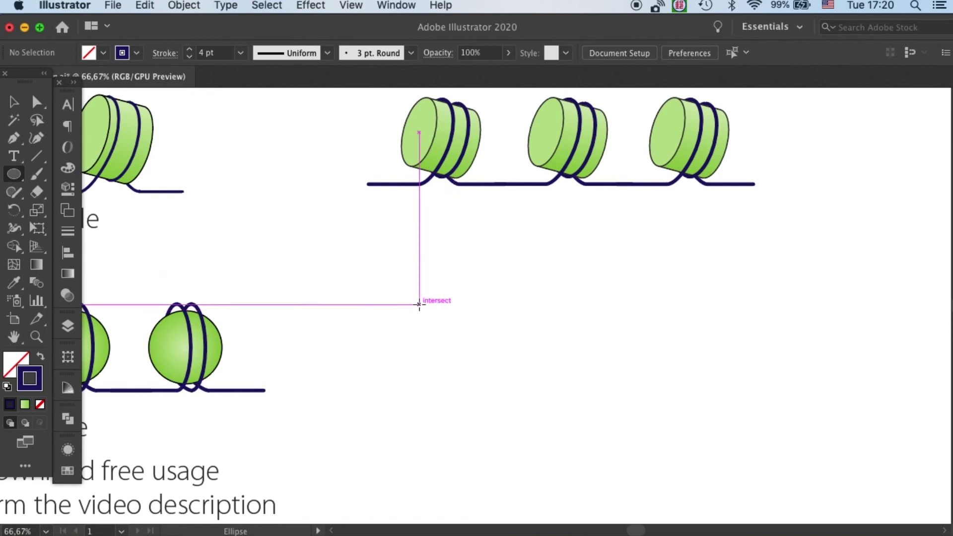
- Draw a new circle below the cylinder row and nudge it up and left
left_click_drag(413, 314, 481, 382)
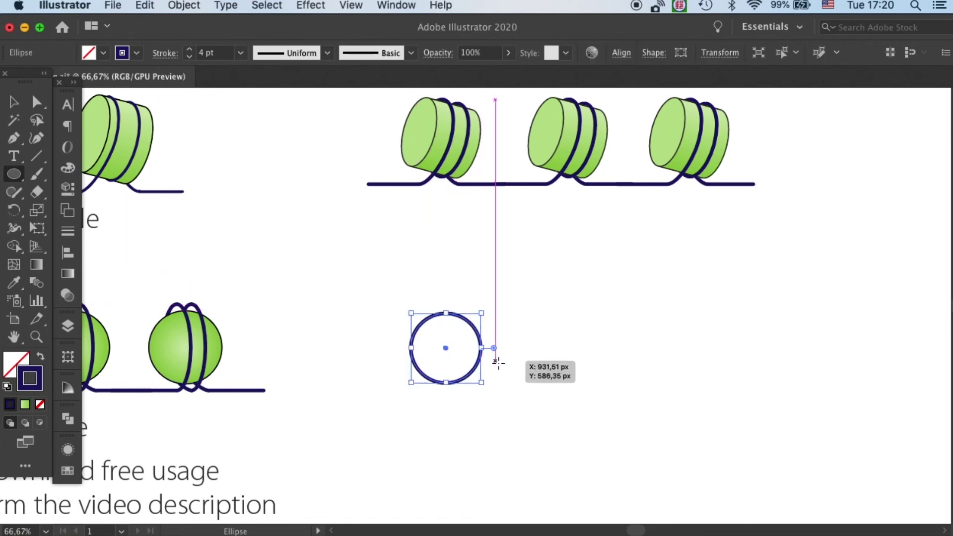
left_click(18, 104)
left_click(487, 299)
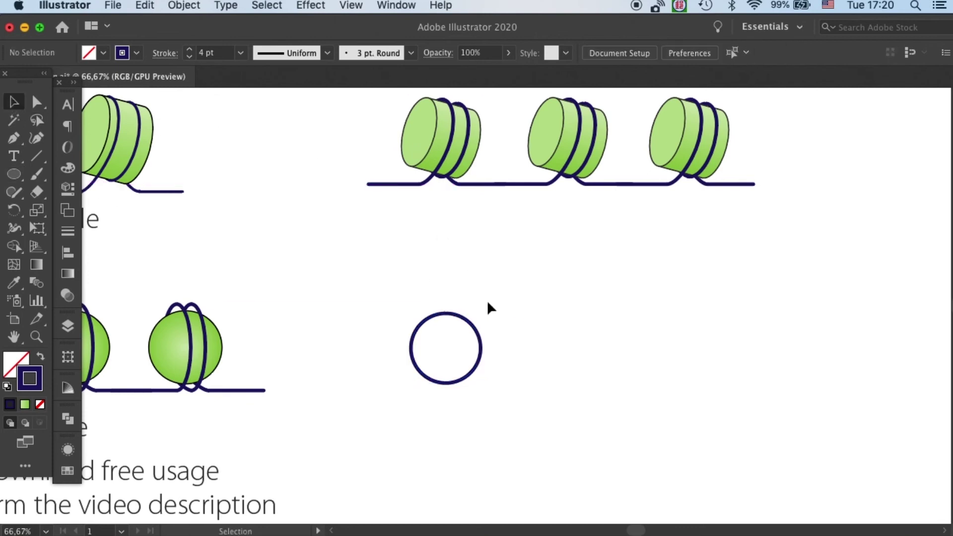
left_click_drag(430, 317, 417, 320)
left_click(527, 328)
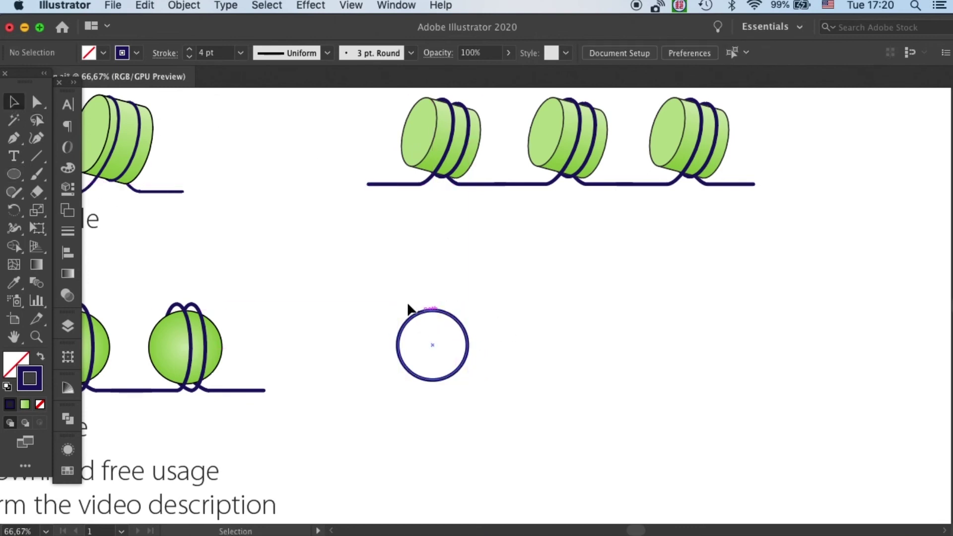
- Apply the green sphere's gradient fill to the circle, rotate it slightly, and shift it about 15 px right
left_click(423, 311)
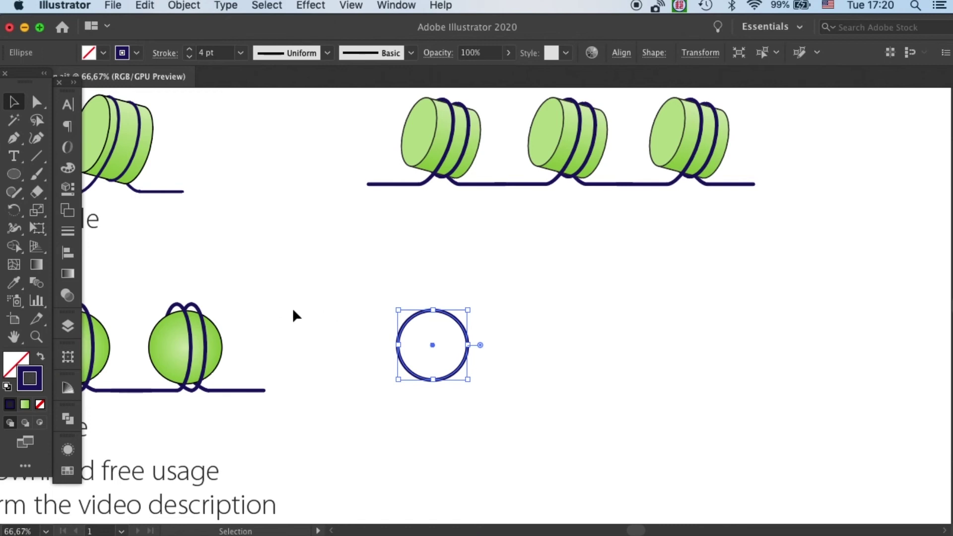
key("i")
left_click(185, 315)
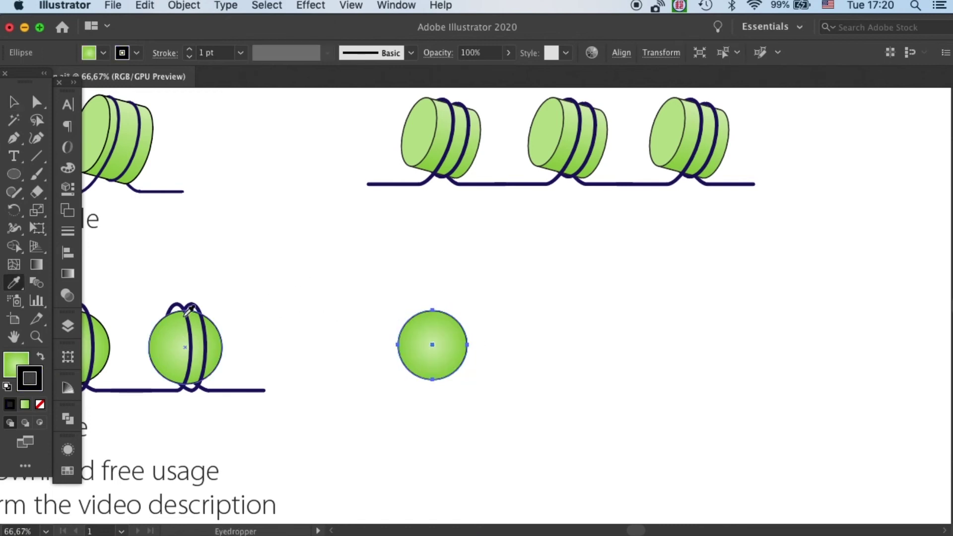
key("v")
left_click_drag(471, 304, 463, 314)
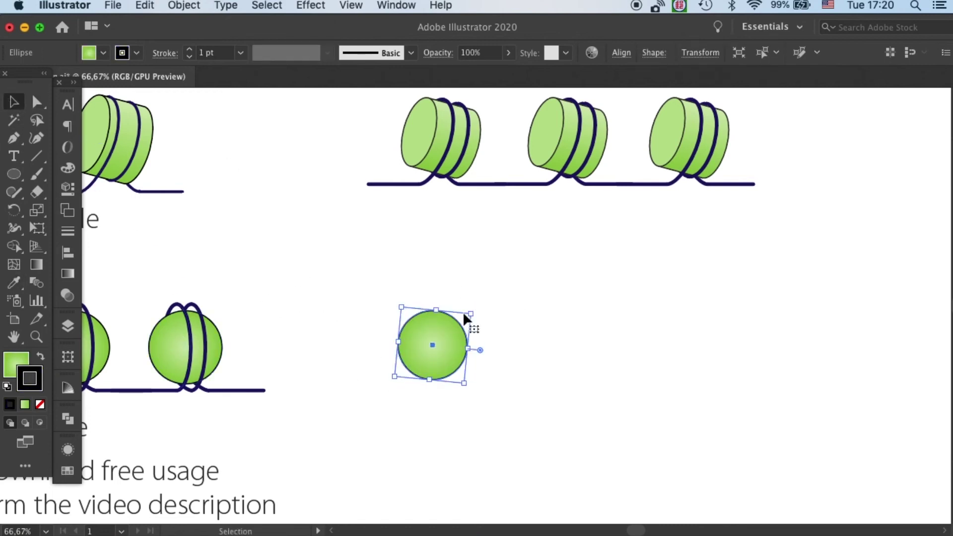
left_click(532, 298)
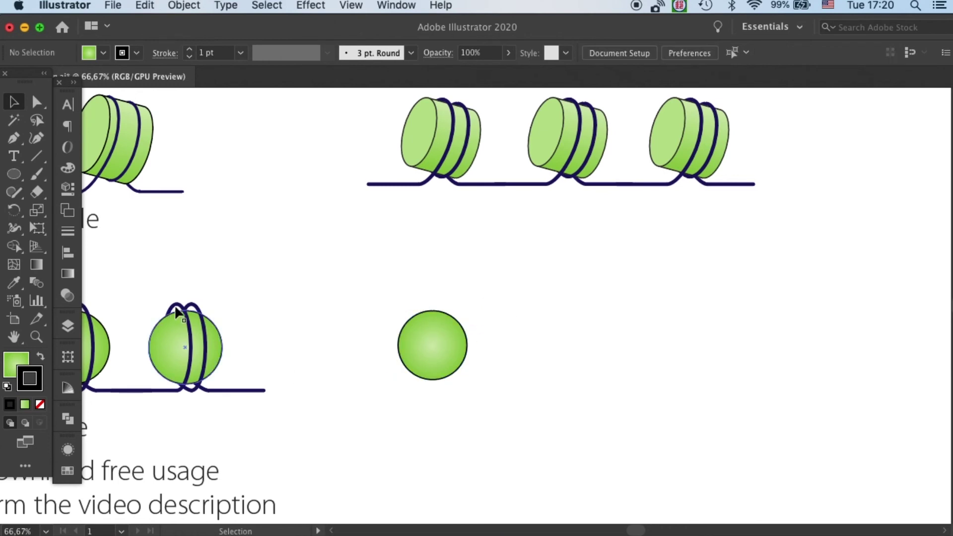
left_click_drag(436, 342, 444, 342)
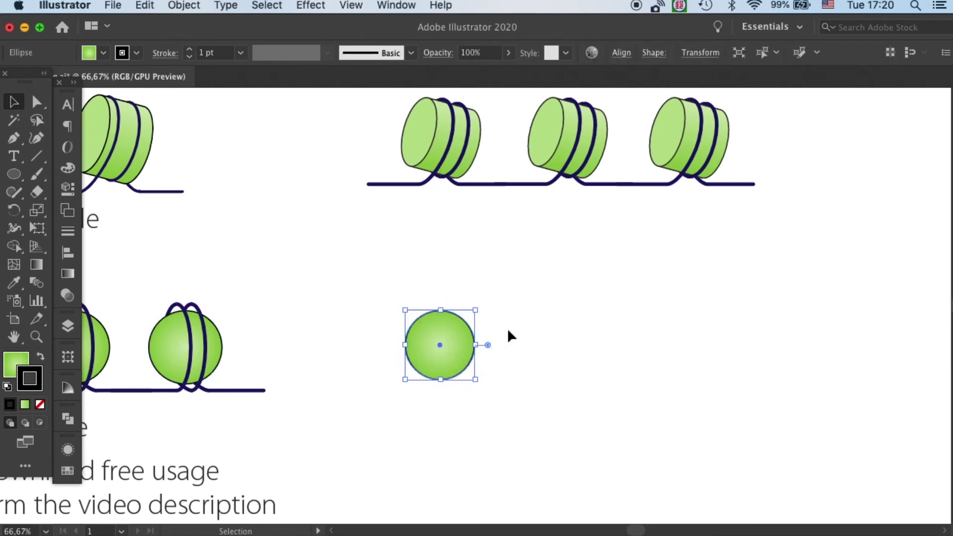
left_click(307, 253)
- Draw a tall, narrow vertical ellipse across the sphere, discarding the earlier trial ellipses
left_click(14, 174)
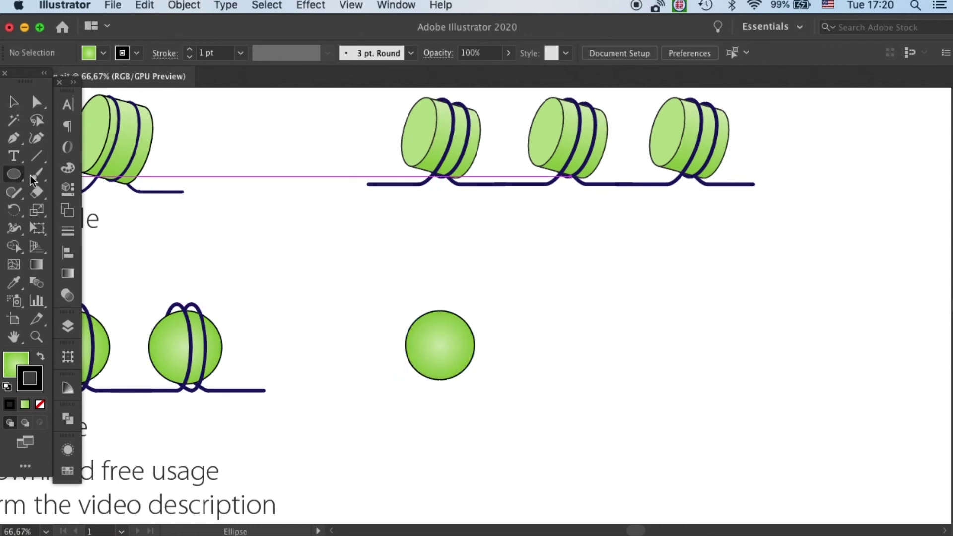
left_click_drag(406, 301, 427, 384)
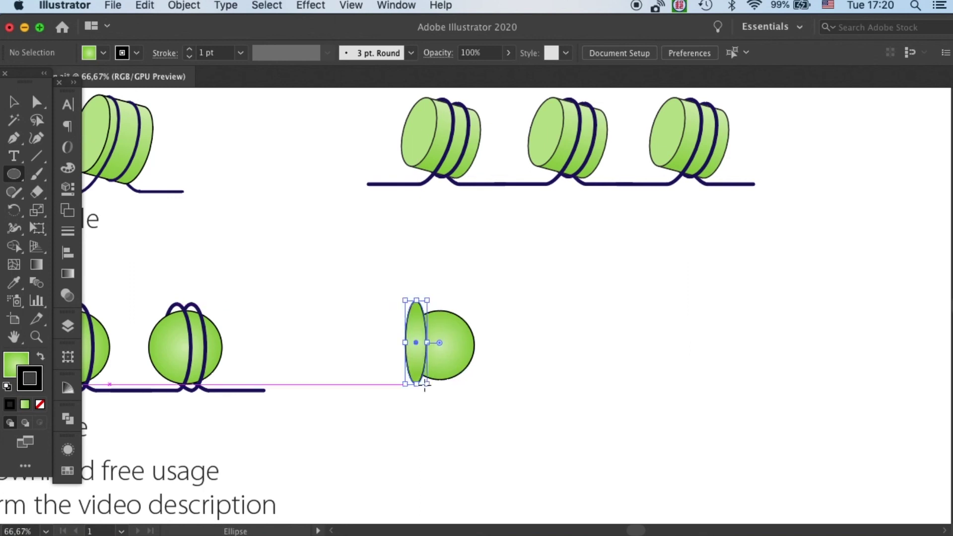
left_click_drag(445, 300, 463, 393)
key("super+z")
key("super+shift+a")
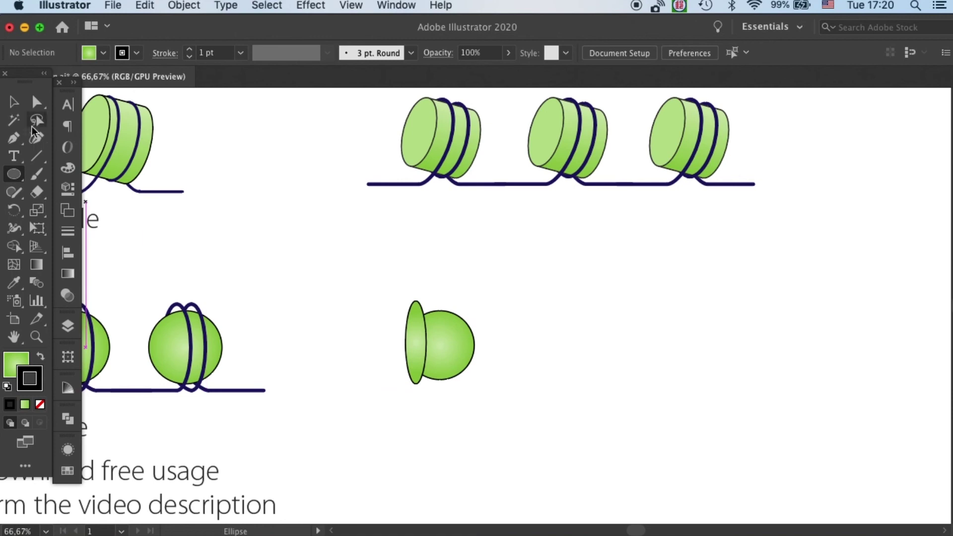
left_click(13, 102)
left_click(413, 320)
key("BackSpace")
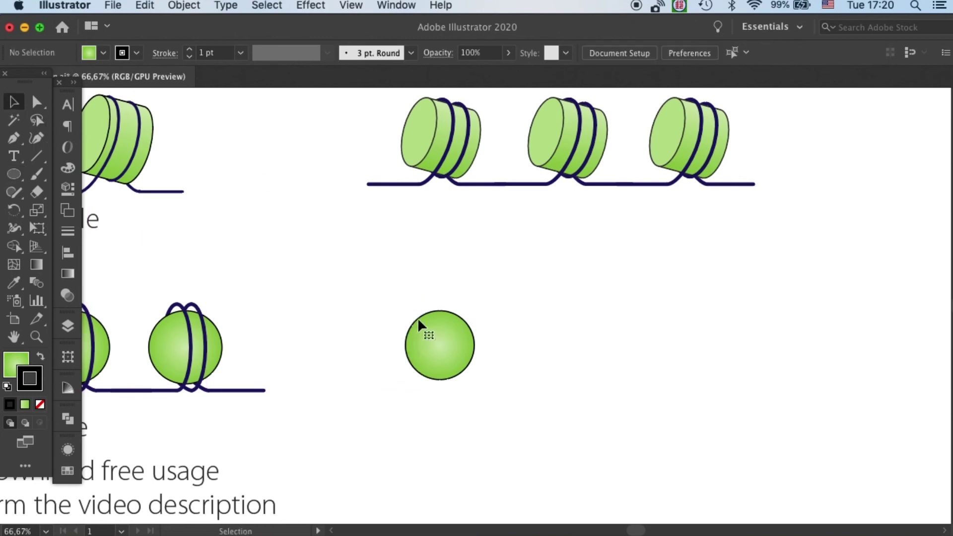
left_click(13, 174)
left_click_drag(416, 300, 440, 390)
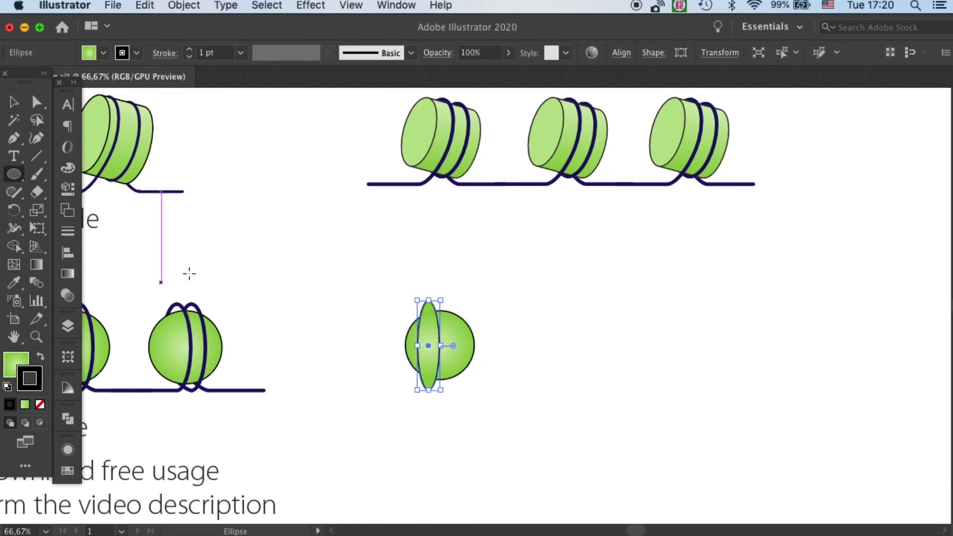
- Give the ellipse the DNA line's dark 4 pt stroke and Alt-drag a copy to the right
key("i")
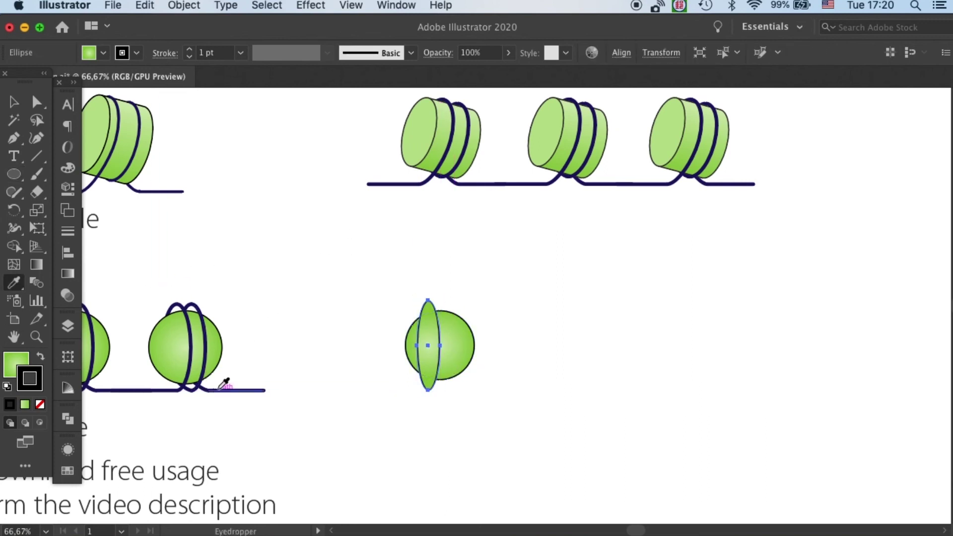
left_click(224, 390)
left_click(13, 102)
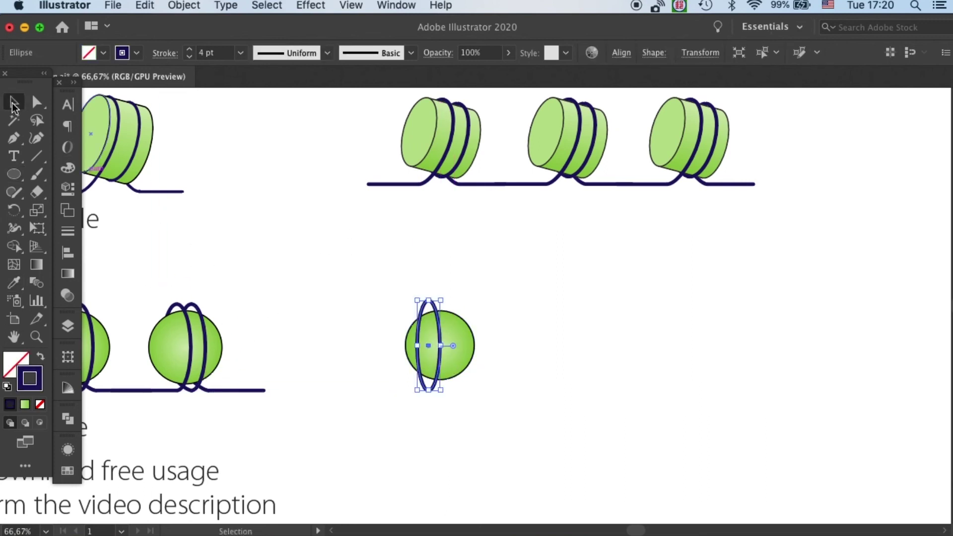
left_click(513, 253)
left_click(440, 322)
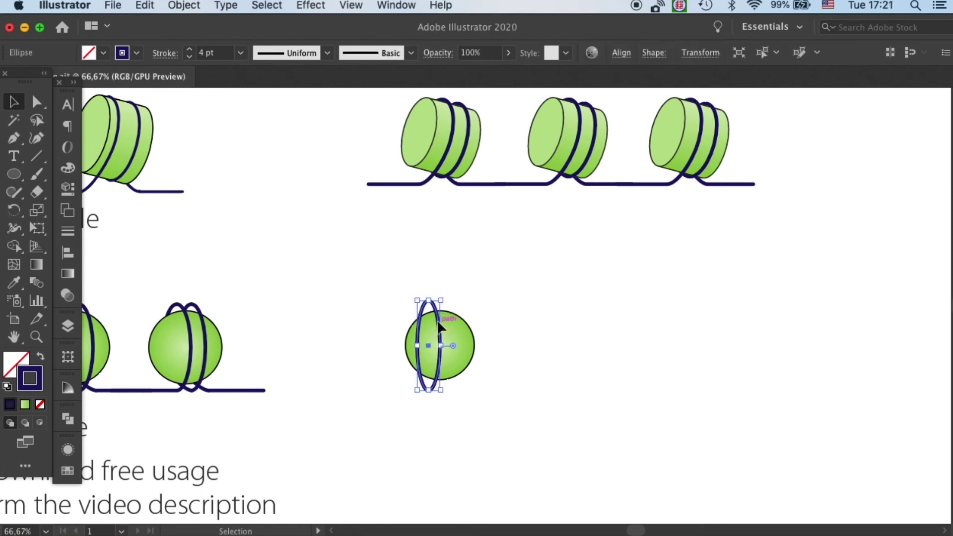
mouse_move(441, 322)
left_mouse_down()
mouse_move(449, 331)
mouse_move(459, 323)
left_mouse_up()
left_click(508, 267)
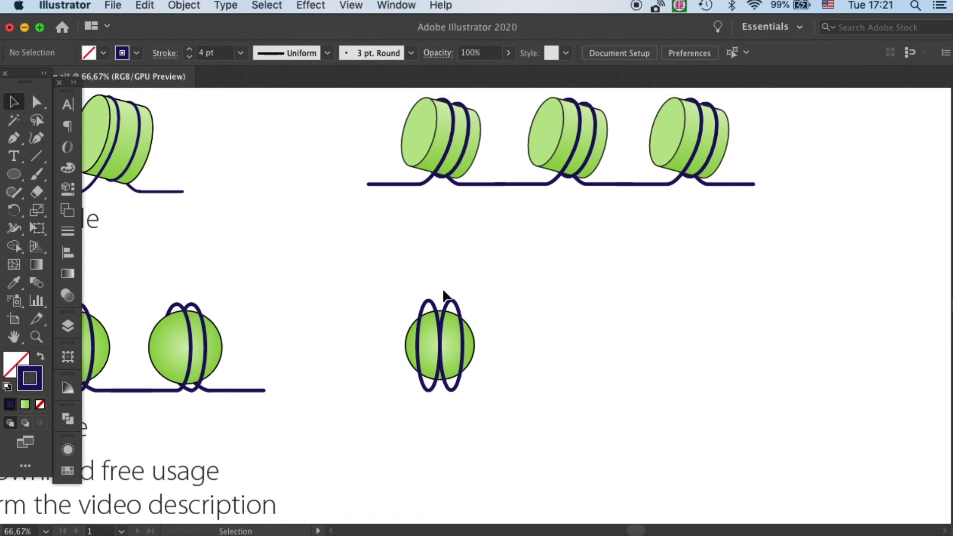
- Select both rings together with the sphere, then clear the selection
left_click_drag(385, 284, 502, 346)
left_click_drag(422, 263, 453, 298)
left_click(452, 300)
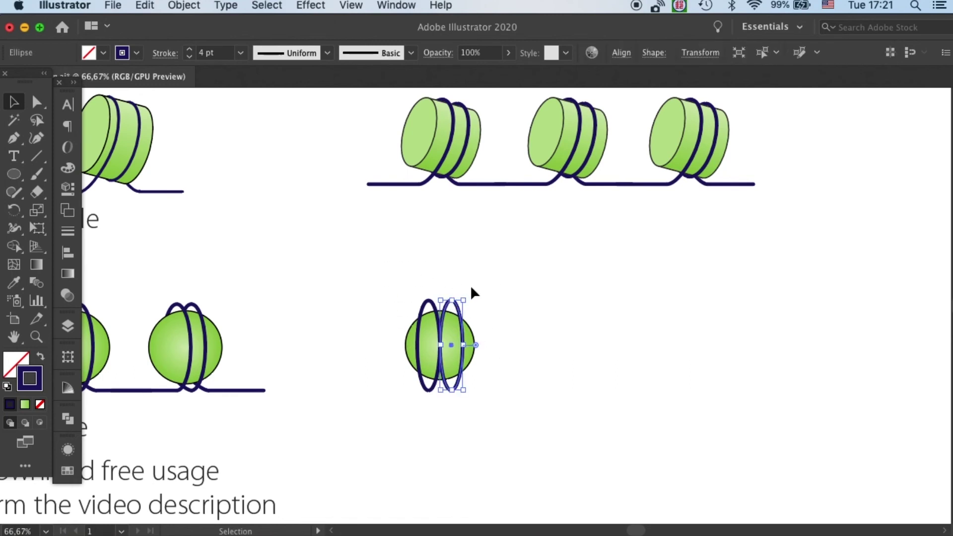
left_click(428, 301, "shift")
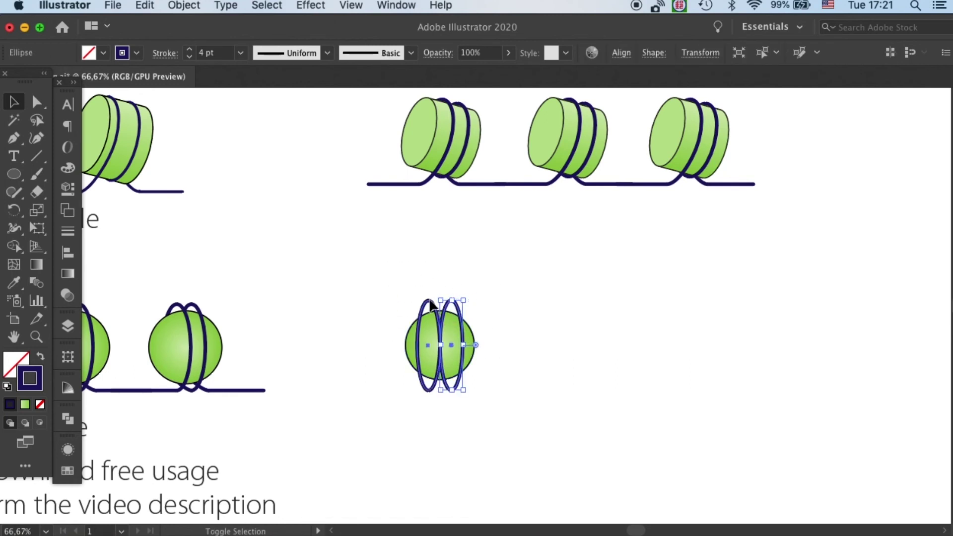
key("a")
key("v")
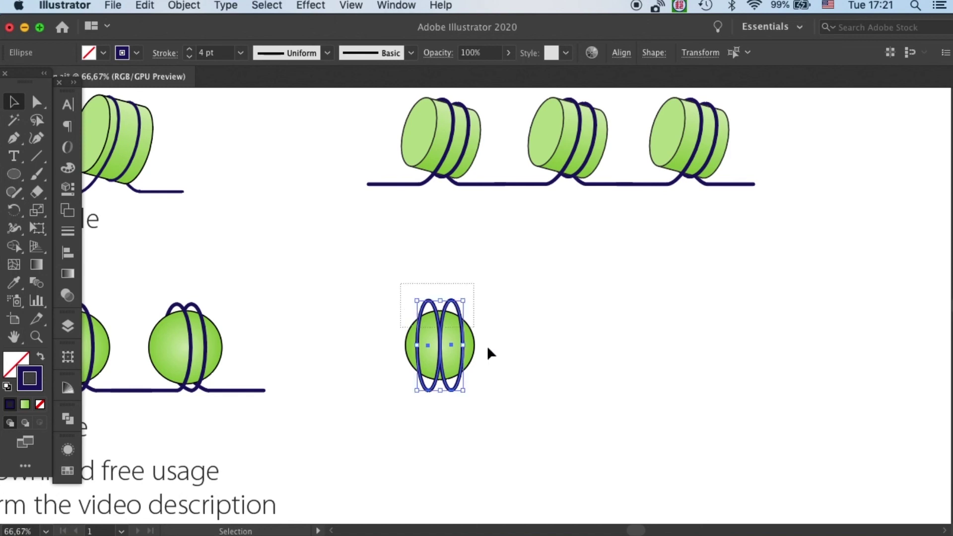
left_click(471, 348, "shift")
left_click(489, 296)
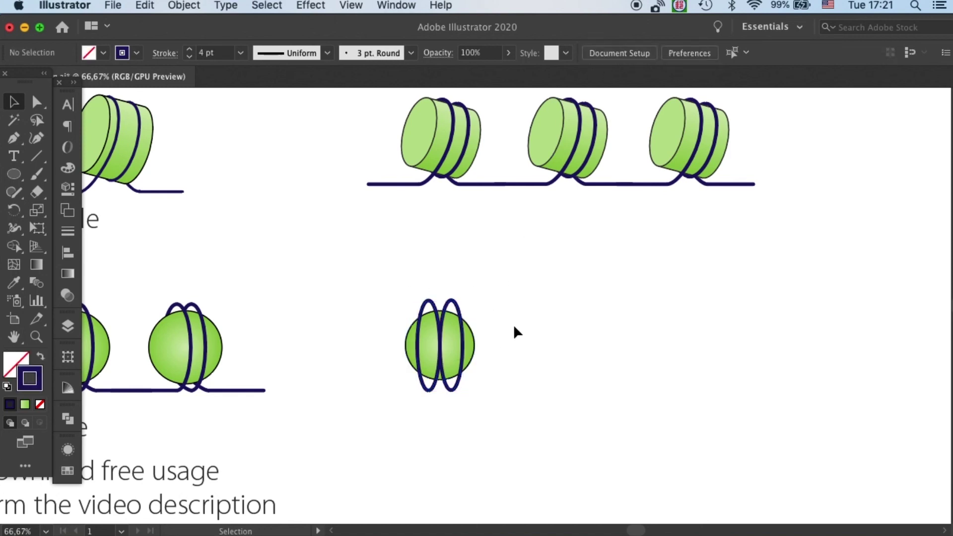
scroll(513, 324, "up", 2)
- Group both navy rings with Cmd+G and Horizontal Align Center them with the green sphere
left_click_drag(492, 308, 623, 206)
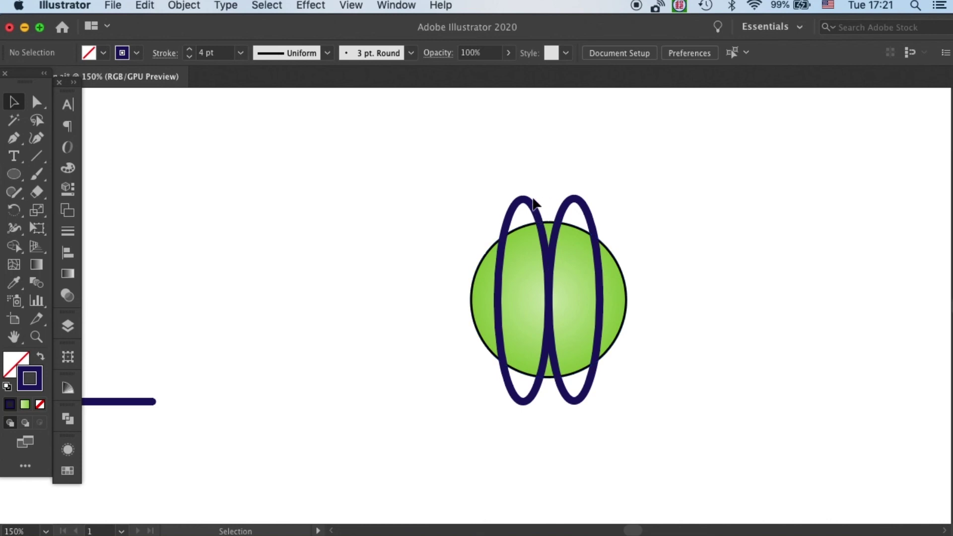
left_click(529, 397)
left_click(574, 205, "shift")
key("super+g")
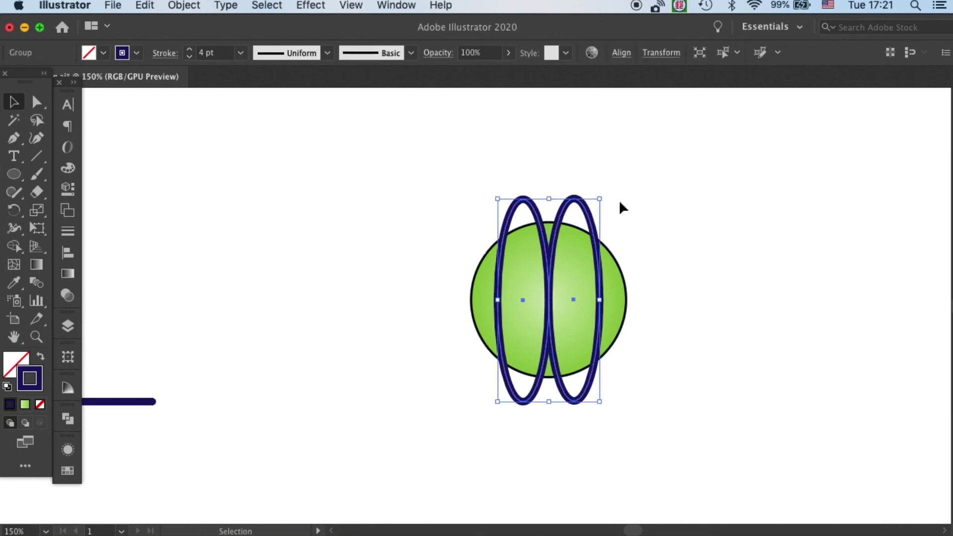
left_click_drag(646, 200, 525, 336)
left_click(620, 52)
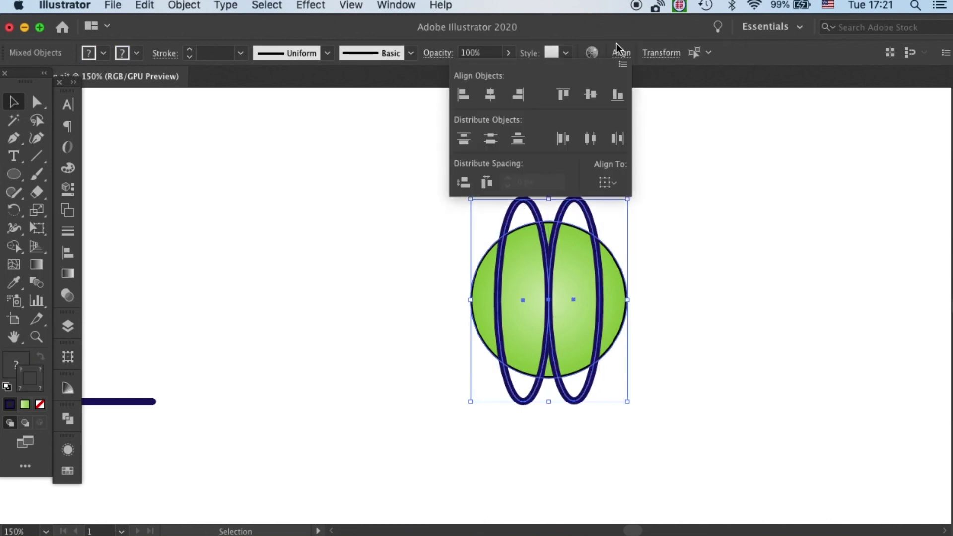
left_click(490, 95)
left_click(574, 198)
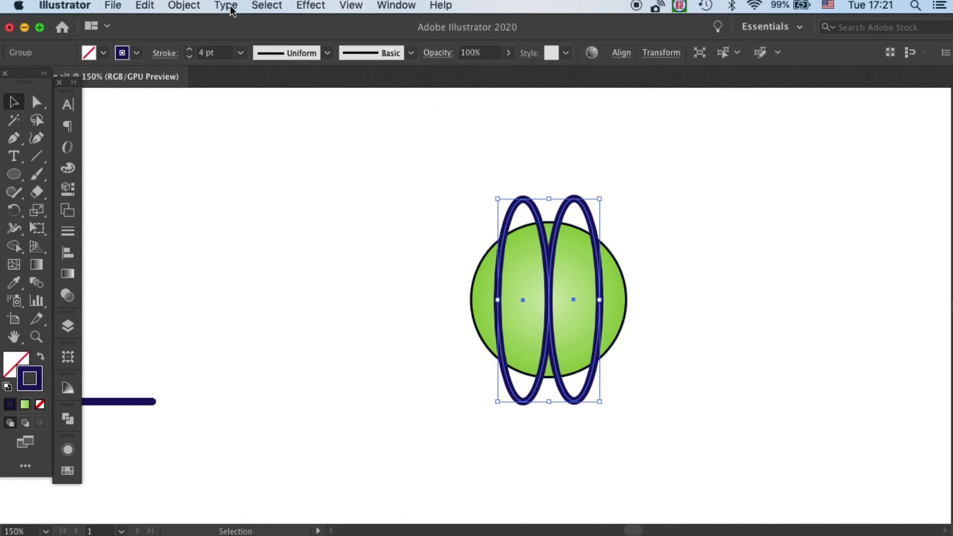
- Ungroup the two dark-blue rings so each can be edited separately
key("super+shift+g")
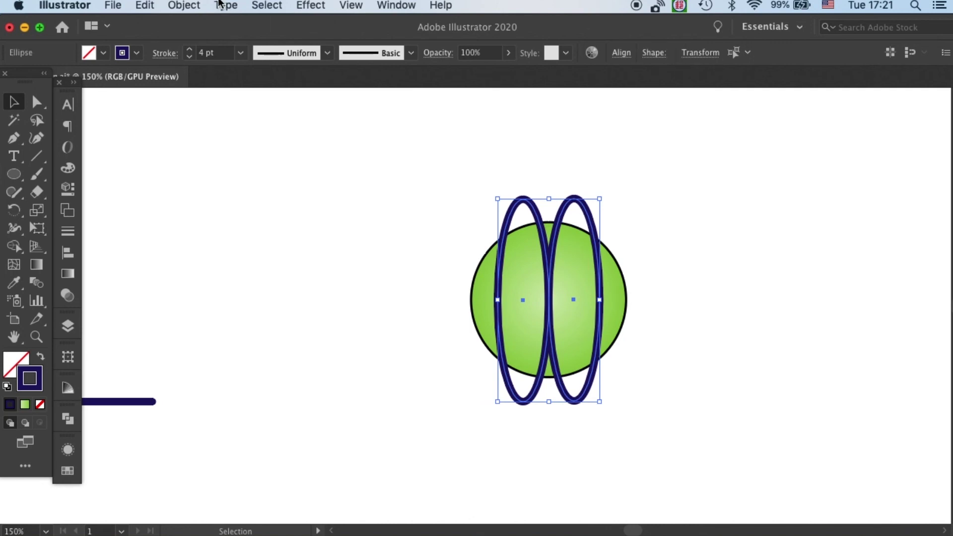
left_click(675, 241)
left_click(601, 239)
left_click(667, 240)
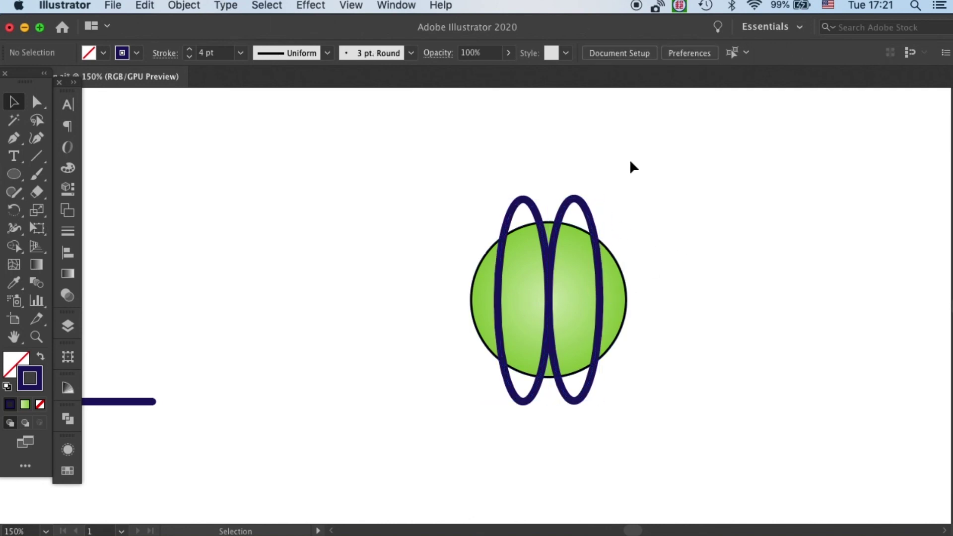
- Cut both rings into halves at their top and bottom anchor points
left_click(37, 102)
left_click(574, 198)
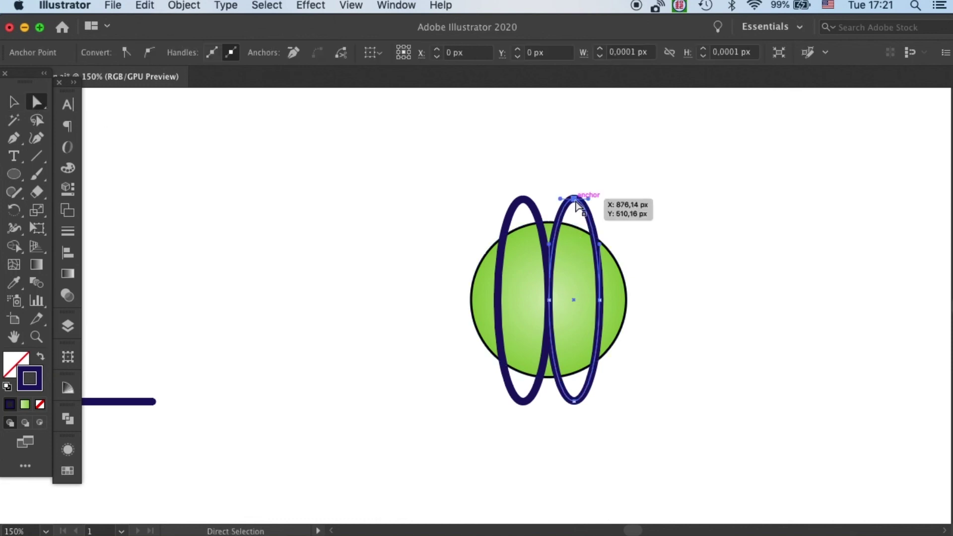
left_click(574, 400, "shift")
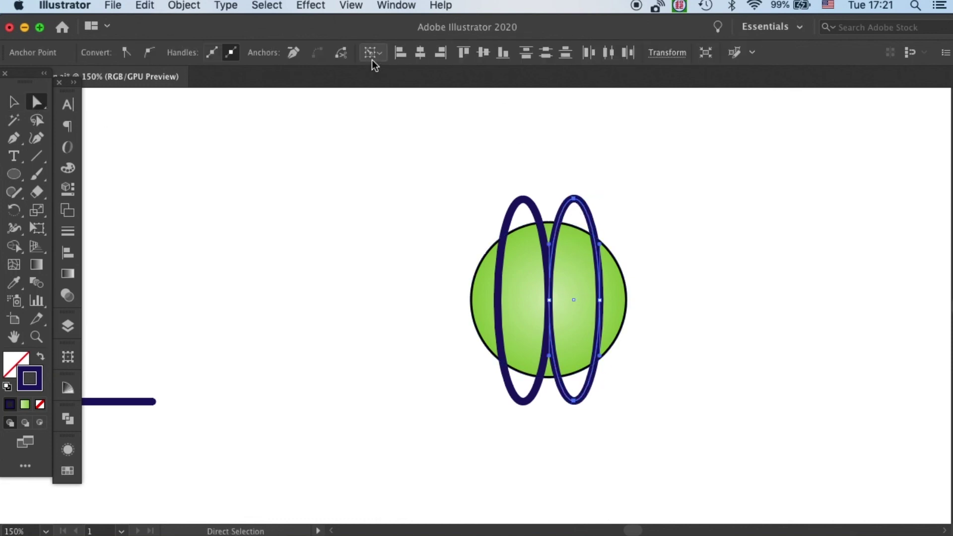
left_click(346, 47)
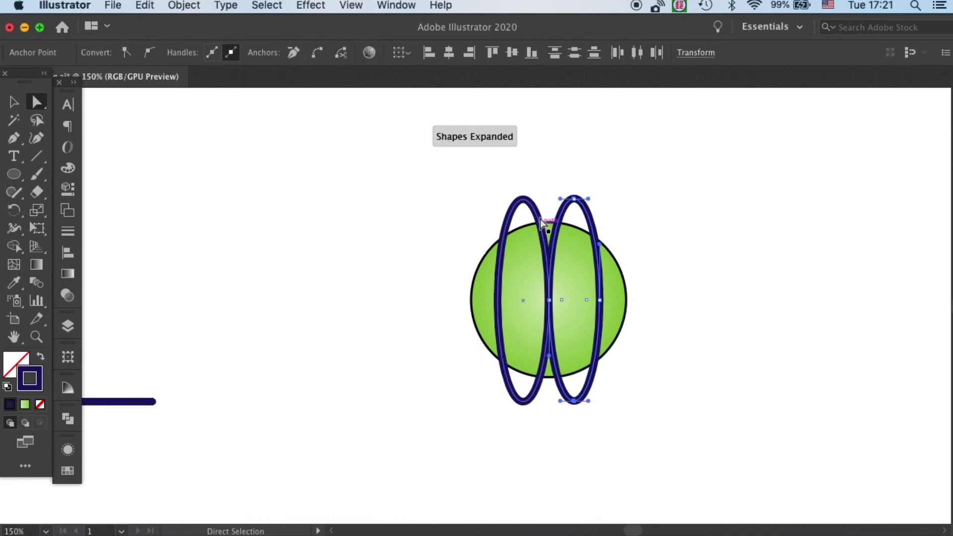
left_click(523, 199)
left_click(522, 401, "shift")
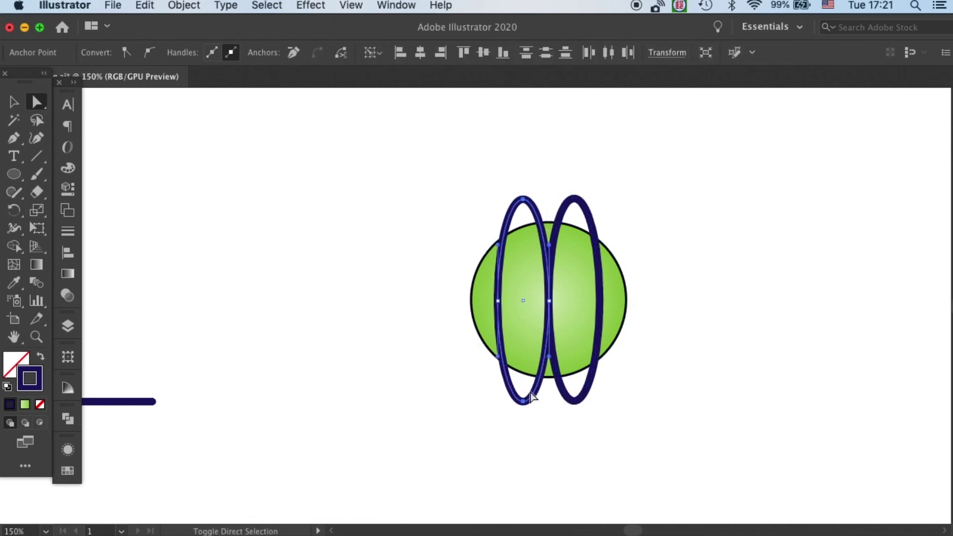
left_click(340, 53)
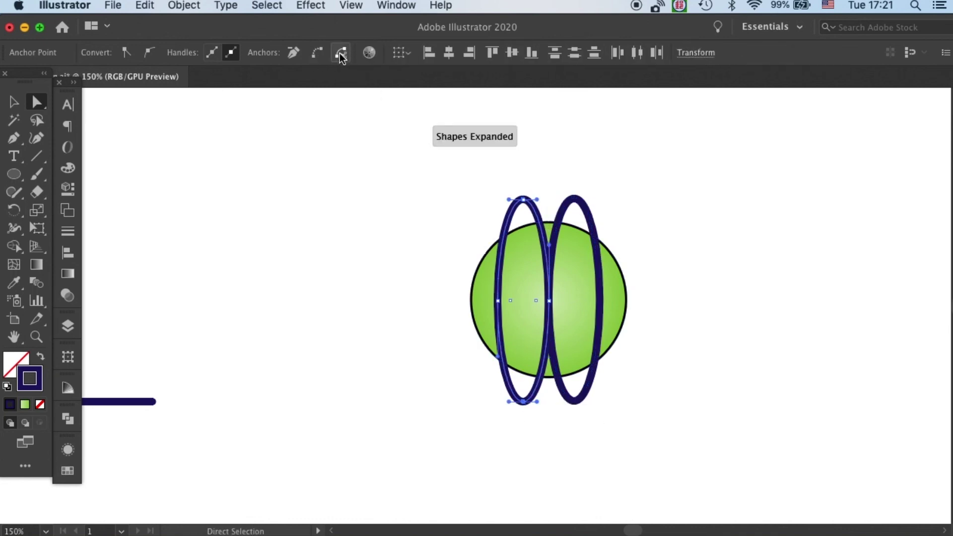
- Send the back halves of both rings behind the green sphere
key("v")
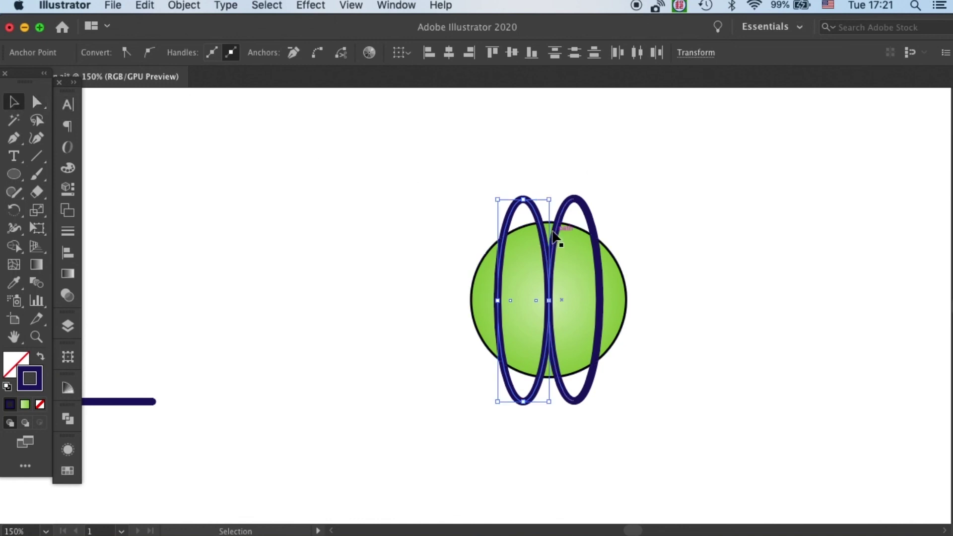
left_click(556, 239)
left_click(511, 243, "shift")
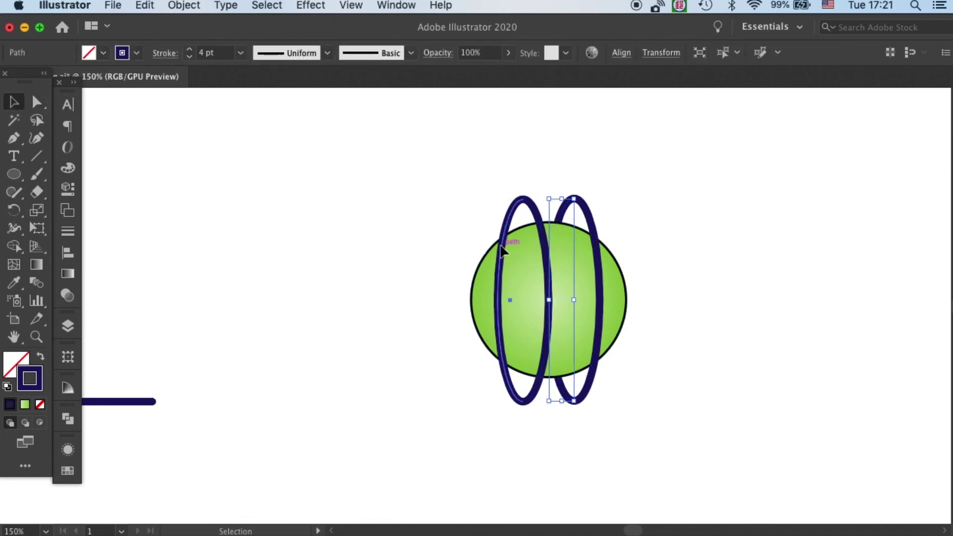
key("super+shift+bracketleft")
left_click(594, 160)
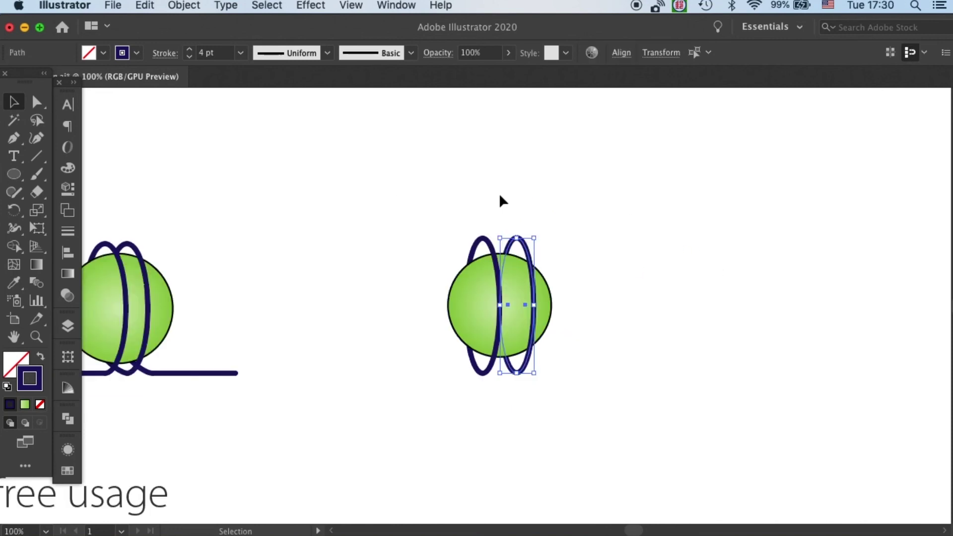
left_click(537, 224)
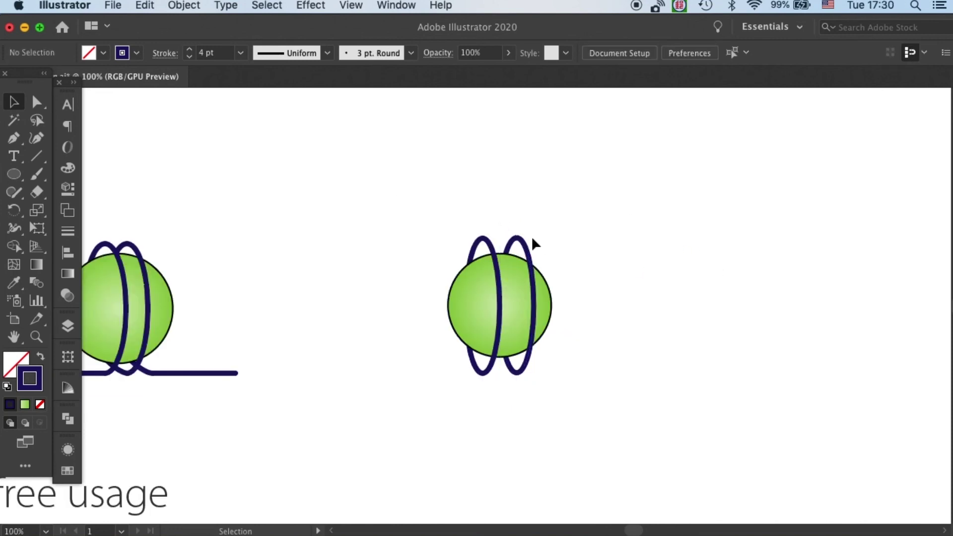
- Move the right ring next to the left one and shift both slightly right on the sphere
left_click(530, 252)
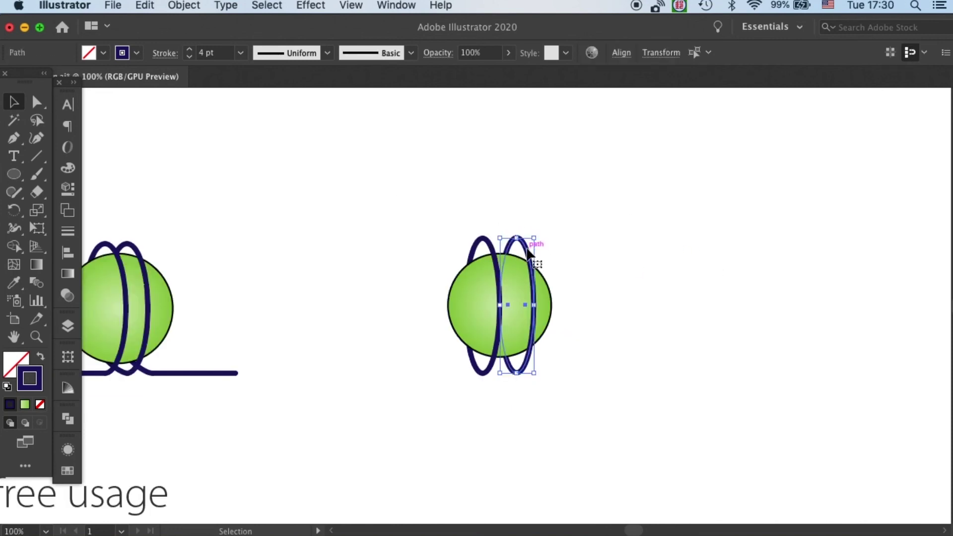
left_click_drag(528, 252, 465, 233)
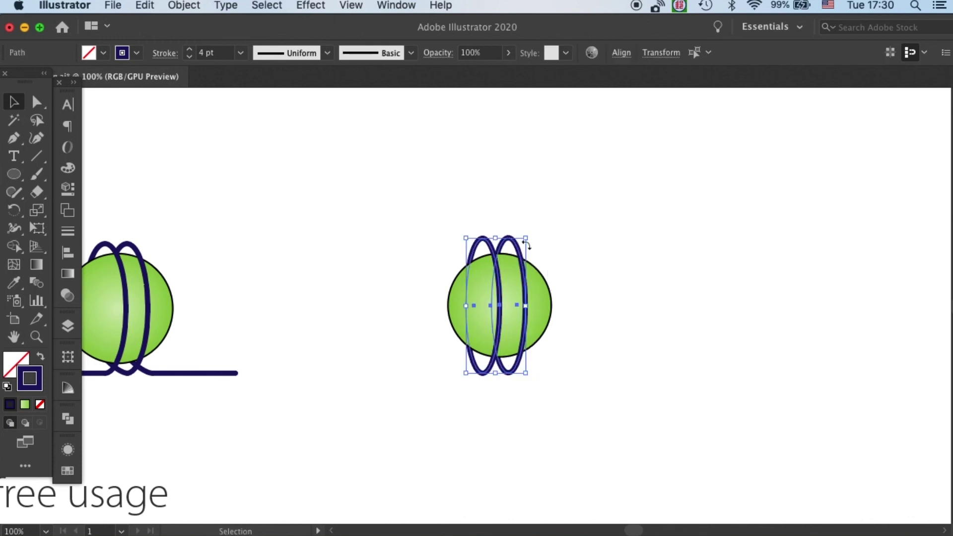
mouse_move(516, 248)
left_mouse_down()
mouse_move(525, 242)
mouse_move(518, 255)
left_mouse_up()
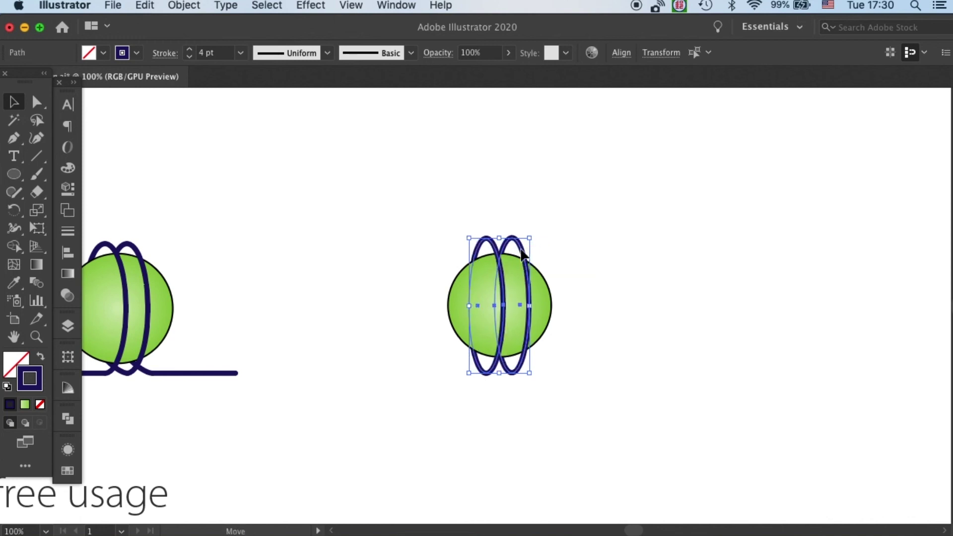
left_click(541, 229)
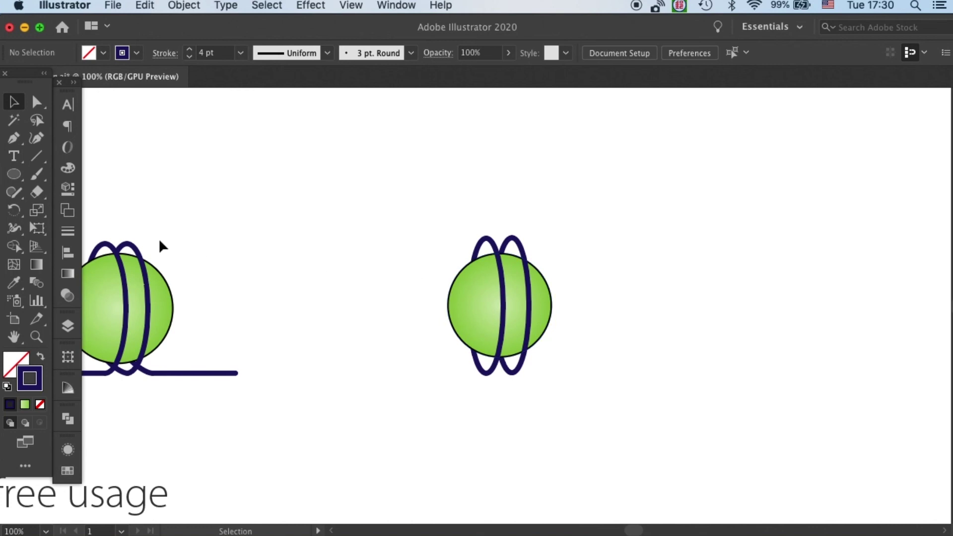
left_click(38, 157)
- Draw straight DNA line segments left and right of the second sphere, moving the right one outward
left_click_drag(487, 240, 400, 373)
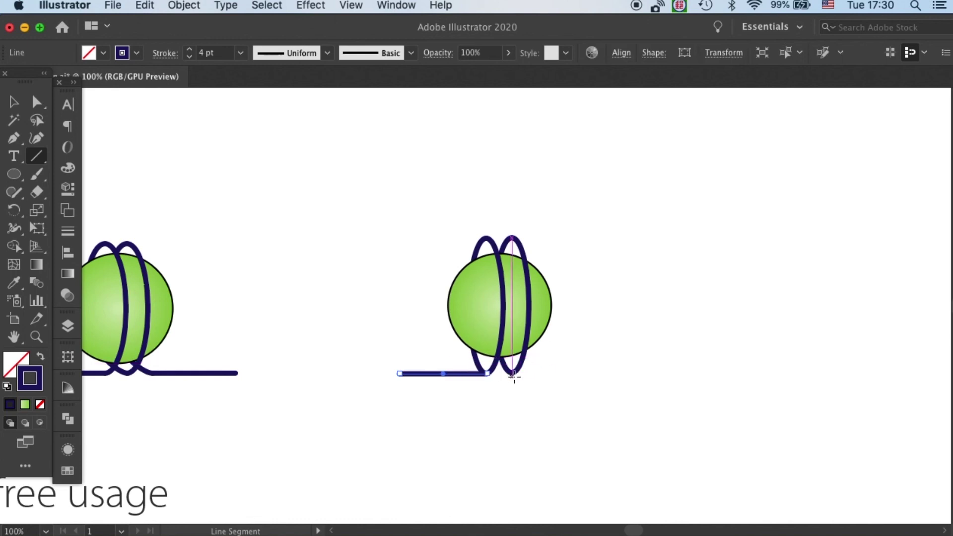
left_click_drag(513, 372, 594, 372)
key("v")
left_click_drag(531, 372, 555, 373)
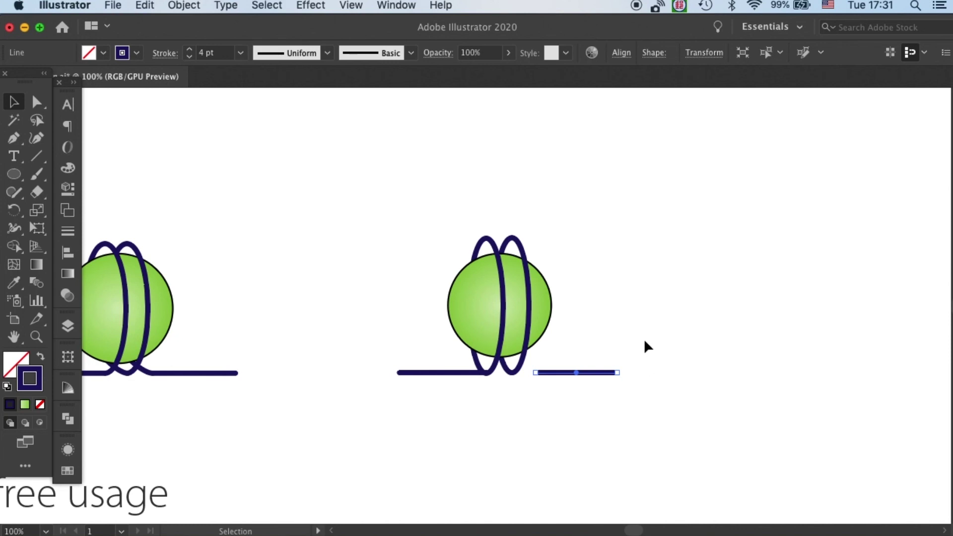
key("a")
left_click(512, 375)
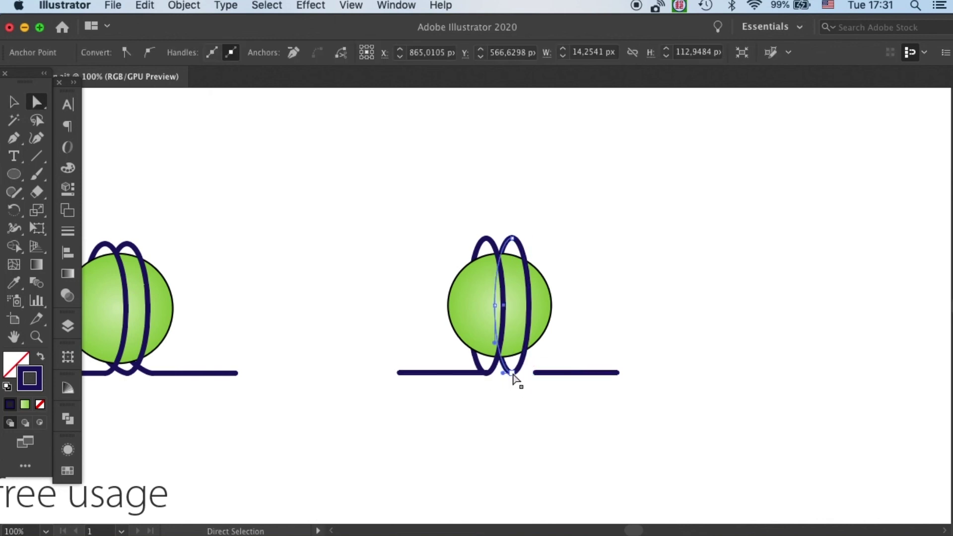
- Pull the bottom points of both rings along the DNA line so they curve into it
left_click_drag(513, 375, 538, 372)
left_click(492, 374)
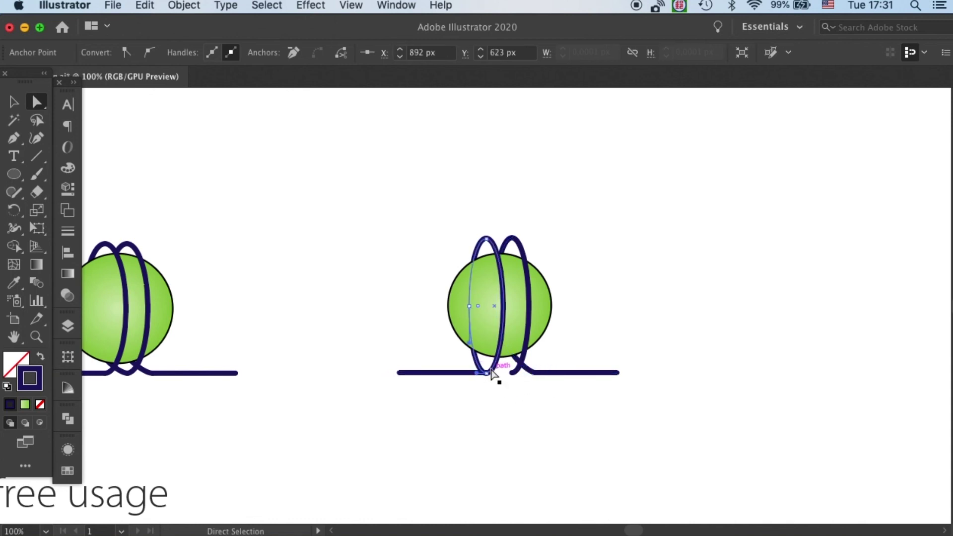
left_click(488, 374)
left_click_drag(489, 373, 514, 373)
left_click(593, 286)
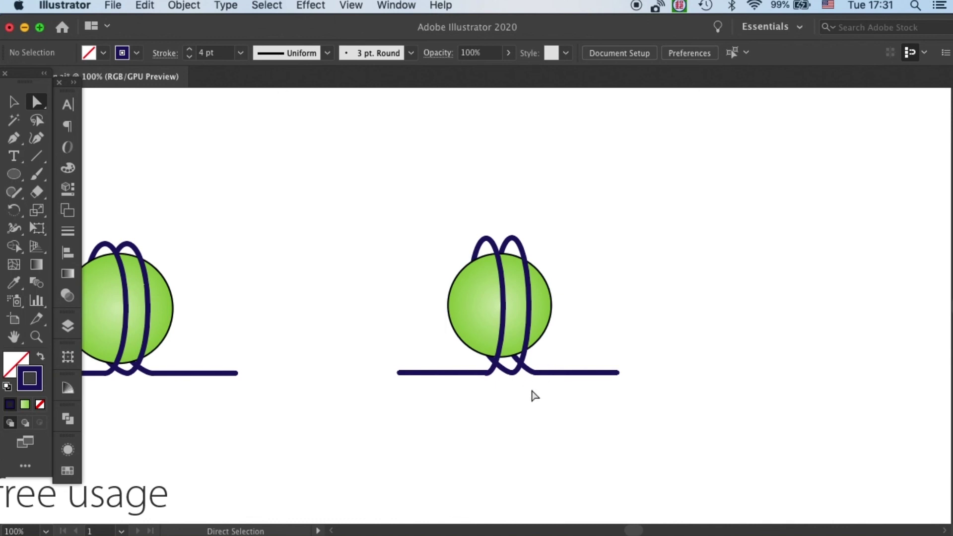
- Zoom in and nudge the left DNA line so it meets the ring junction
key("super+equal")
key("super+equal")
key("super+equal")
left_click_drag(510, 434, 494, 392)
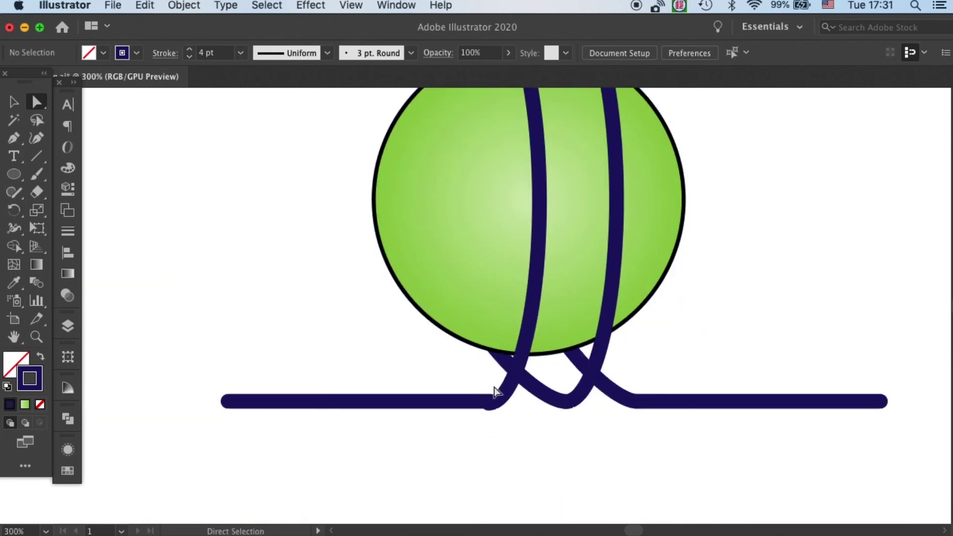
left_click(14, 102)
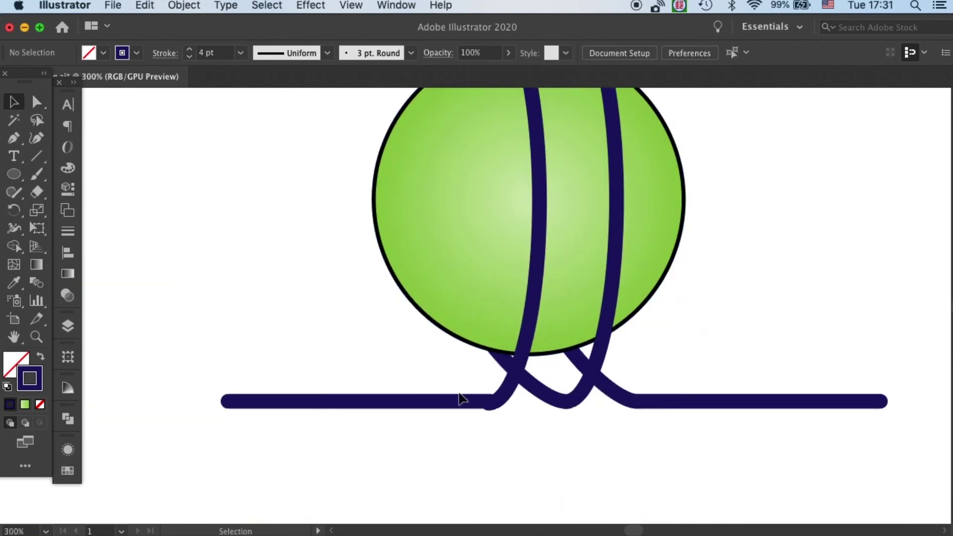
left_click_drag(462, 400, 469, 372)
key("a")
scroll(506, 406, "down", 2)
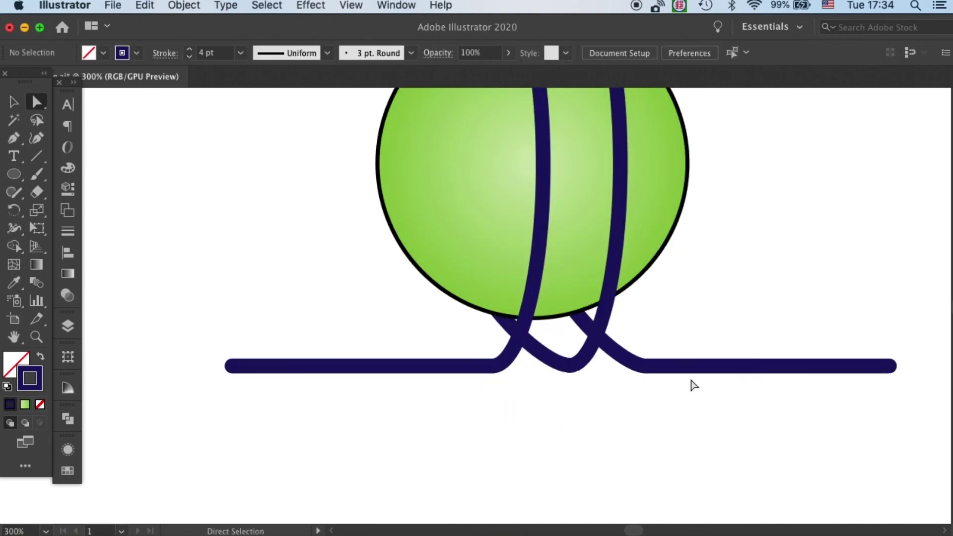
key("super+minus")
key("super+minus")
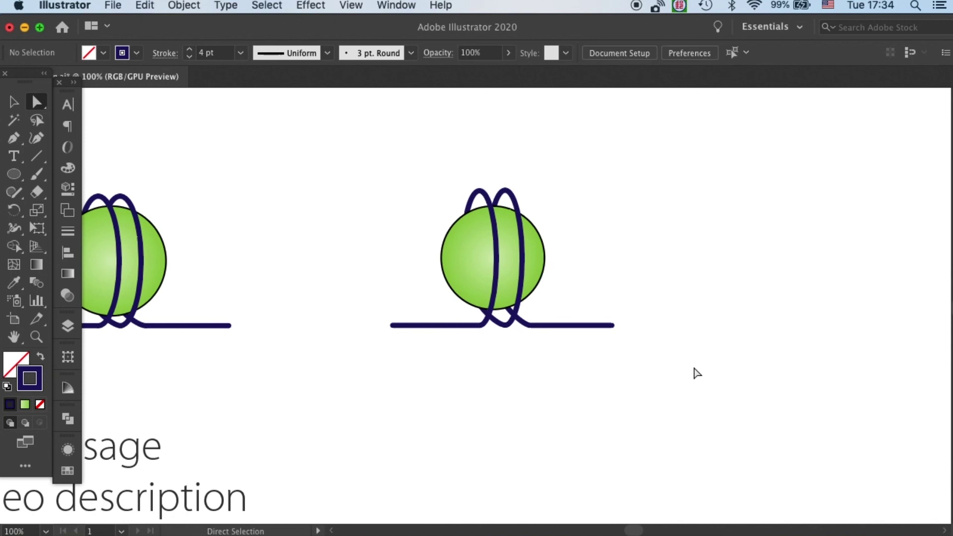
key("v")
left_click_drag(425, 348, 561, 310)
- Scale the rings and DNA line down slightly and nudge them into place on the sphere
left_click_drag(611, 190, 588, 205)
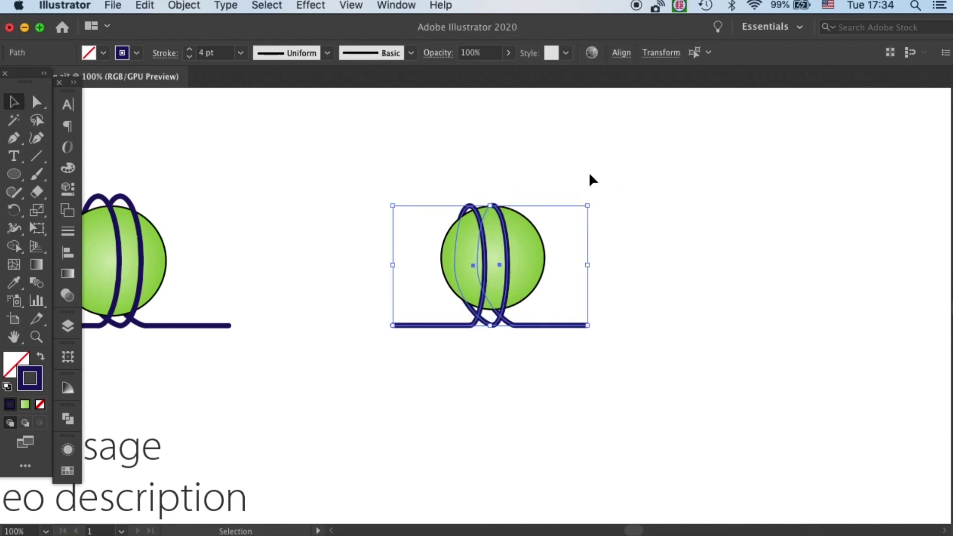
key("Right")
key("Right")
key("Right")
key("Right")
key("Right")
key("Right")
key("Right")
key("Right")
key("Right")
key("Right")
key("Right")
key("Right")
key("Right")
key("Right")
key("Right")
key("Right")
key("Right")
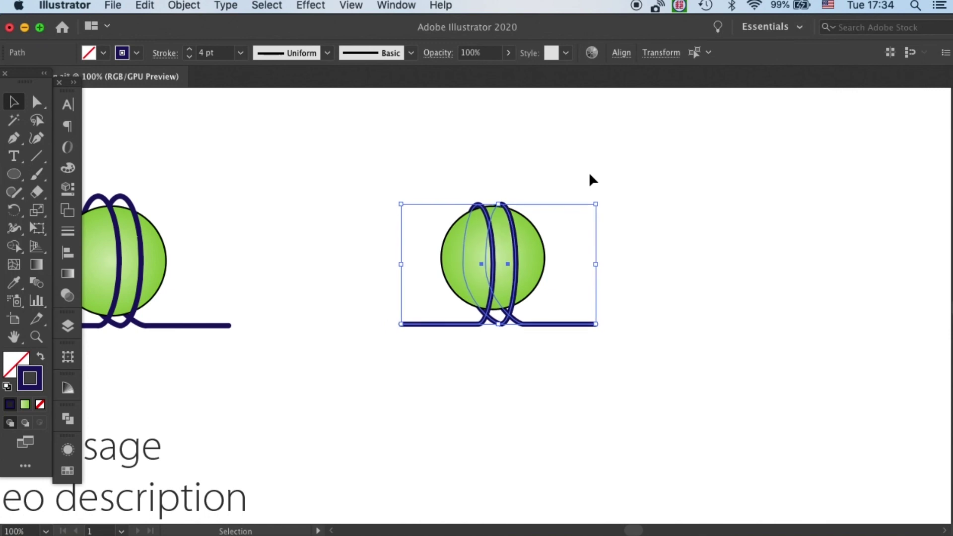
key("Right")
key("Right")
key("Right")
key("Right")
key("Right")
key("Up")
key("Up")
key("Up")
key("Up")
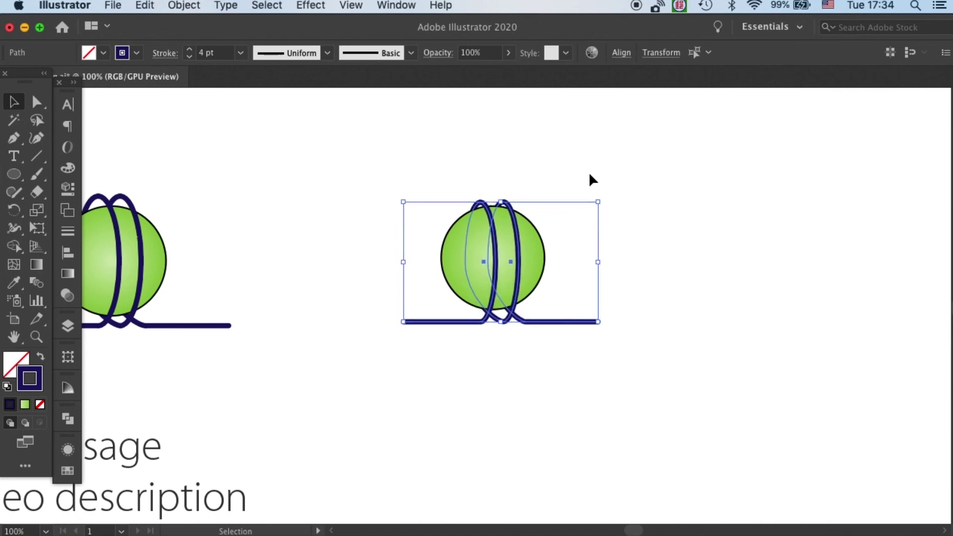
key("Down")
key("Down")
key("Down")
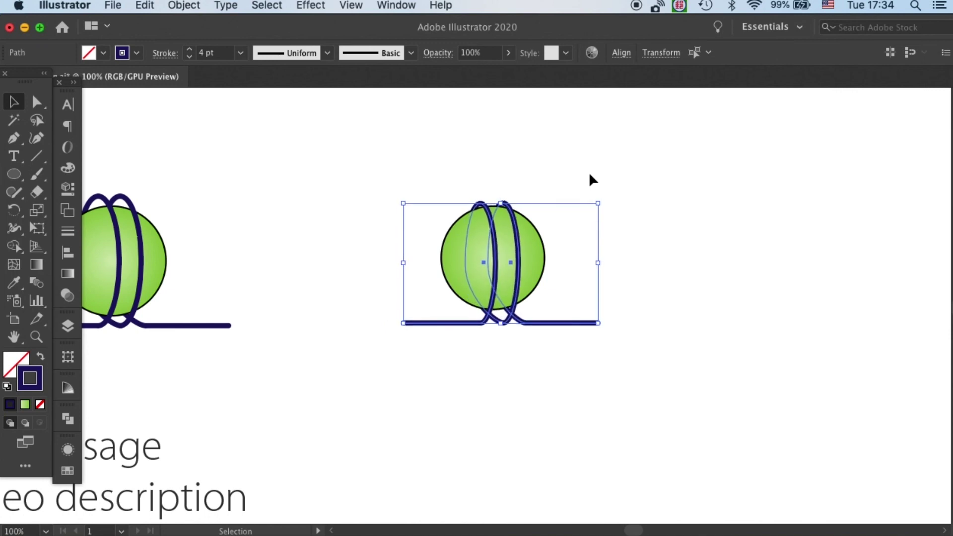
left_click(681, 229)
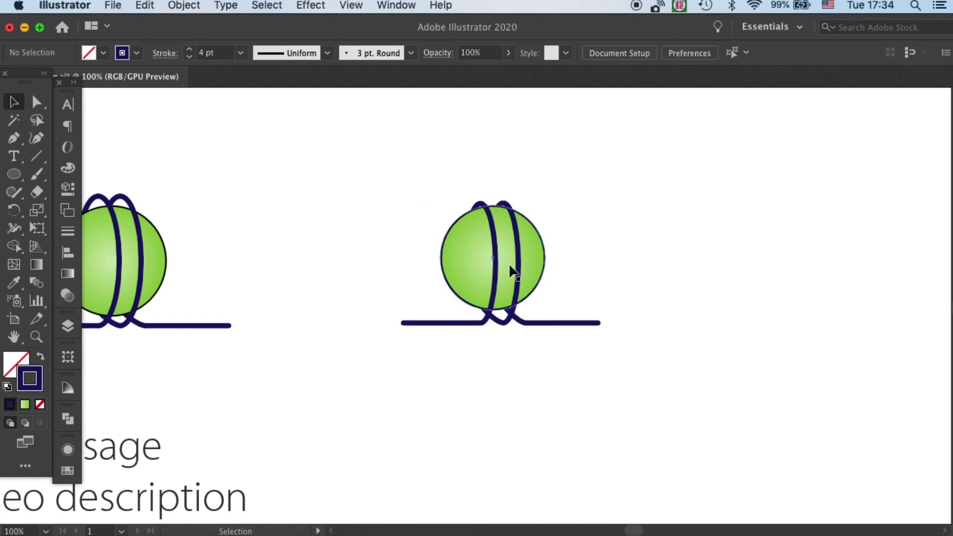
- Shift the rings and DNA line slightly left to centre them on the sphere
left_click(515, 316)
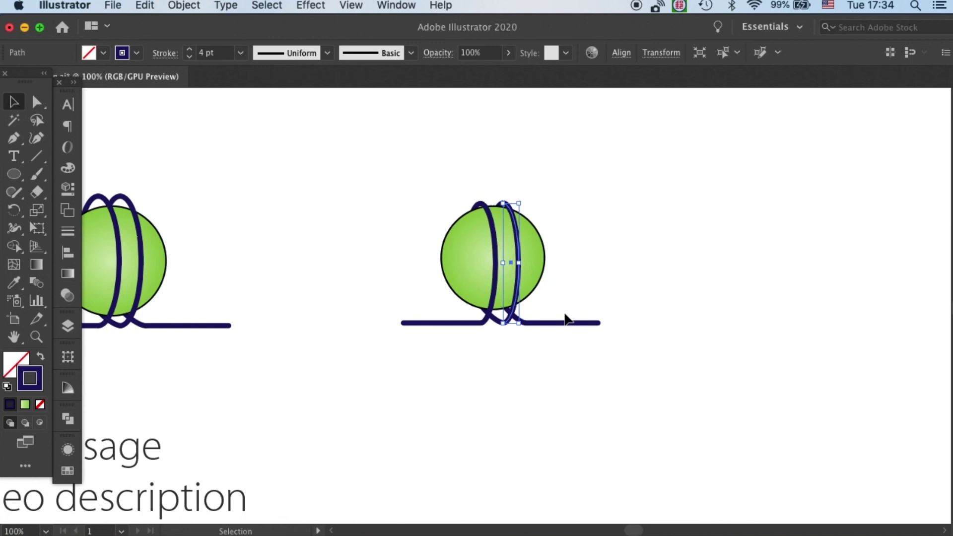
left_click(559, 320, "shift")
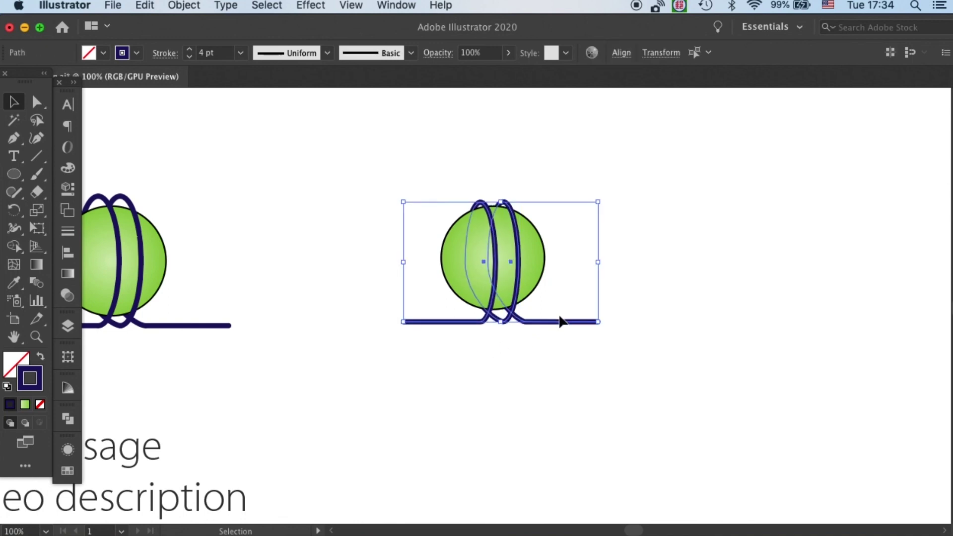
key("Left")
left_click(635, 299)
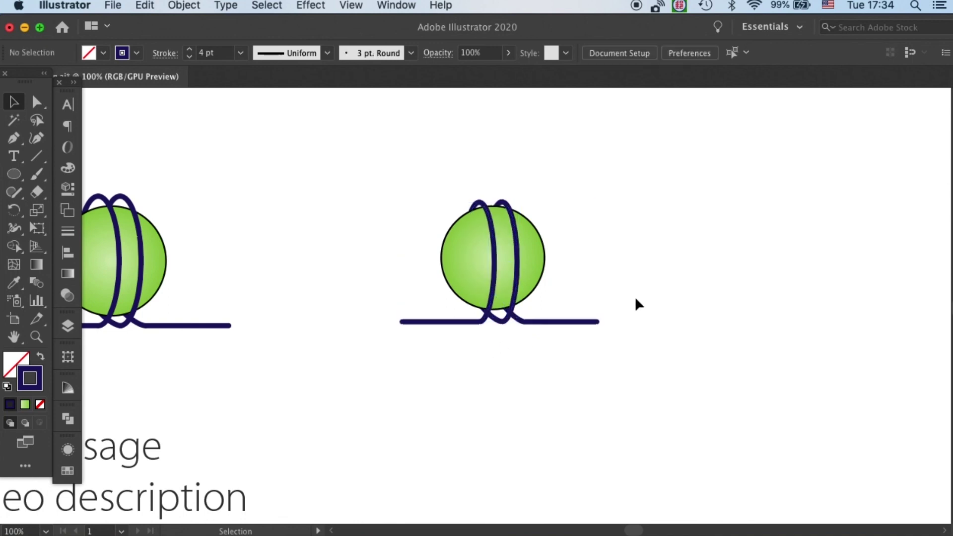
key("a")
left_click_drag(395, 381, 717, 174)
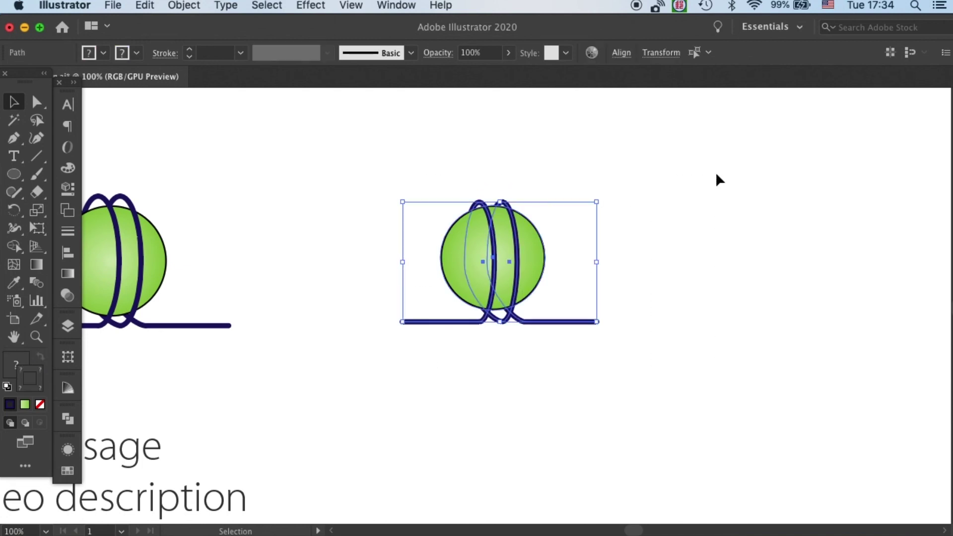
- Place a copy of the wrapped sphere to the right along the DNA line
key("v")
left_click_drag(475, 266, 824, 261, "alt")
left_click(737, 368)
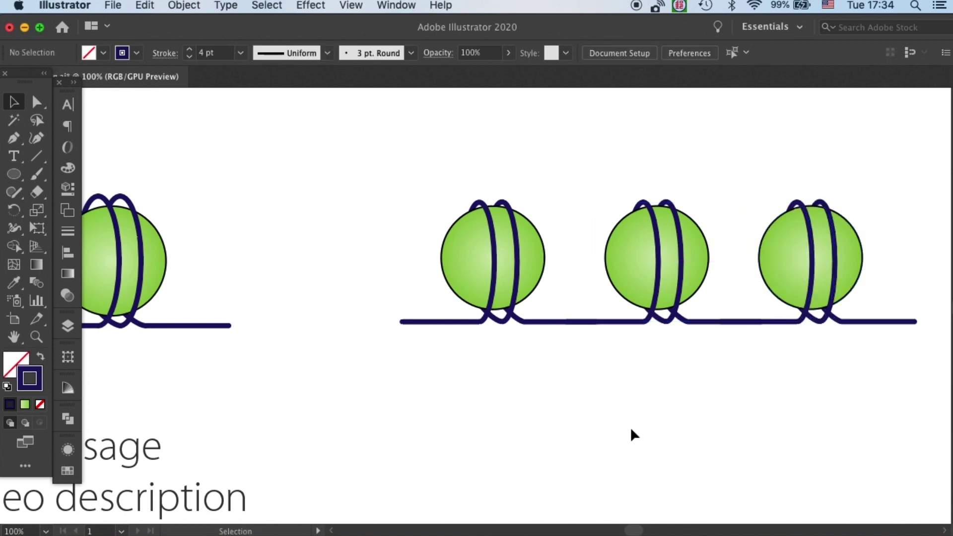
key("super+minus")
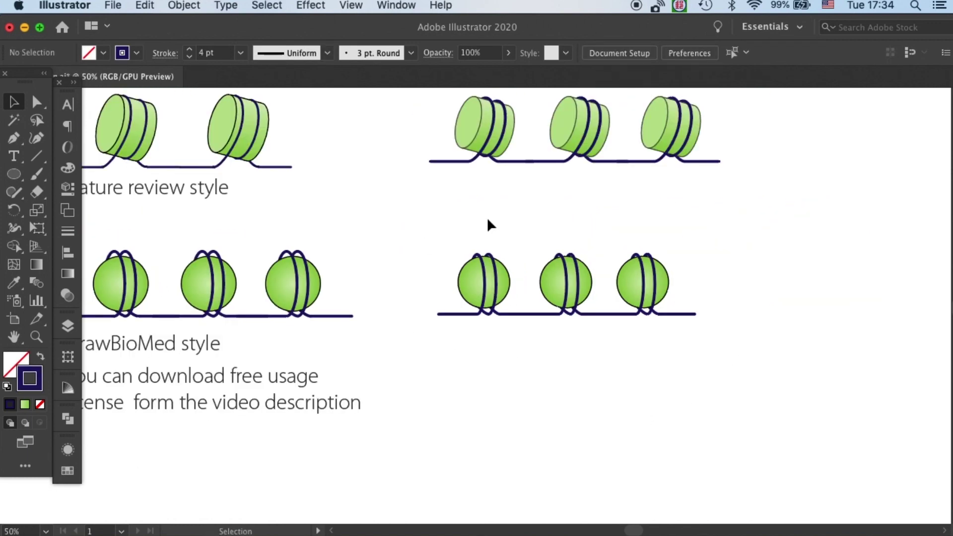
key("super+minus")
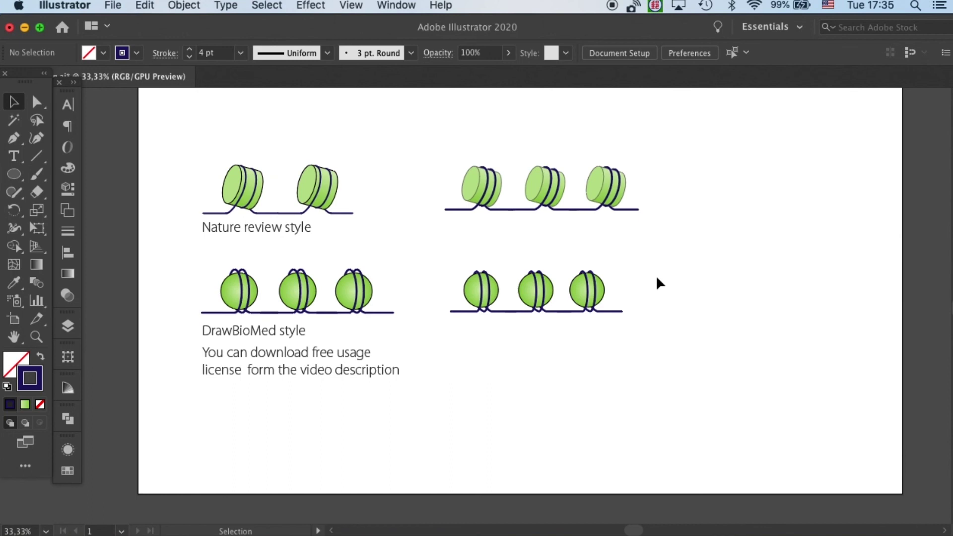